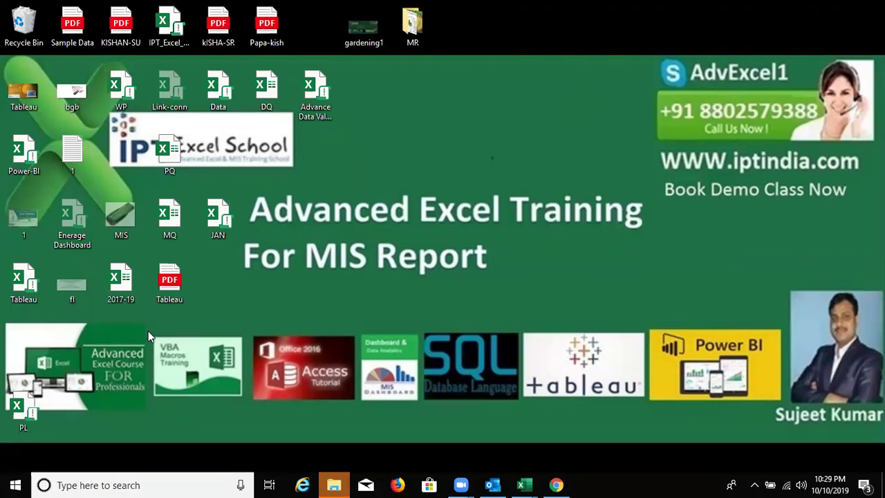
Mark out the VBA Macros Training banner, then bring the Book1 workbook to the front
{"action": "left_click_drag", "start_coordinate": [149, 327], "coordinate": [246, 411]}
{"action": "left_click_drag", "start_coordinate": [158, 316], "coordinate": [159, 369]}
{"action": "left_click_drag", "start_coordinate": [158, 424], "coordinate": [240, 421]}
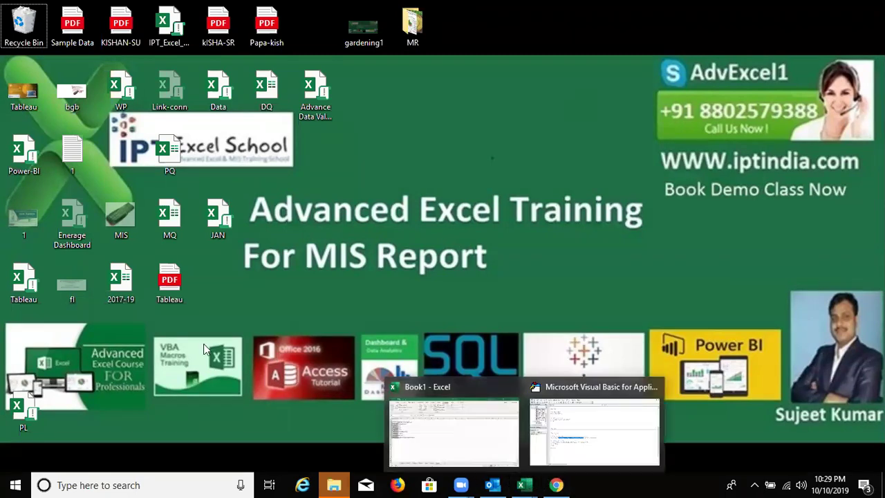
{"action": "left_click_drag", "start_coordinate": [176, 378], "coordinate": [241, 420]}
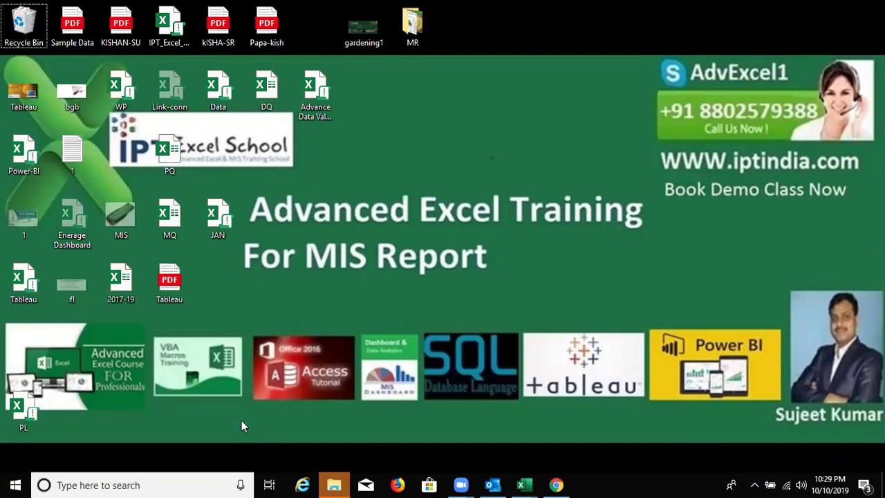
{"action": "left_click", "coordinate": [529, 478]}
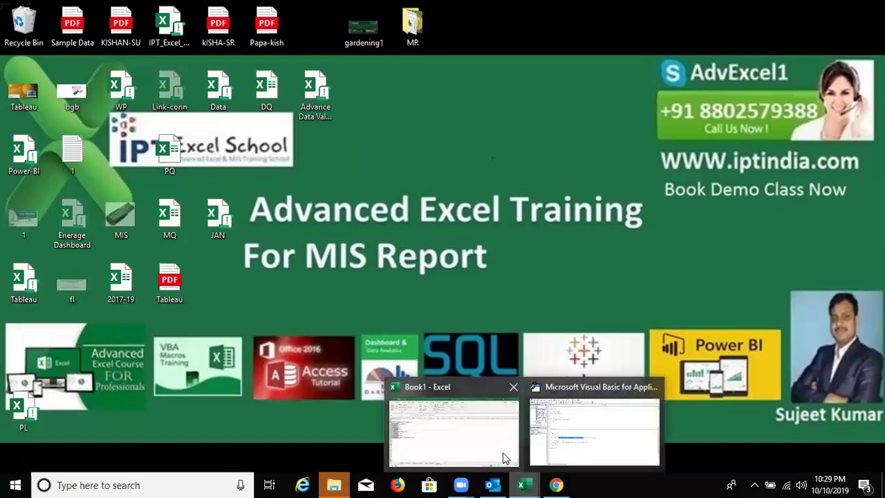
{"action": "left_click", "coordinate": [505, 457]}
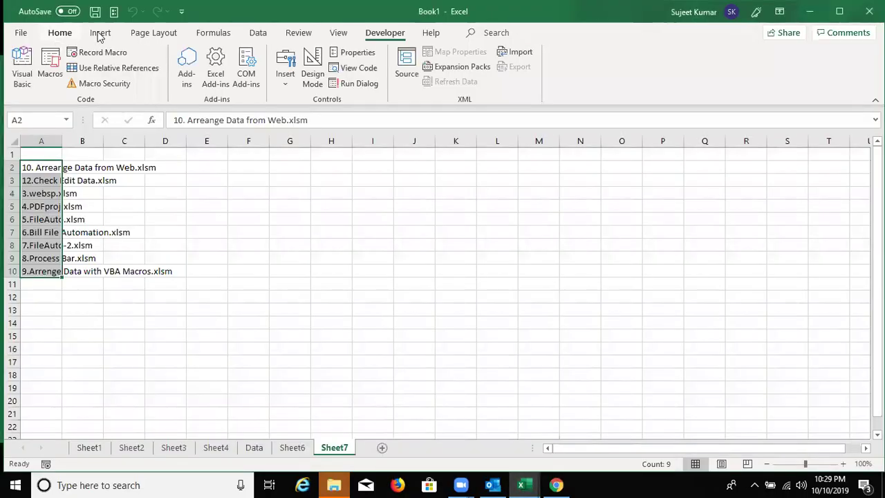
Show the Developer tab and delete the nine .xlsm file names in A2:A10 of Sheet7
{"action": "scroll", "coordinate": [99, 35], "scroll_direction": "up", "scroll_amount": 7}
{"action": "scroll", "coordinate": [149, 27], "scroll_direction": "down", "scroll_amount": 1}
{"action": "scroll", "coordinate": [187, 35], "scroll_direction": "down", "scroll_amount": 1}
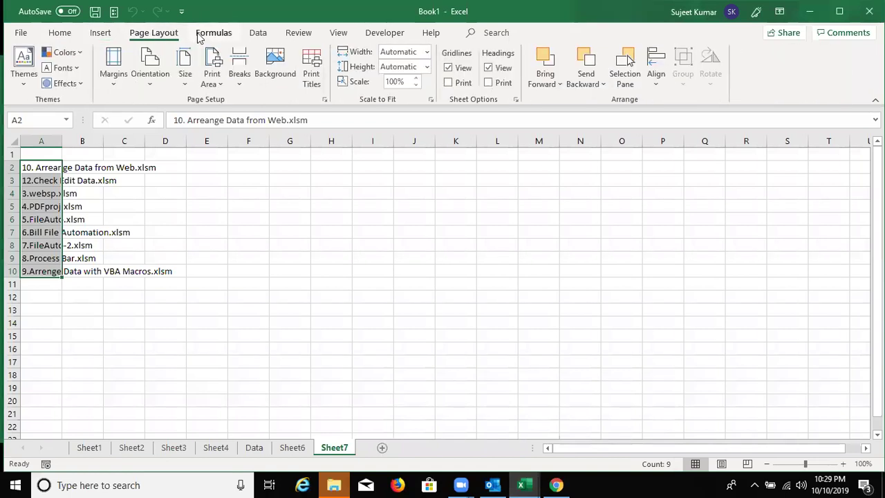
{"action": "scroll", "coordinate": [225, 37], "scroll_direction": "down", "scroll_amount": 1}
{"action": "scroll", "coordinate": [290, 40], "scroll_direction": "down", "scroll_amount": 1}
{"action": "scroll", "coordinate": [318, 38], "scroll_direction": "down", "scroll_amount": 1}
{"action": "scroll", "coordinate": [332, 33], "scroll_direction": "down", "scroll_amount": 1}
{"action": "scroll", "coordinate": [296, 35], "scroll_direction": "up", "scroll_amount": 1}
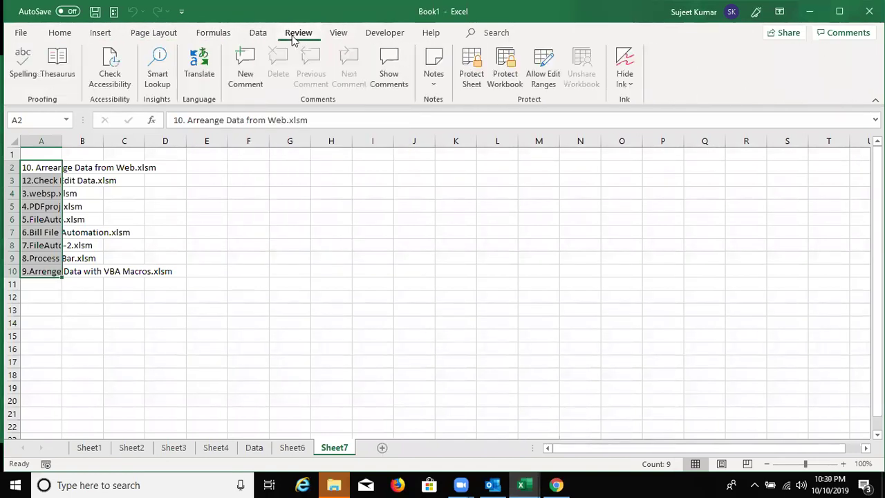
{"action": "left_click", "coordinate": [373, 34]}
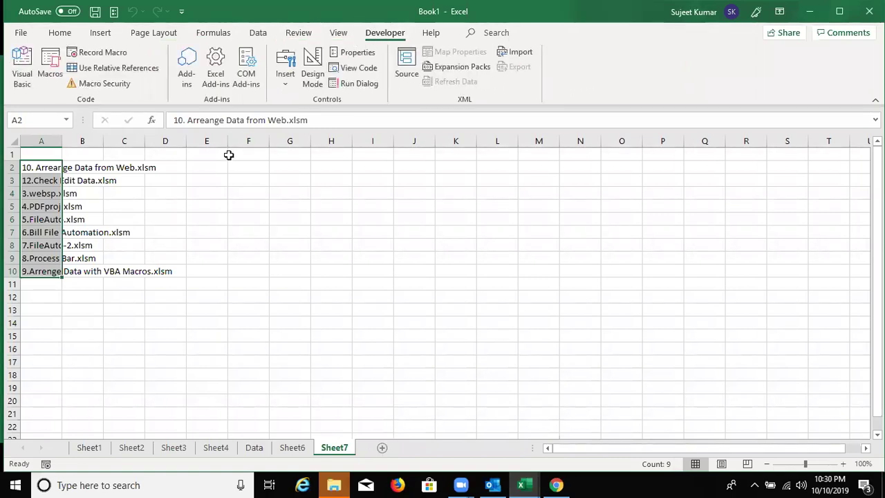
{"action": "key", "text": "Delete"}
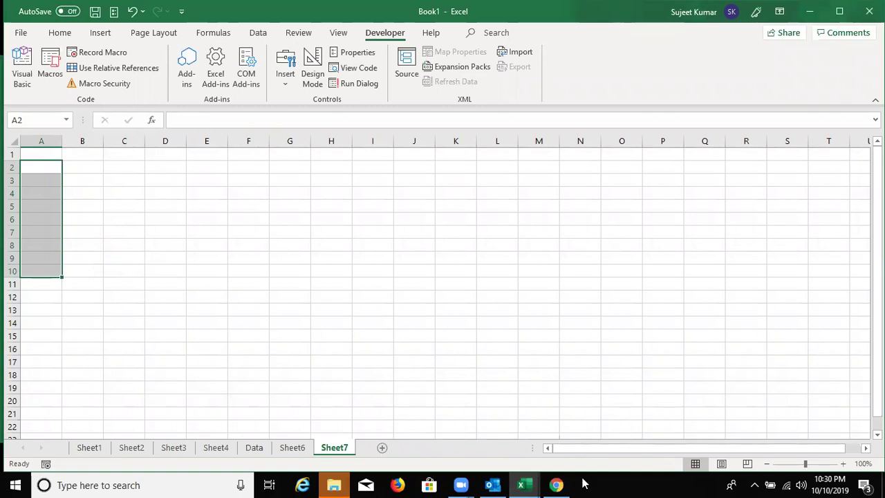
On the Data sheet, delete the repeated Name/Jan/Feb/Mar header rows 9 and 16
{"action": "left_click", "coordinate": [254, 447]}
{"action": "left_click", "coordinate": [222, 299]}
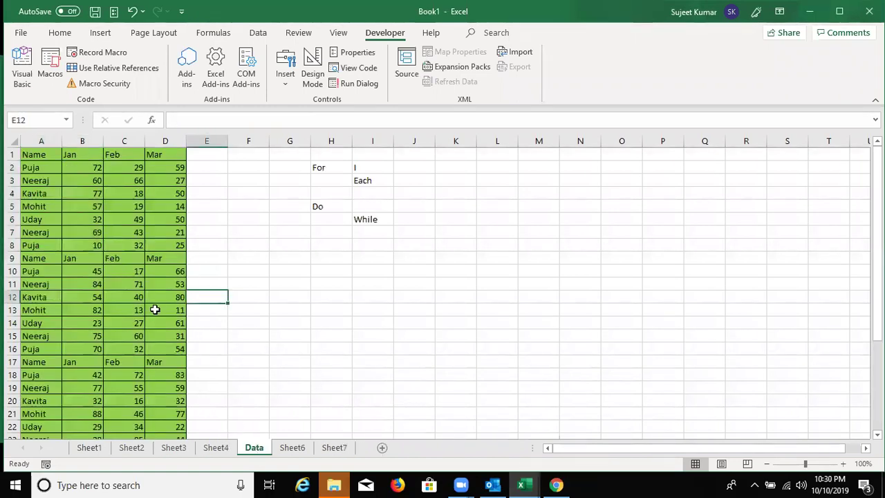
{"action": "left_click", "coordinate": [9, 257]}
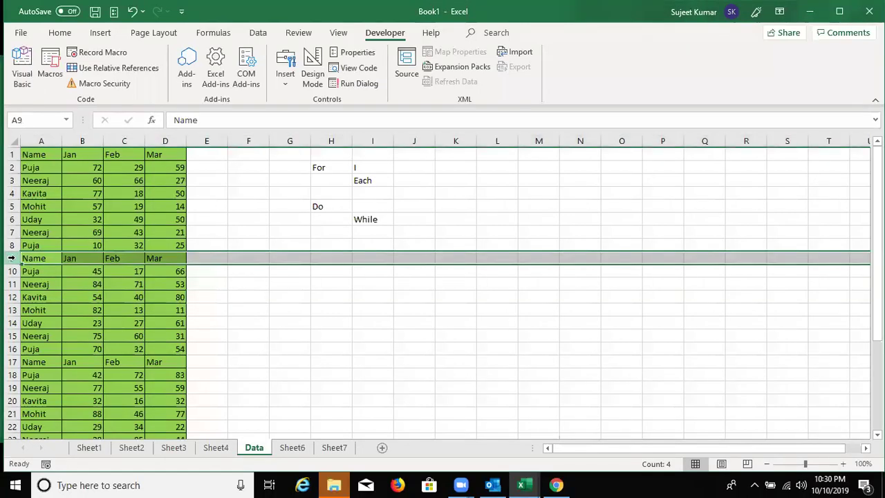
{"action": "key", "text": "ctrl+minus"}
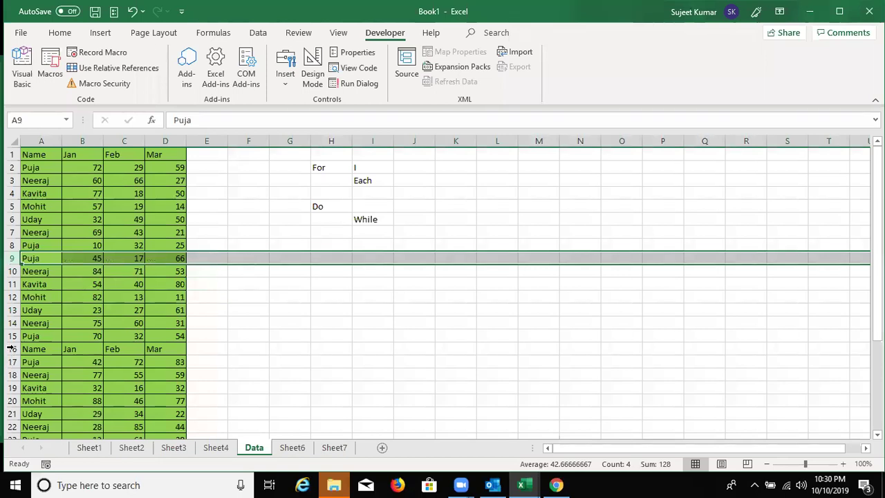
{"action": "left_click", "coordinate": [14, 347]}
{"action": "key", "text": "ctrl+minus"}
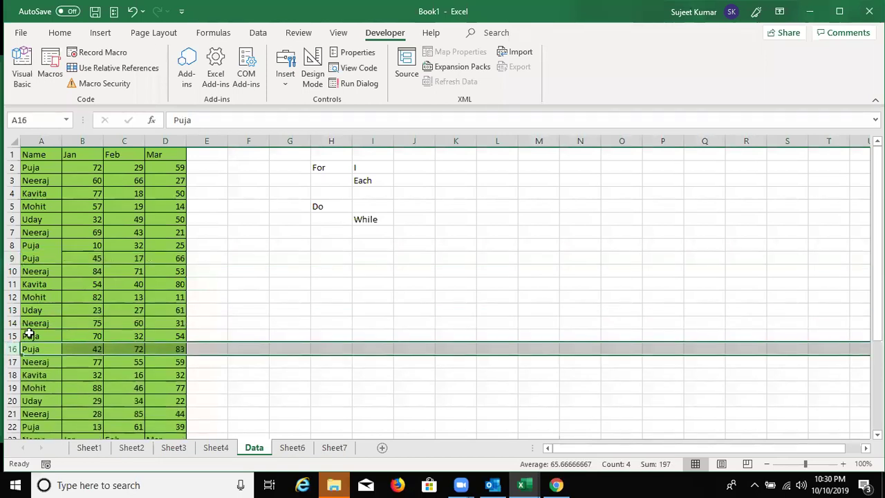
Clear the For/Each/Do/While notes in G1:I9
{"action": "scroll", "coordinate": [29, 335], "scroll_direction": "down", "scroll_amount": 3}
{"action": "scroll", "coordinate": [213, 252], "scroll_direction": "up", "scroll_amount": 3}
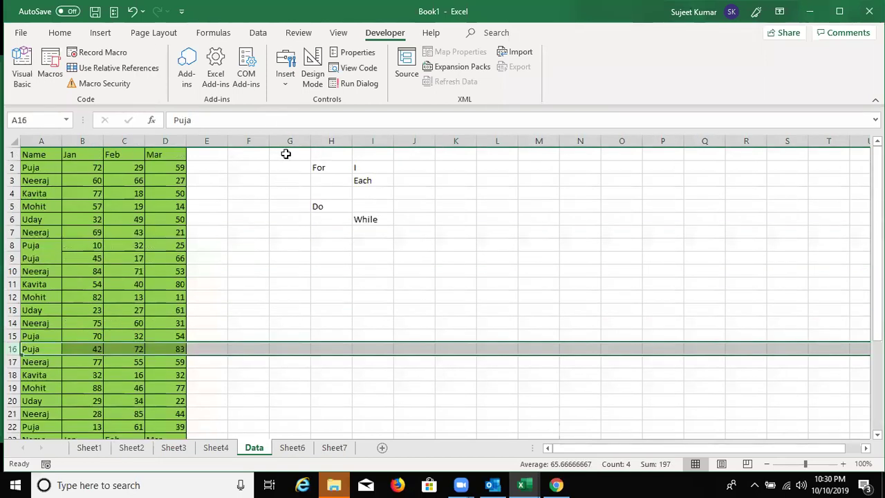
{"action": "left_click_drag", "start_coordinate": [286, 153], "coordinate": [385, 253]}
{"action": "key", "text": "Delete"}
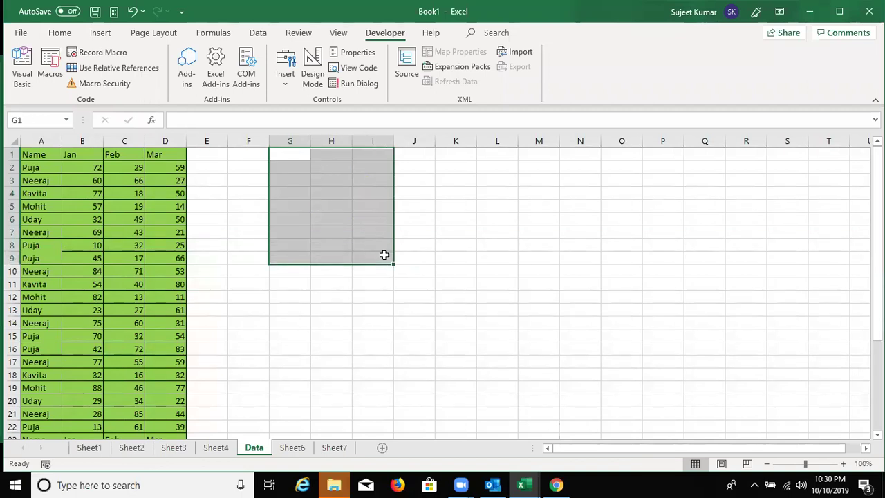
Enter the lookup name PujA in G3
{"action": "key", "text": "Down"}
{"action": "key", "text": "Down"}
{"action": "type", "text": "PujA"}
{"action": "key", "text": "Tab"}
{"action": "key", "text": "Left"}
{"action": "key", "text": "Right"}
Enter =VLOOKUP(G3,A:B,2,0) in H3
{"action": "type", "text": "=L"}
{"action": "key", "text": "BackSpace"}
{"action": "type", "text": "V"}
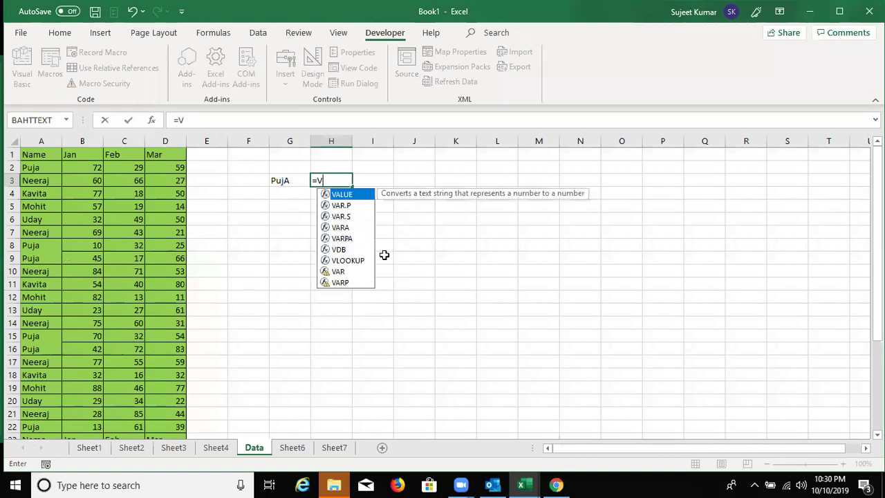
{"action": "type", "text": "L"}
{"action": "key", "text": "Tab"}
{"action": "key", "text": "Left"}
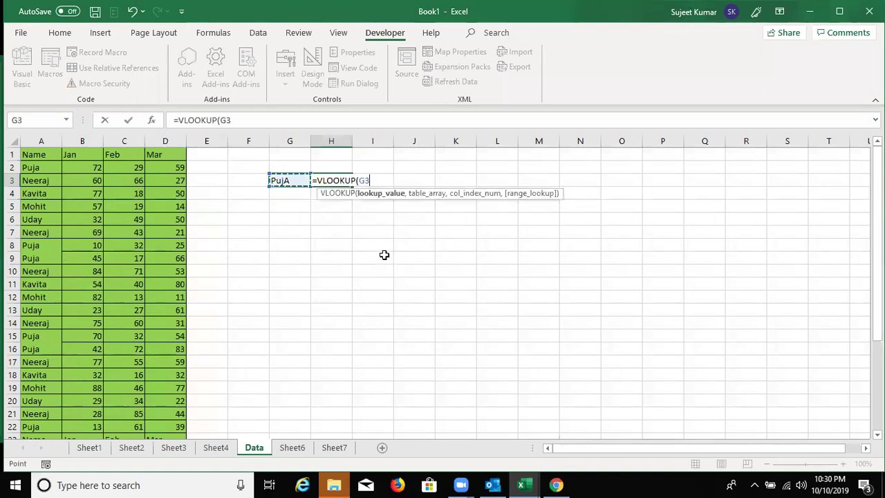
{"action": "type", "text": ","}
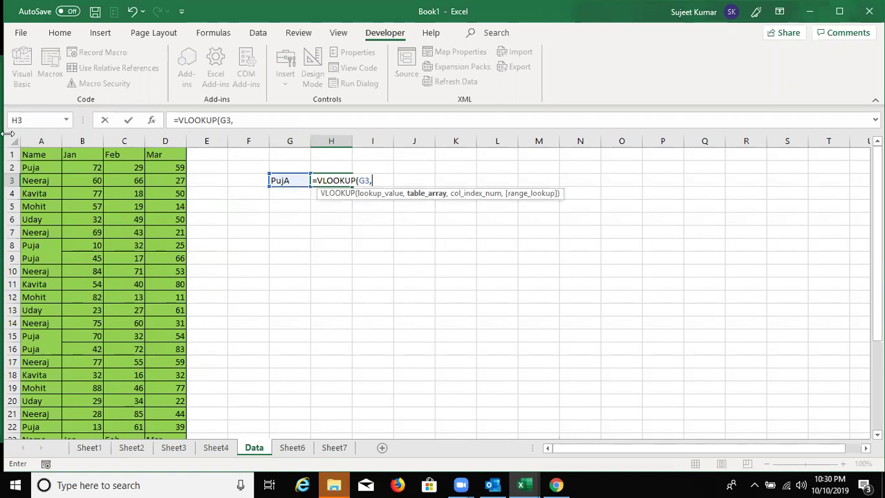
{"action": "left_click_drag", "start_coordinate": [47, 141], "coordinate": [72, 151]}
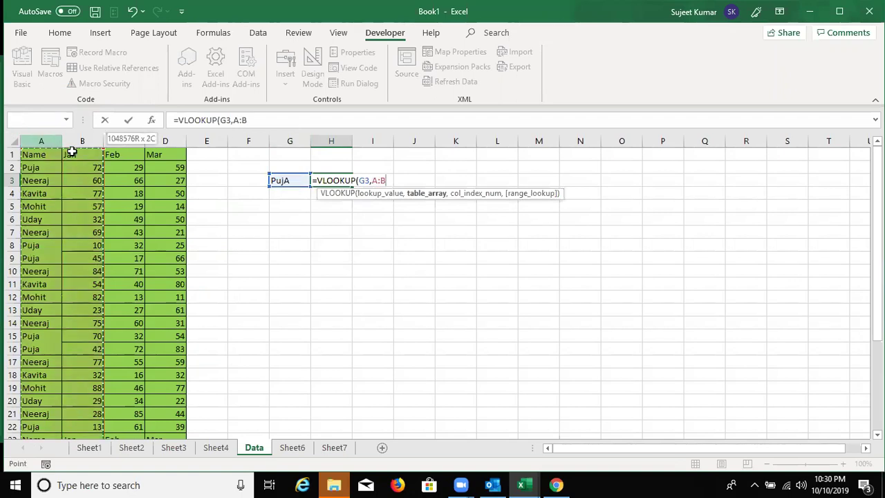
{"action": "type", "text": ",2,0"}
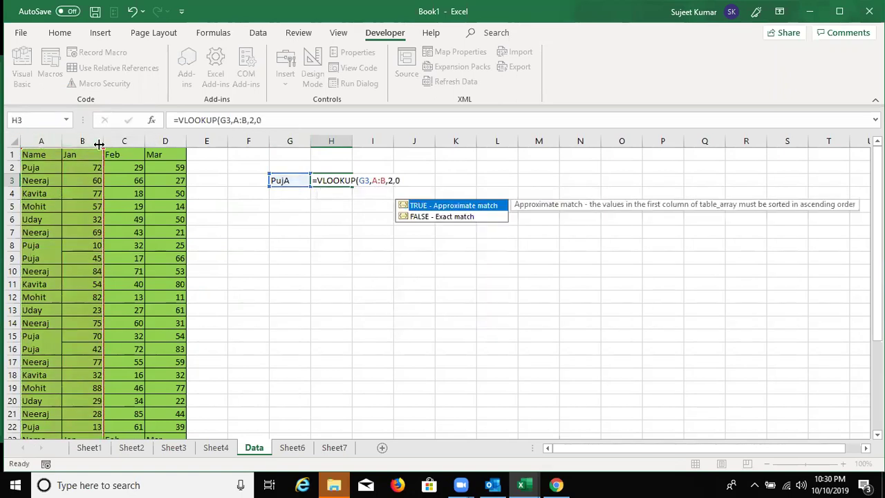
{"action": "key", "text": "ctrl+Return"}
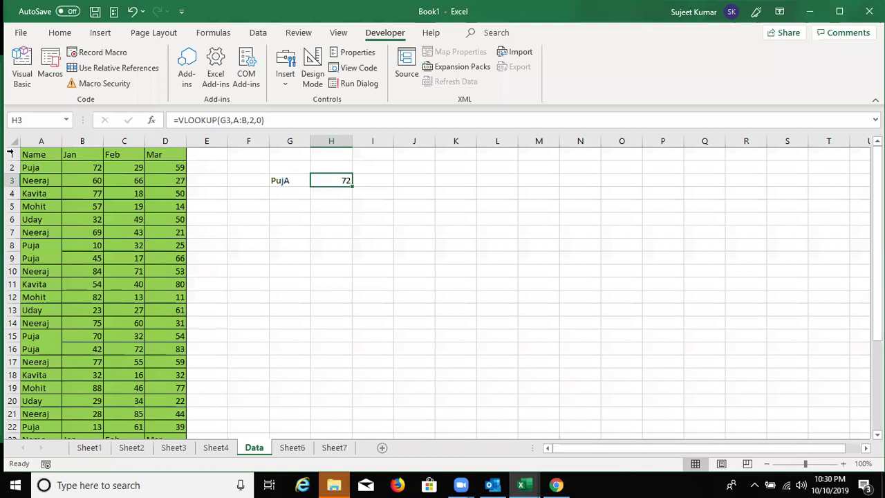
{"action": "left_click", "coordinate": [36, 350]}
{"action": "left_click", "coordinate": [34, 375]}
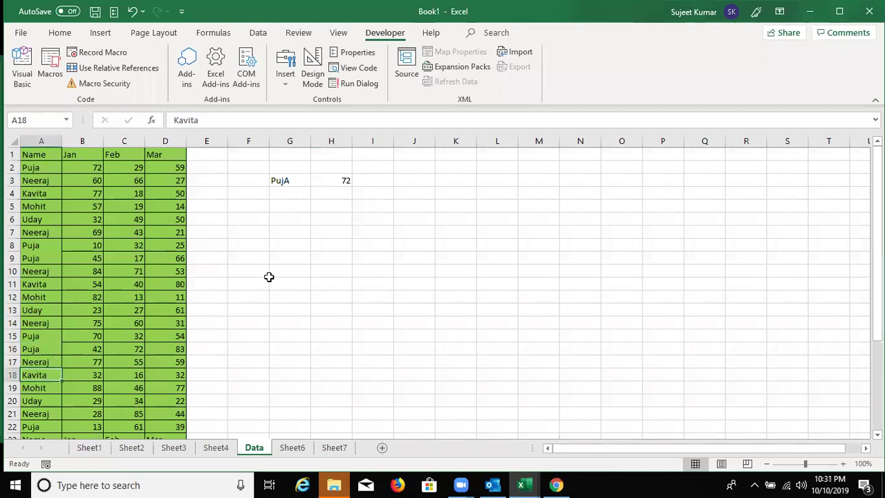
{"action": "left_click", "coordinate": [343, 190]}
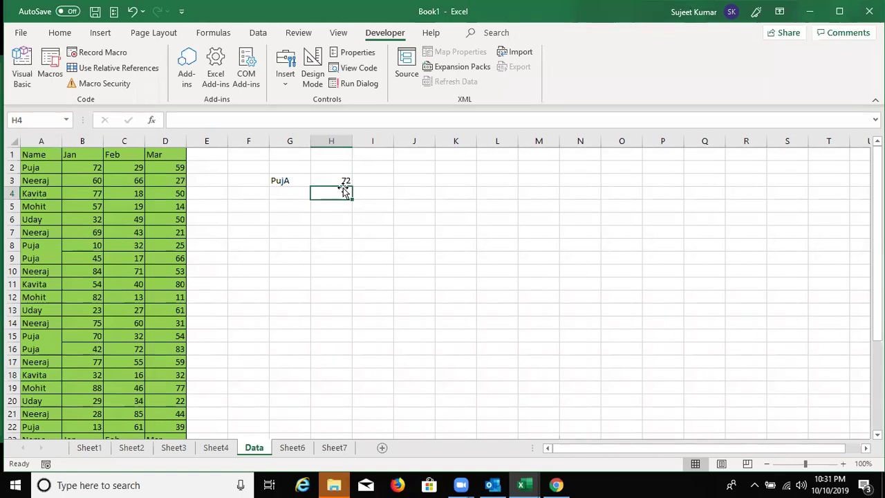
{"action": "type", "text": "72,10,45,42"}
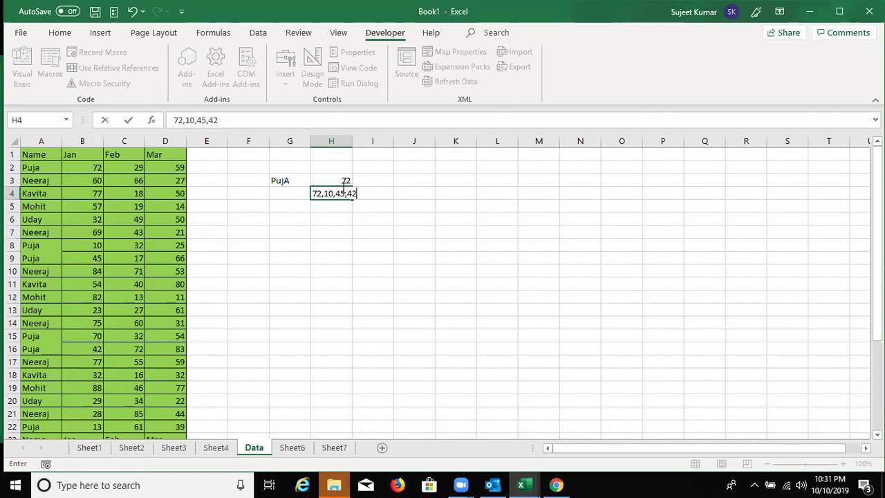
{"action": "key", "text": "Escape"}
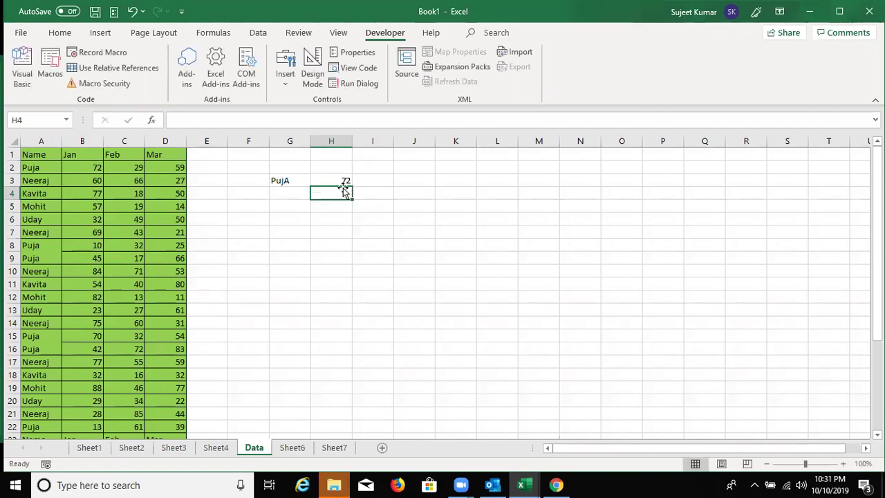
{"action": "key", "text": "Up"}
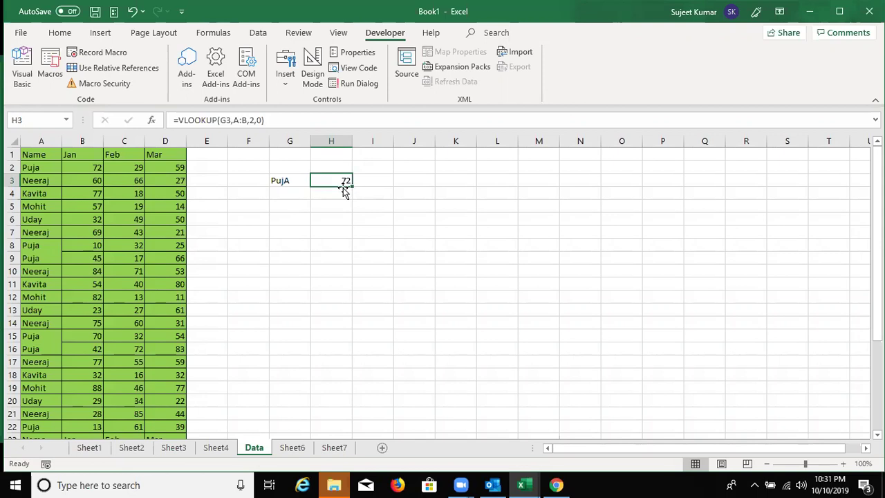
{"action": "left_click", "coordinate": [22, 69]}
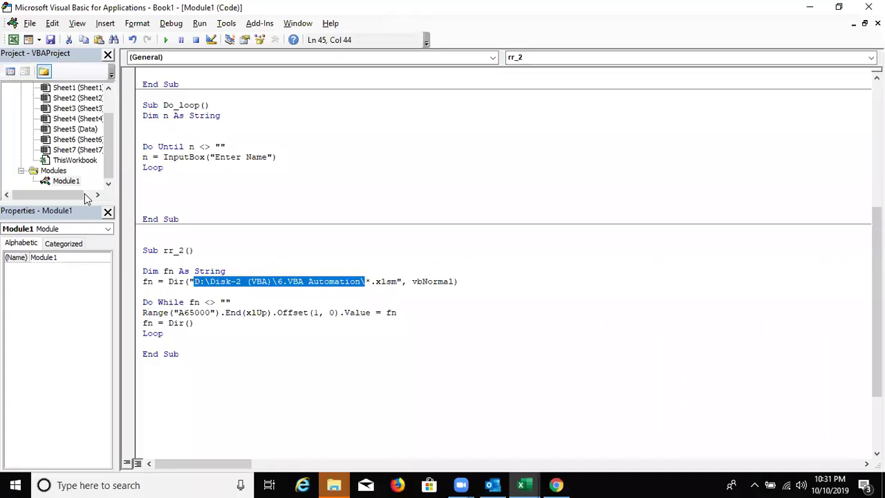
Below rr_2 in Module1, start Function ALookup(n As Variant
{"action": "scroll", "coordinate": [132, 188], "scroll_direction": "down", "scroll_amount": 3}
{"action": "left_click", "coordinate": [209, 301]}
{"action": "key", "text": "Return"}
{"action": "key", "text": "Return"}
{"action": "key", "text": "Return"}
{"action": "key", "text": "BackSpace"}
{"action": "type", "text": "FUNCTION"}
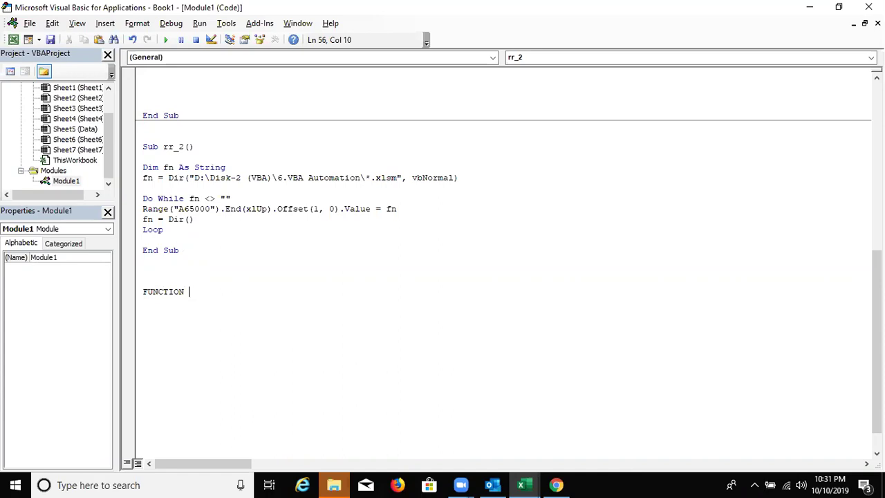
{"action": "type", "text": "All"}
{"action": "key", "text": "BackSpace"}
{"action": "key", "text": "BackSpace"}
{"action": "type", "text": "Lookup(n as "}
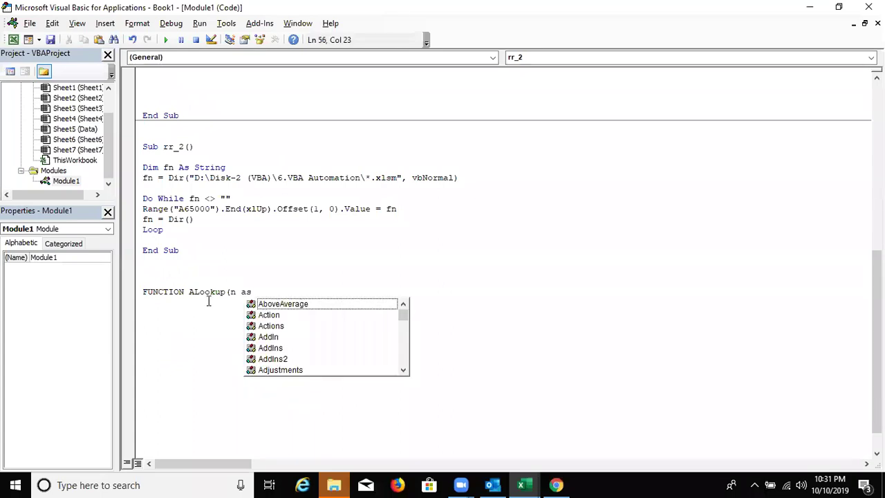
{"action": "type", "text": "ve"}
{"action": "key", "text": "Down"}
{"action": "key", "text": "Down"}
{"action": "key", "text": "Tab"}
Add r As Range and c As Integer parameters and complete the ALookup header with End Function
{"action": "type", "text": ",ra"}
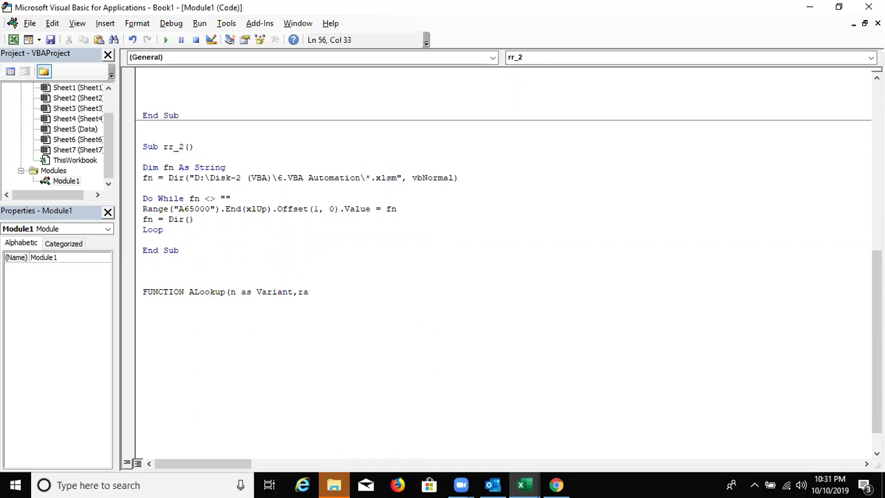
{"action": "key", "text": "BackSpace"}
{"action": "type", "text": "as ra"}
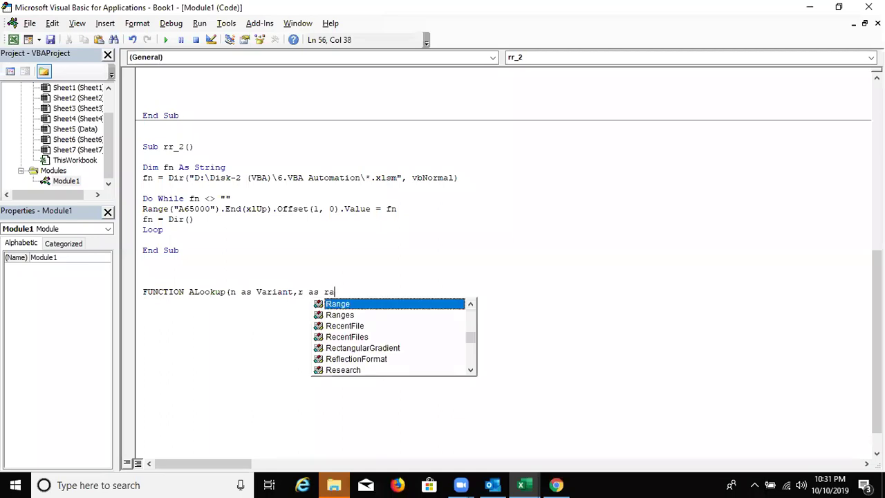
{"action": "key", "text": "Tab"}
{"action": "type", "text": ",c as "}
{"action": "type", "text": "in"}
{"action": "key", "text": "Tab"}
{"action": "key", "text": "Return"}
{"action": "key", "text": "Return"}
{"action": "key", "text": "Return"}
{"action": "key", "text": "Return"}
{"action": "key", "text": "Return"}
{"action": "key", "text": "Return"}
{"action": "key", "text": "Up"}
In ALookup's body, declare Dim k As Range and add For Each k In r
{"action": "left_click", "coordinate": [143, 322]}
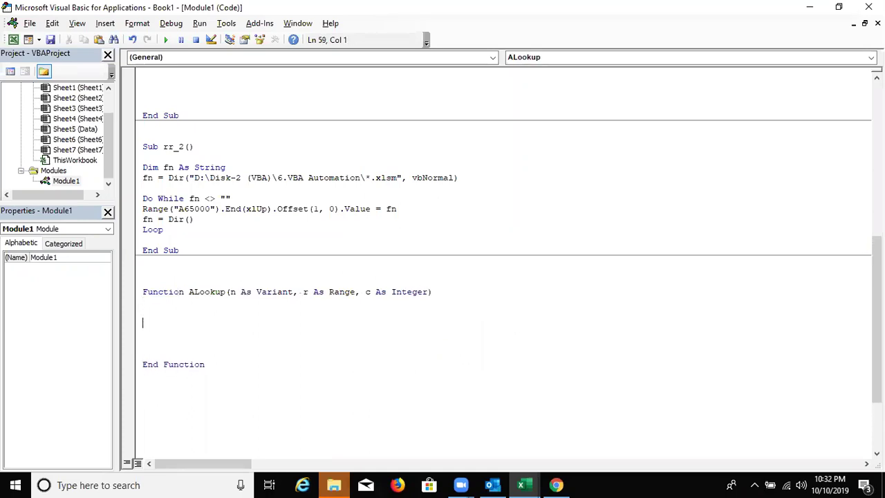
{"action": "type", "text": "dim k as ra"}
{"action": "key", "text": "Tab"}
{"action": "key", "text": "Return"}
{"action": "key", "text": "Return"}
{"action": "type", "text": "for each e"}
{"action": "key", "text": "BackSpace"}
{"action": "key", "text": "BackSpace"}
{"action": "type", "text": "k in "}
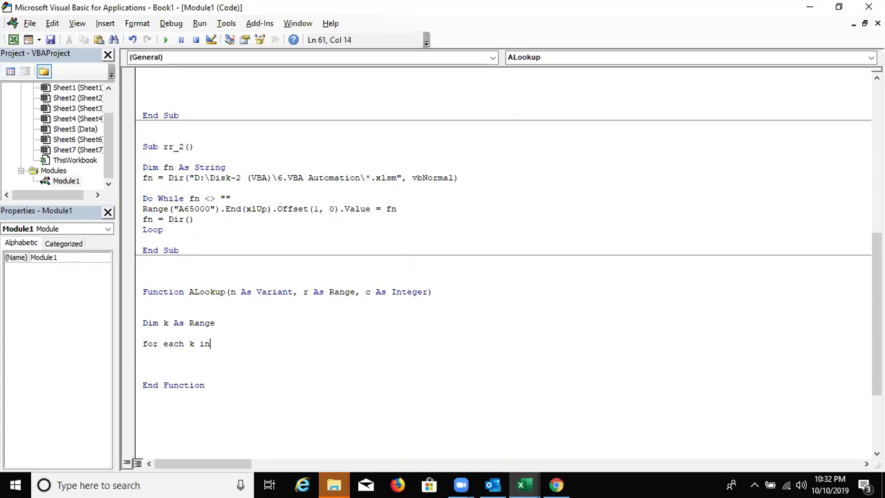
{"action": "type", "text": "r"}
{"action": "key", "text": "Return"}
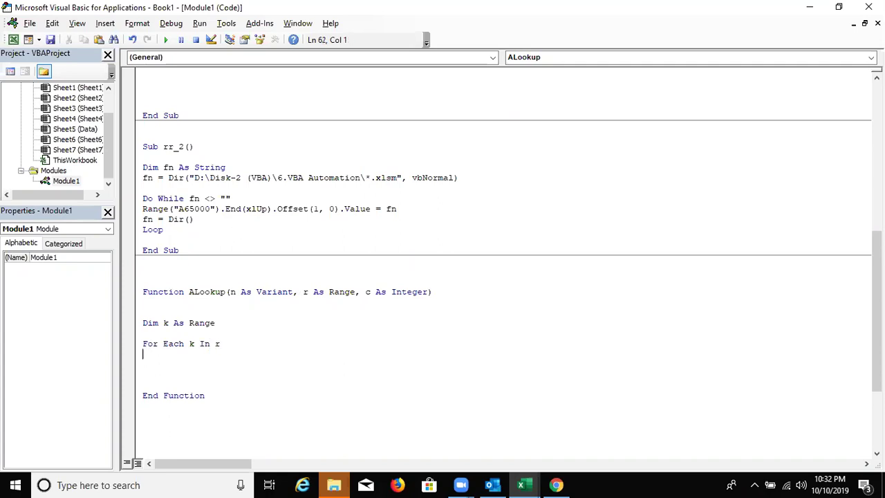
Add If k.Value = n Then, and begin a Dim d As Variant line under the header
{"action": "type", "text": "k.v"}
{"action": "key", "text": "Down"}
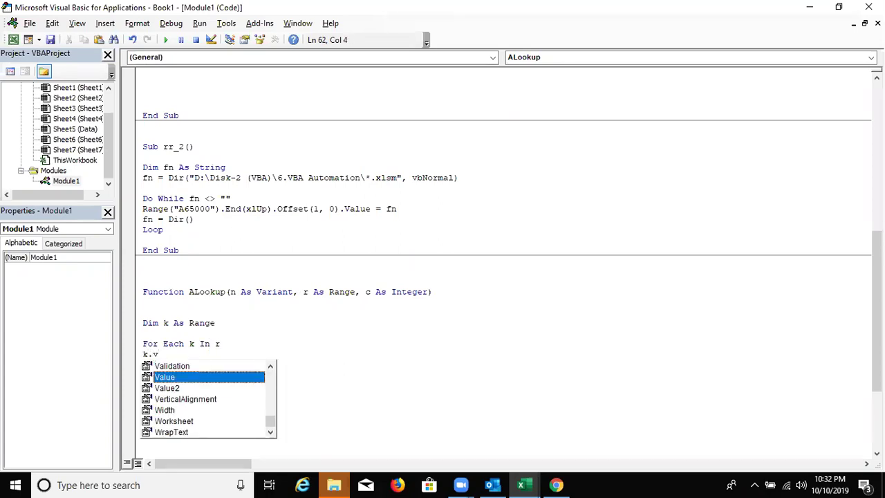
{"action": "key", "text": "BackSpace"}
{"action": "key", "text": "BackSpace"}
{"action": "key", "text": "BackSpace"}
{"action": "type", "text": "if"}
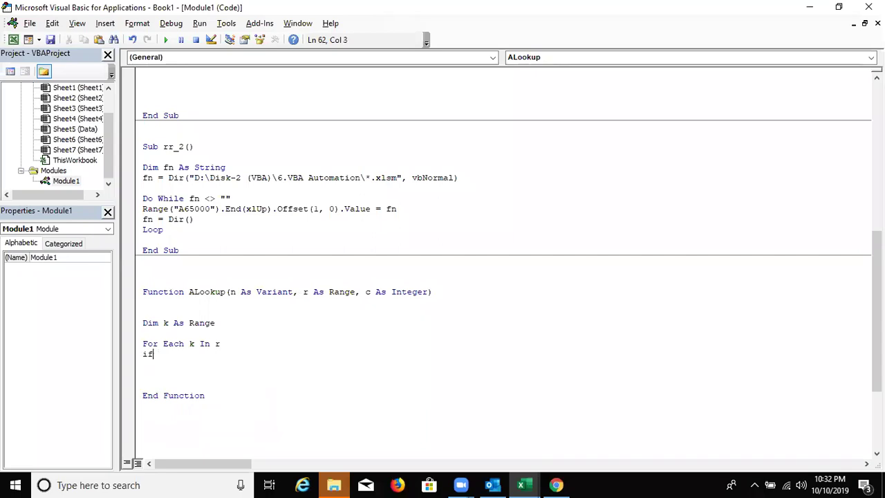
{"action": "type", "text": " k."}
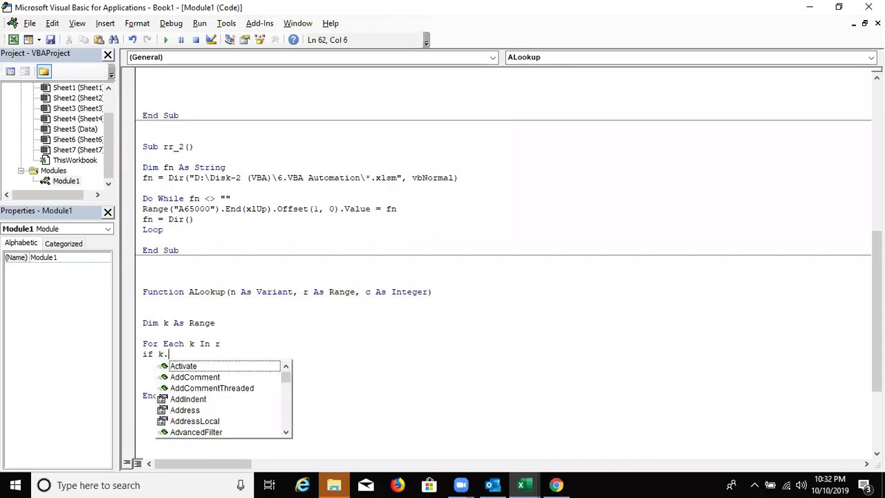
{"action": "type", "text": "value="}
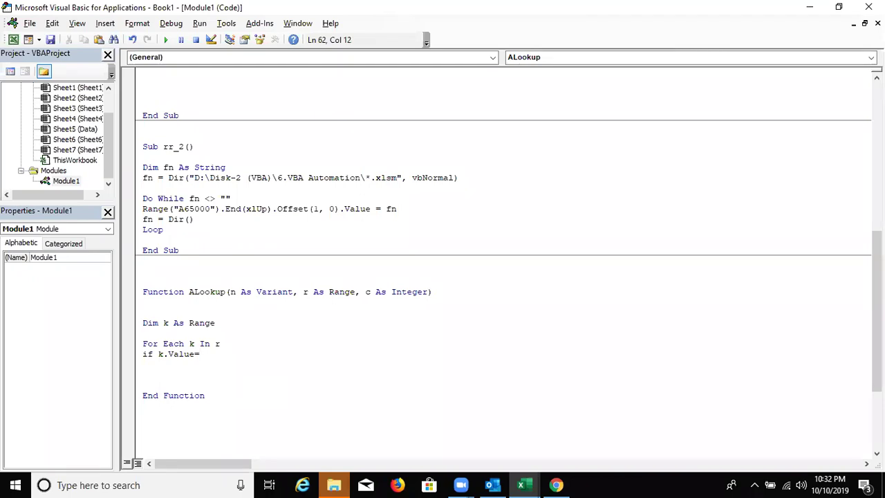
{"action": "type", "text": "n then"}
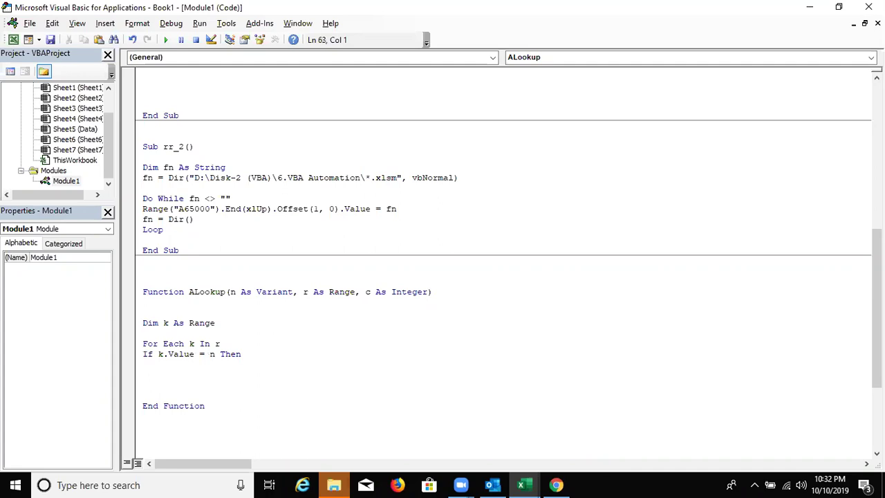
{"action": "left_click", "coordinate": [142, 312]}
{"action": "type", "text": "dim"}
{"action": "type", "text": " d as "}
{"action": "type", "text": "ve"}
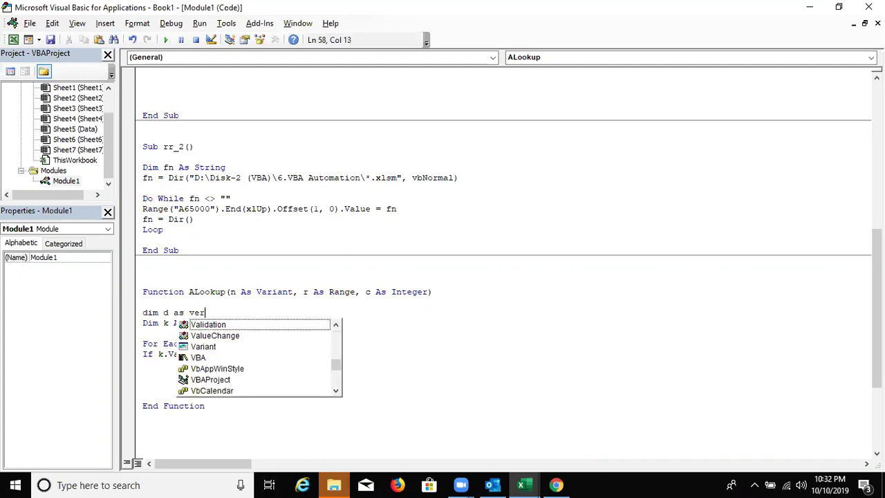
{"action": "type", "text": "r"}
Finish Dim d As Variant and begin d = d & "," & k.Offset inside the If
{"action": "key", "text": "Up"}
{"action": "key", "text": "Tab"}
{"action": "key", "text": "Down"}
{"action": "key", "text": "Down"}
{"action": "key", "text": "Down"}
{"action": "key", "text": "Down"}
{"action": "key", "text": "Down"}
{"action": "type", "text": "d="}
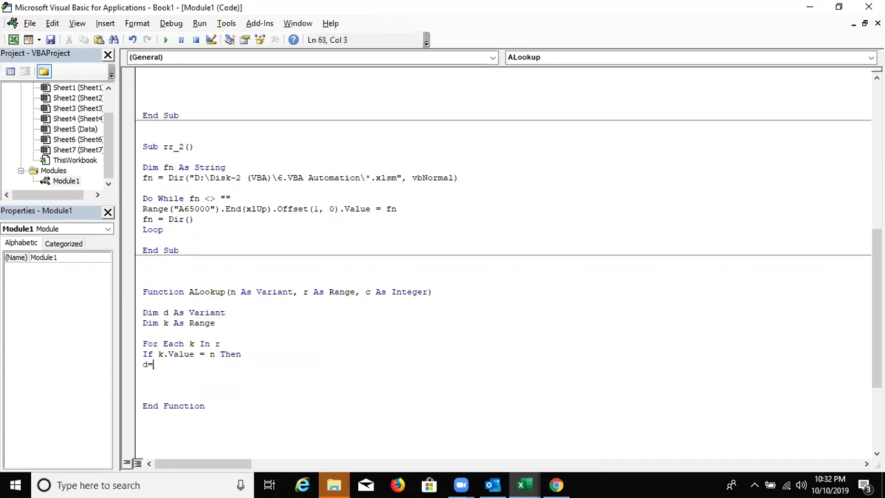
{"action": "type", "text": "d "}
{"action": "type", "text": "&"}
{"action": "type", "text": "\",\" & "}
{"action": "type", "text": "k.v"}
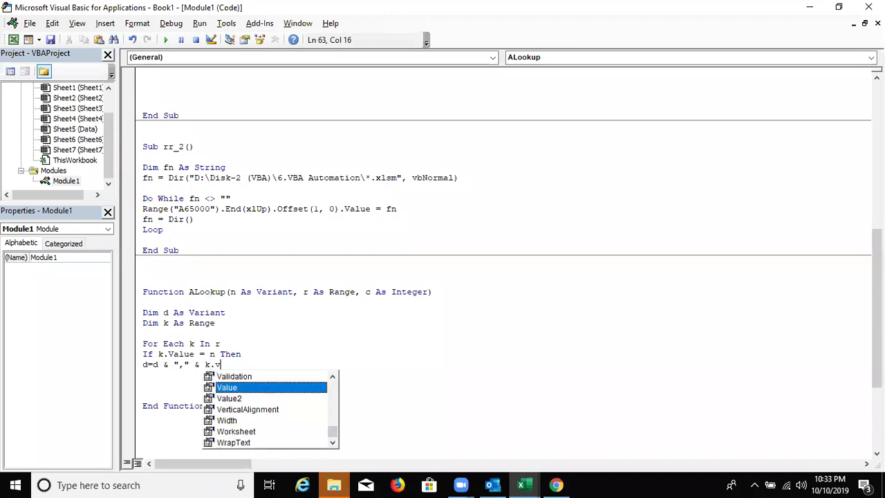
{"action": "key", "text": "BackSpace"}
{"action": "key", "text": "BackSpace"}
{"action": "type", "text": ".of"}
{"action": "key", "text": "Tab"}
{"action": "type", "text": "0,c)"}
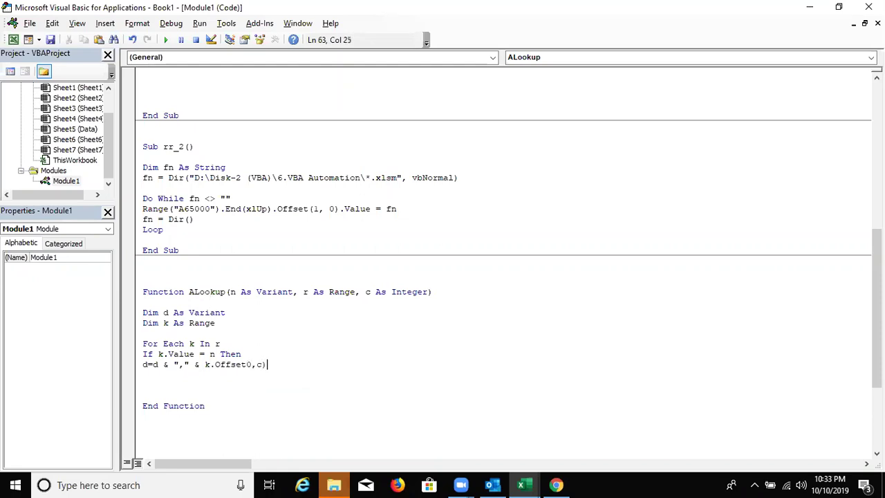
{"action": "type", "text": "."}
Complete the line as d = d & "," & k.Offset(0, c).Value
{"action": "key", "text": "Left"}
{"action": "key", "text": "Left"}
{"action": "key", "text": "Left"}
{"action": "key", "text": "Left"}
{"action": "key", "text": "Left"}
{"action": "type", "text": "("}
{"action": "key", "text": "Right"}
{"action": "key", "text": "Right"}
{"action": "key", "text": "Right"}
{"action": "key", "text": "Right"}
{"action": "key", "text": "Right"}
{"action": "key", "text": "ctrl+j"}
{"action": "type", "text": "valu"}
{"action": "key", "text": "Tab"}
{"action": "key", "text": "Return"}
Close with End If and Next k, and return ALookup = d
{"action": "type", "text": "end"}
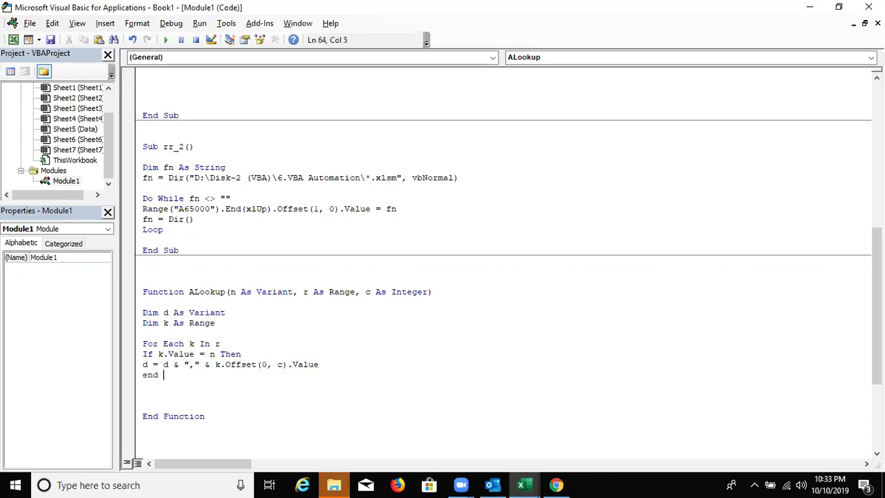
{"action": "type", "text": " if"}
{"action": "key", "text": "Return"}
{"action": "type", "text": "next k"}
{"action": "key", "text": "Down"}
{"action": "key", "text": "Down"}
{"action": "type", "text": "Alookup"}
{"action": "type", "text": "=a"}
{"action": "key", "text": "BackSpace"}
{"action": "type", "text": "d"}
{"action": "key", "text": "Up"}
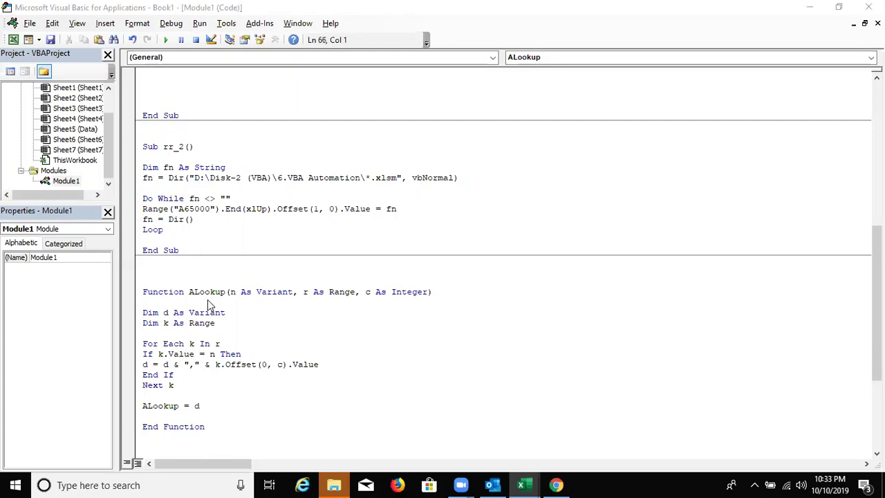
Back in Excel, enter =ALookup(G3,A1:A30,1) in I3
{"action": "key", "text": "alt+F11"}
{"action": "key", "text": "Right"}
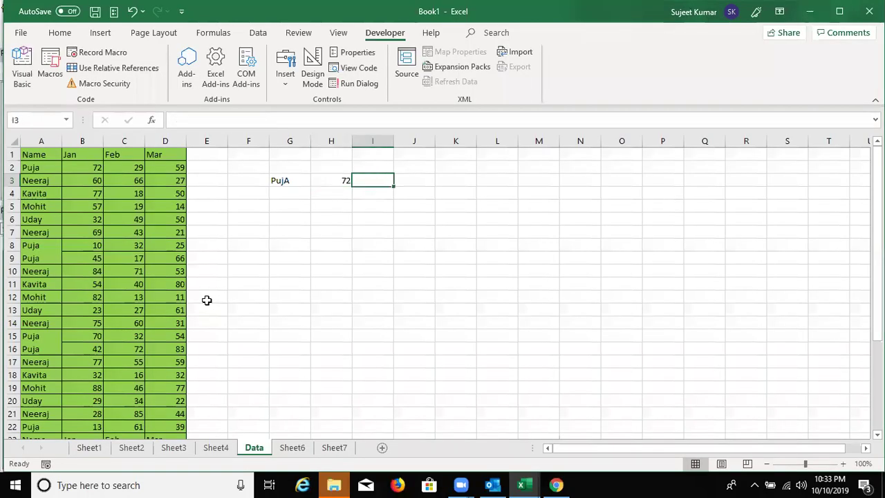
{"action": "type", "text": "=al"}
{"action": "key", "text": "Tab"}
{"action": "key", "text": "Left"}
{"action": "key", "text": "Left"}
{"action": "type", "text": ","}
{"action": "key", "text": "Left"}
{"action": "key", "text": "Left"}
{"action": "key", "text": "Left"}
{"action": "key", "text": "Left"}
{"action": "key", "text": "Left"}
{"action": "key", "text": "Left"}
{"action": "key", "text": "Left"}
{"action": "key", "text": "Up"}
{"action": "key", "text": "Up"}
{"action": "key", "text": "ctrl+shift+Down"}
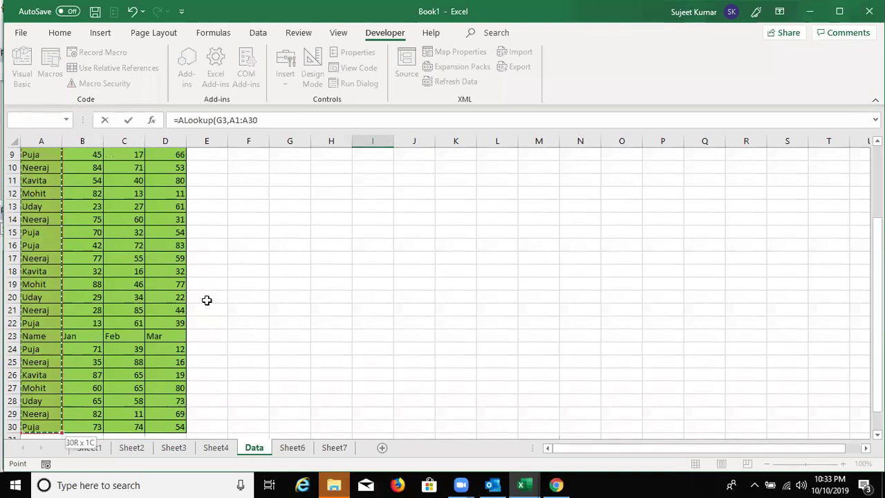
{"action": "type", "text": ",1"}
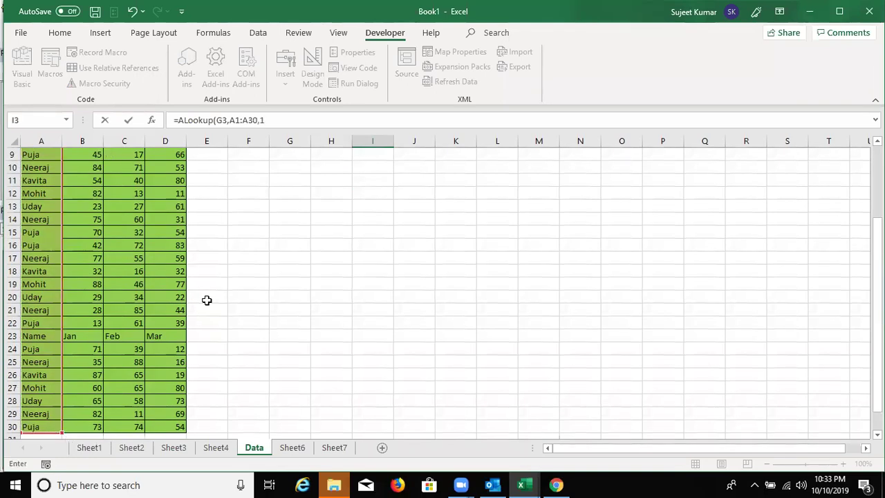
{"action": "key", "text": "ctrl+Return"}
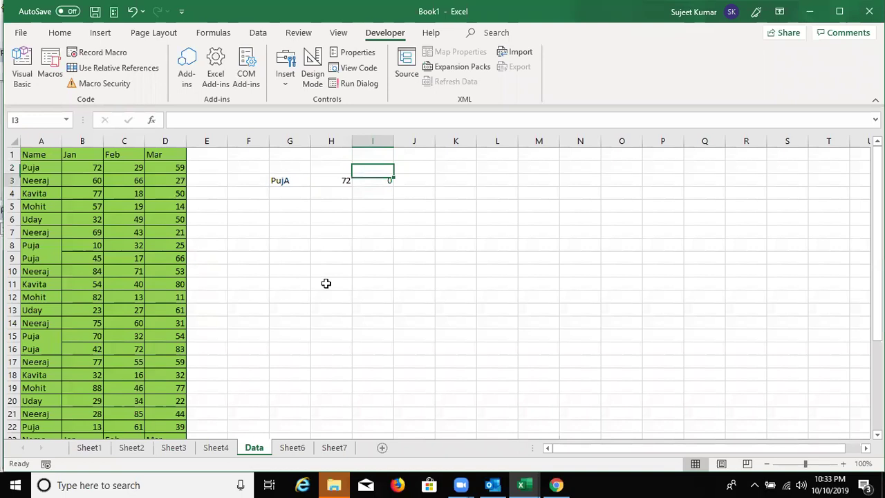
Correct G3's name to Puja so I3 shows ,72,10,45,70,42,13,71,73
{"action": "double_click", "coordinate": [374, 182]}
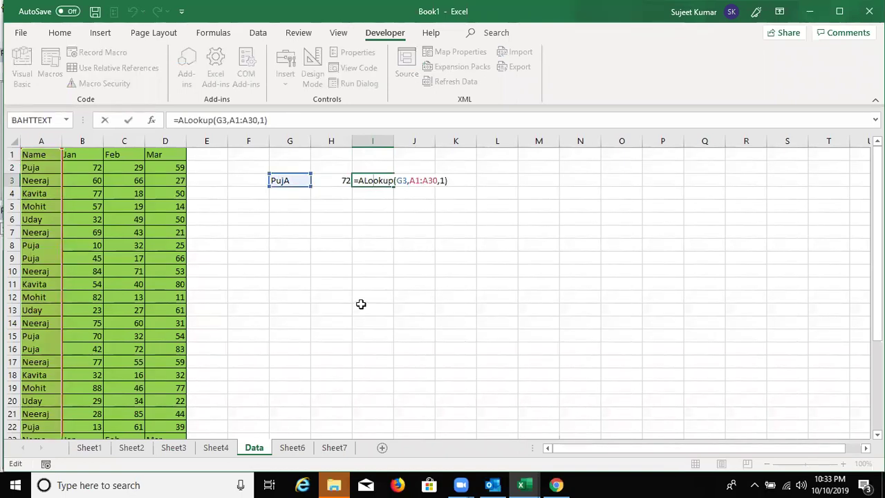
{"action": "key", "text": "Escape"}
{"action": "key", "text": "Left"}
{"action": "key", "text": "Left"}
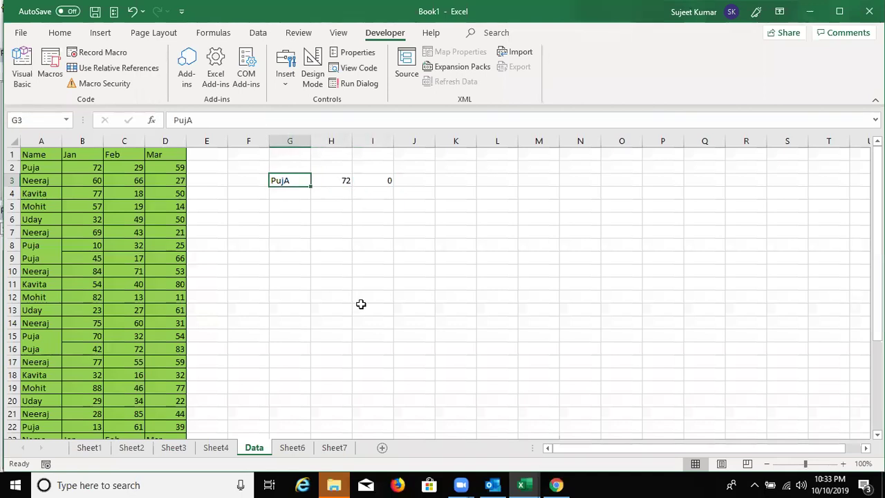
{"action": "key", "text": "F2"}
{"action": "key", "text": "BackSpace"}
{"action": "type", "text": "a"}
{"action": "key", "text": "Return"}
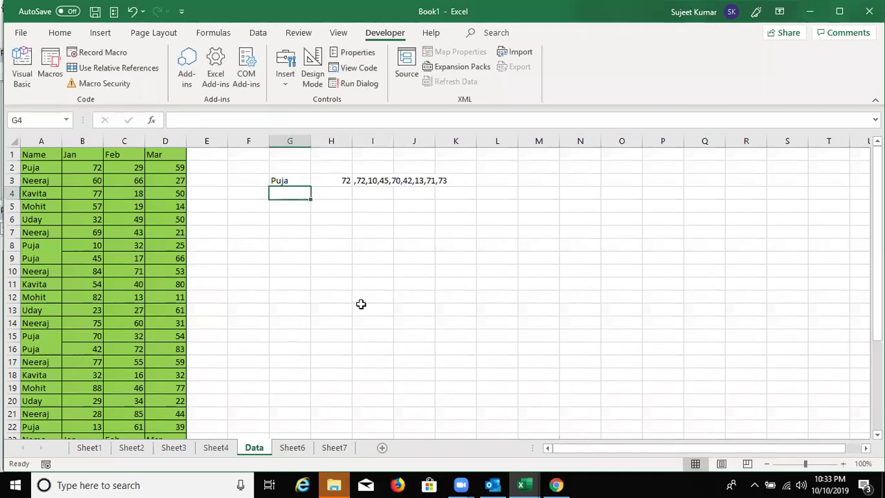
{"action": "key", "text": "Up"}
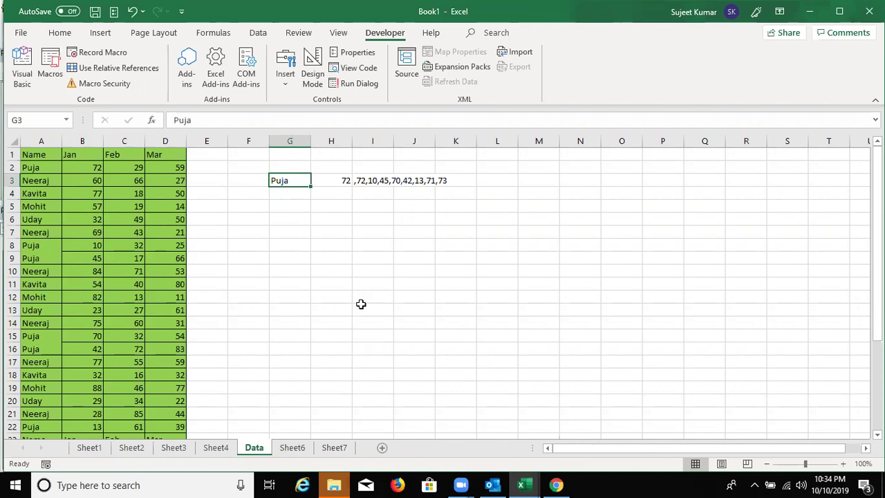
{"action": "key", "text": "Right"}
{"action": "key", "text": "Right"}
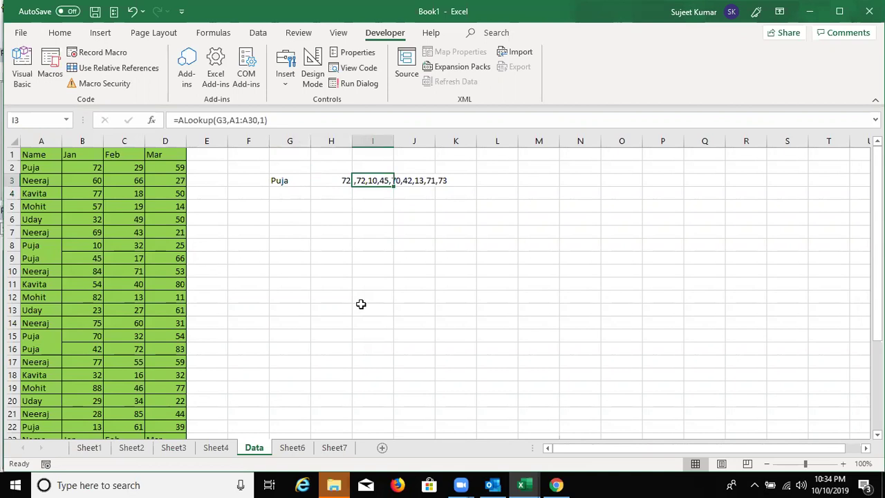
Review the ALookup function in Module1 by selecting its header and body lines
{"action": "key", "text": "alt+F11"}
{"action": "key", "text": "ctrl+Right"}
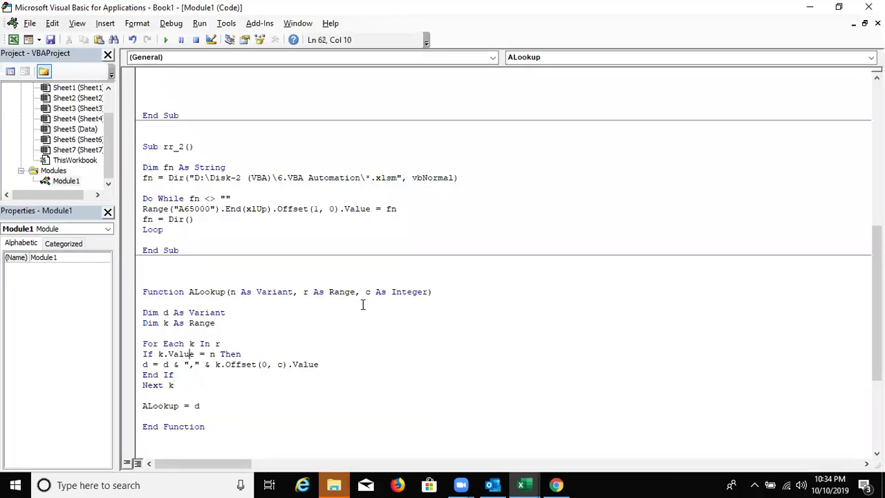
{"action": "key", "text": "Left"}
{"action": "key", "text": "Left"}
{"action": "key", "text": "Left"}
{"action": "key", "text": "Left"}
{"action": "key", "text": "Left"}
{"action": "key", "text": "Left"}
{"action": "key", "text": "Left"}
{"action": "key", "text": "Left"}
{"action": "key", "text": "Left"}
{"action": "key", "text": "shift+Down"}
{"action": "key", "text": "shift+Down"}
{"action": "key", "text": "shift+Down"}
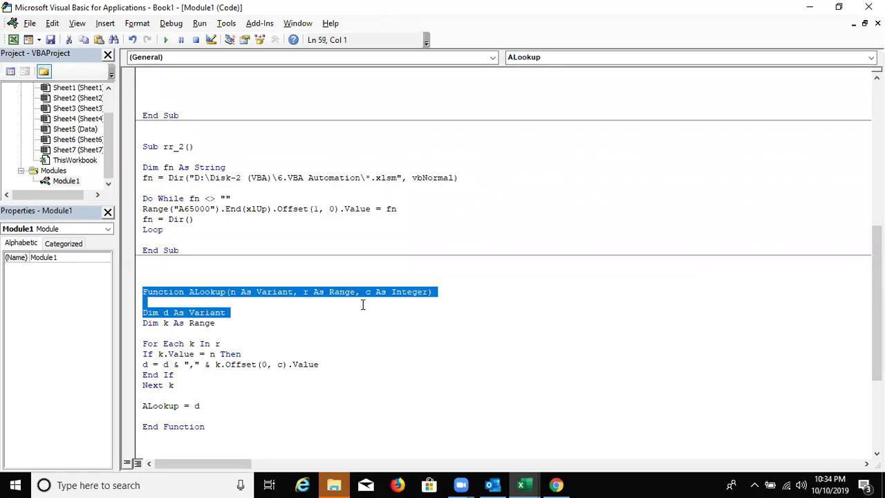
{"action": "key", "text": "shift+Down"}
{"action": "key", "text": "shift+Down"}
{"action": "key", "text": "shift+Down"}
{"action": "key", "text": "shift+Down"}
{"action": "key", "text": "shift+Down"}
{"action": "key", "text": "shift+Down"}
{"action": "key", "text": "shift+Down"}
{"action": "key", "text": "shift+Down"}
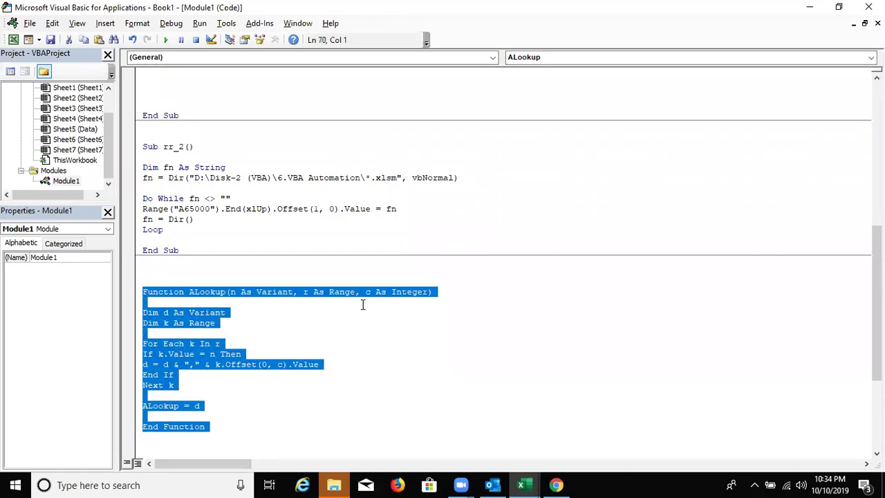
{"action": "key", "text": "Right"}
{"action": "key", "text": "Return"}
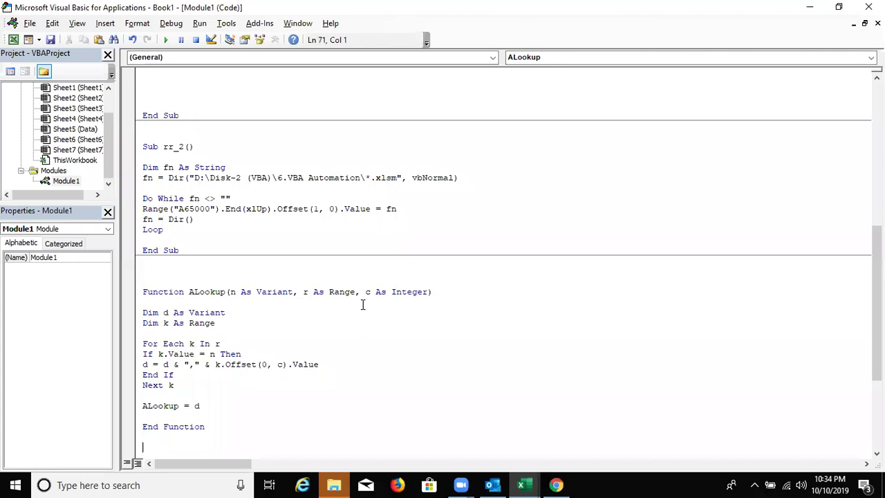
{"action": "key", "text": "Down"}
{"action": "key", "text": "Down"}
{"action": "key", "text": "Down"}
{"action": "key", "text": "Up"}
{"action": "key", "text": "Up"}
{"action": "key", "text": "Up"}
{"action": "key", "text": "Up"}
{"action": "key", "text": "Up"}
{"action": "key", "text": "Up"}
{"action": "key", "text": "Up"}
{"action": "key", "text": "shift+Down"}
{"action": "key", "text": "shift+Down"}
{"action": "key", "text": "shift+Down"}
{"action": "key", "text": "shift+Down"}
{"action": "key", "text": "shift+Down"}
{"action": "key", "text": "shift+Down"}
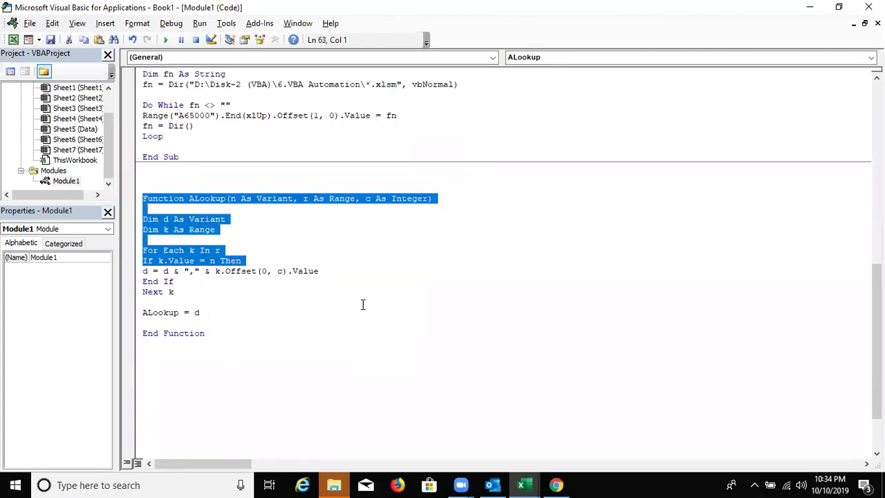
{"action": "key", "text": "shift+Down"}
{"action": "key", "text": "shift+Down"}
{"action": "key", "text": "shift+Down"}
{"action": "key", "text": "shift+Down"}
{"action": "key", "text": "shift+Down"}
{"action": "key", "text": "shift+Down"}
Compare H3's VLOOKUP with I3's ALookup formula, recommit I3, and glance at the code again
{"action": "key", "text": "alt+Tab"}
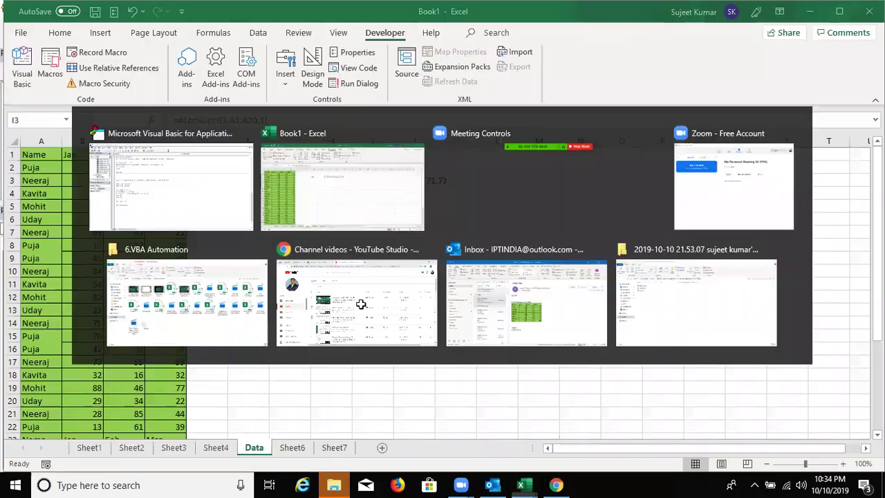
{"action": "key", "text": "F2"}
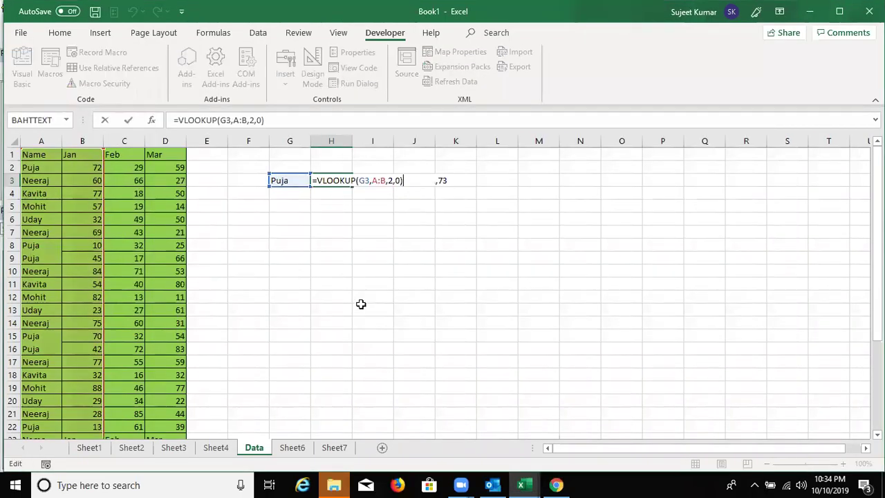
{"action": "key", "text": "Escape"}
{"action": "key", "text": "Right"}
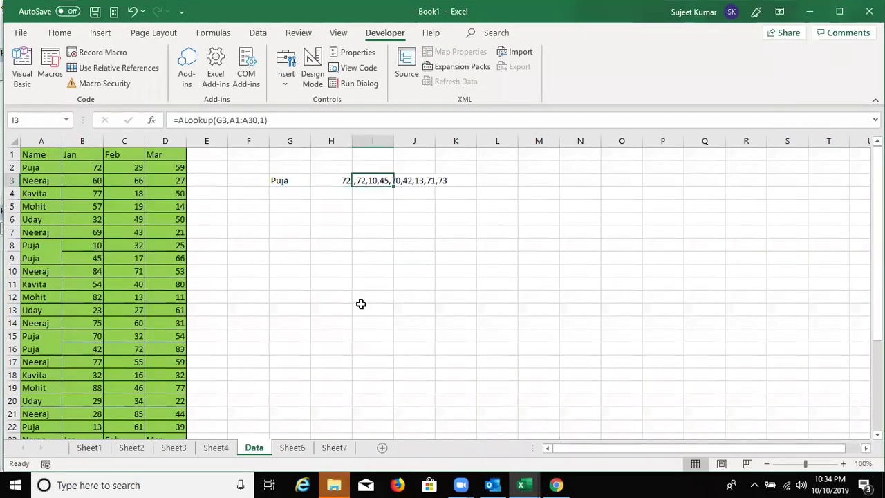
{"action": "key", "text": "F2"}
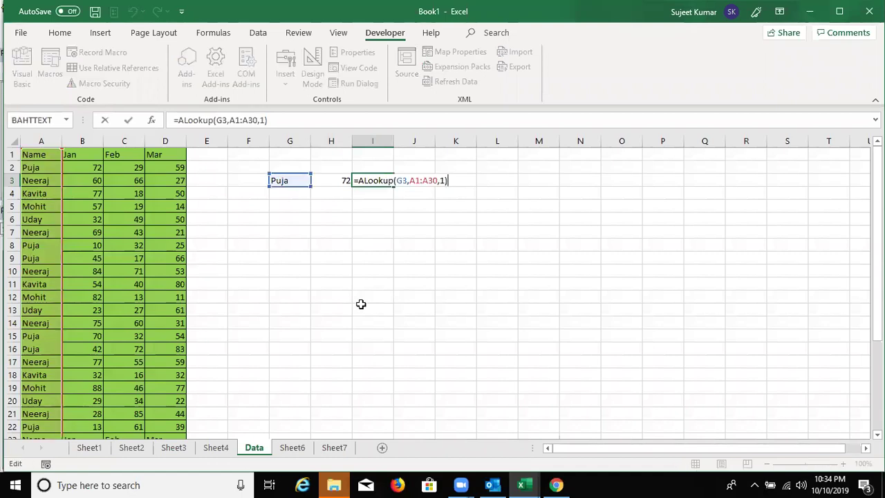
{"action": "key", "text": "ctrl+Return"}
{"action": "key", "text": "alt+F11"}
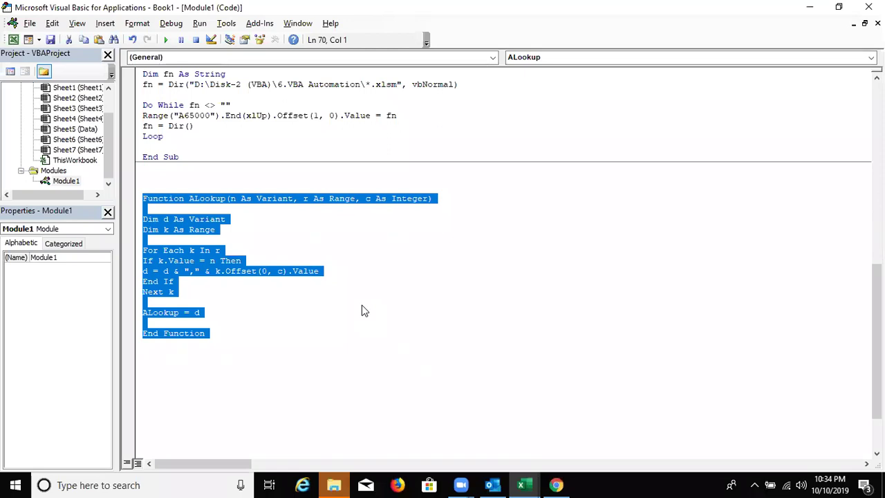
{"action": "key", "text": "Up"}
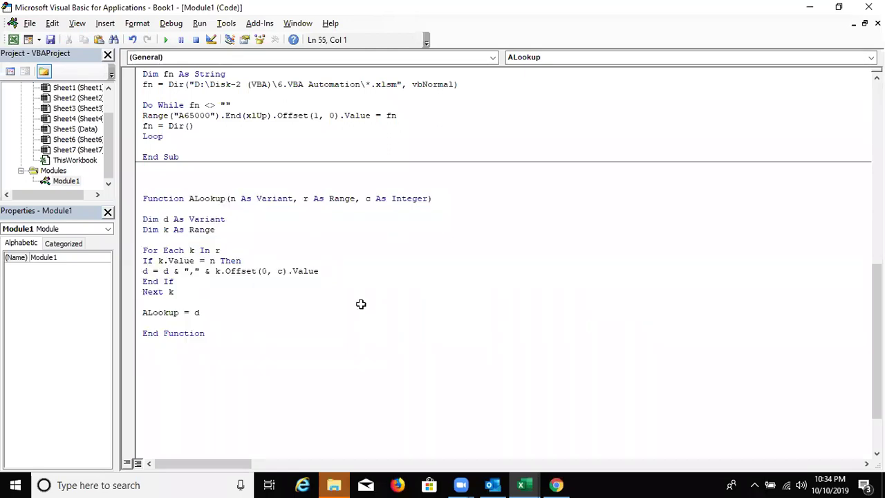
{"action": "key", "text": "alt+F11"}
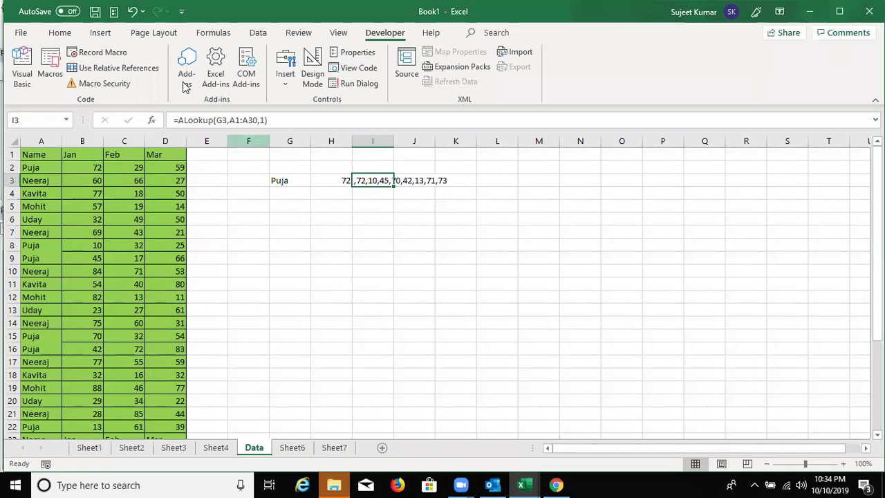
{"action": "left_click", "coordinate": [56, 32]}
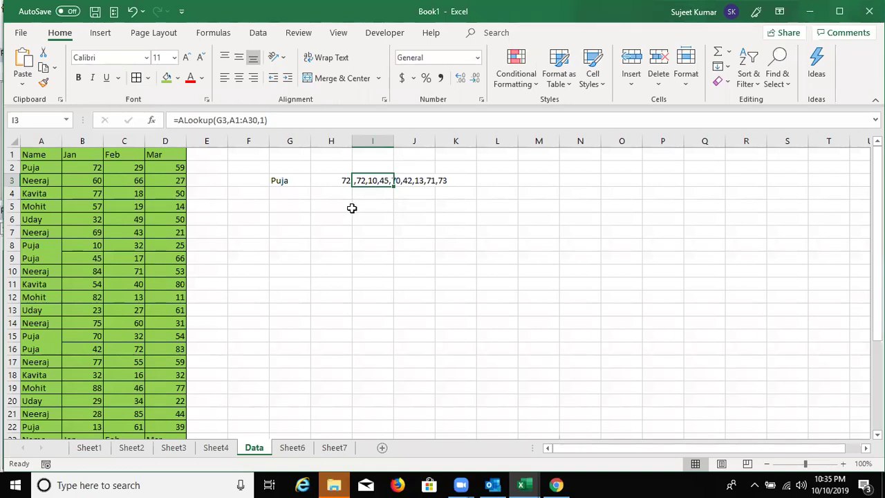
{"action": "left_click", "coordinate": [314, 193]}
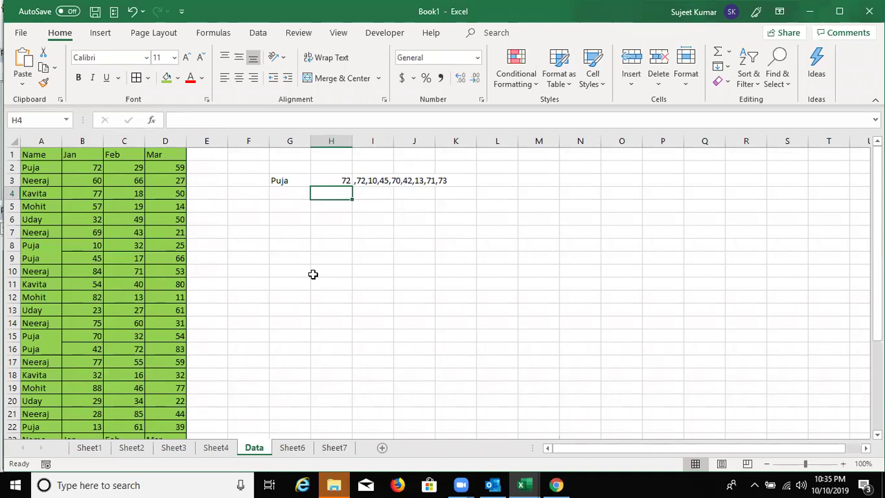
{"action": "left_click", "coordinate": [284, 263]}
{"action": "left_click", "coordinate": [373, 179]}
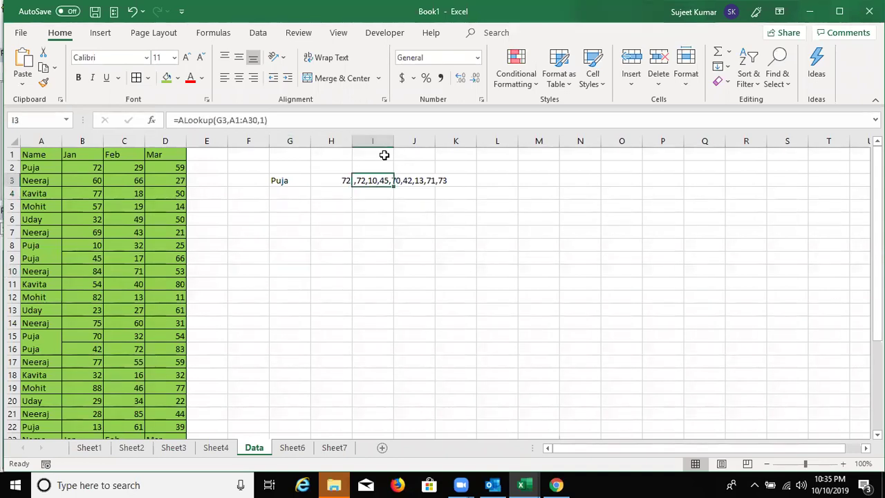
{"action": "left_click", "coordinate": [391, 35]}
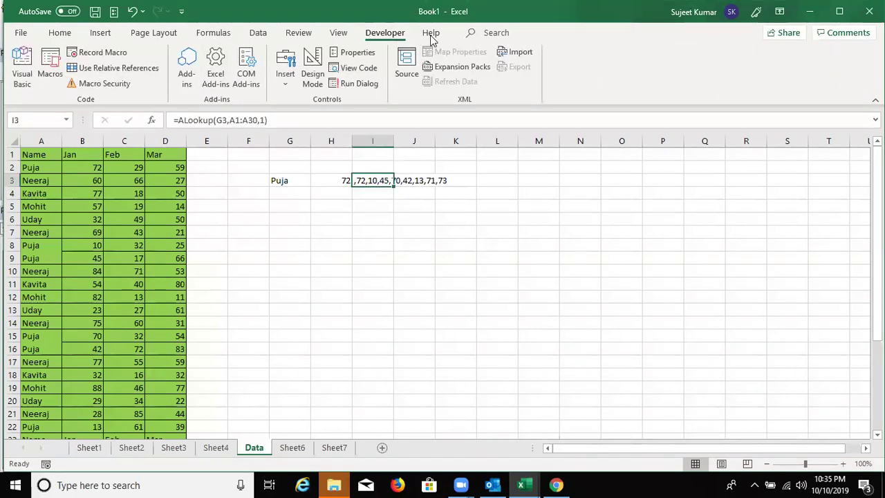
{"action": "left_click", "coordinate": [104, 83]}
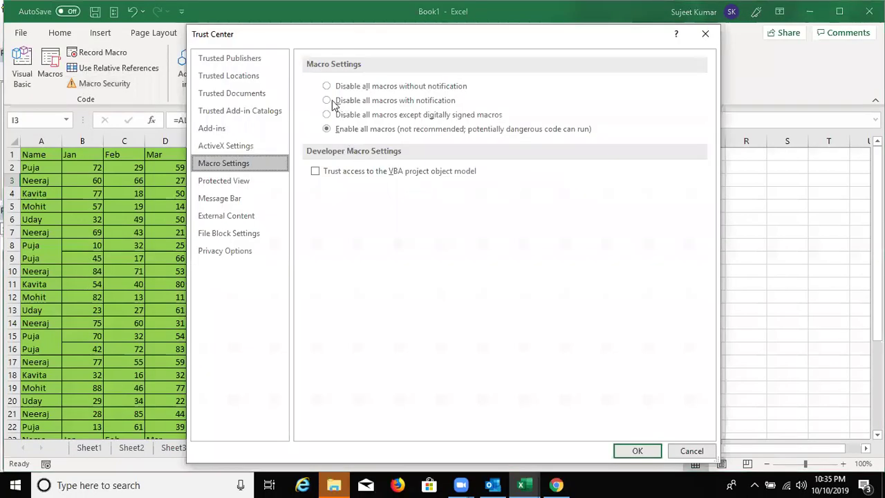
Switch Macro Settings from Disable with notification back to Enable all macros and close Trust Center
{"action": "left_click", "coordinate": [332, 106]}
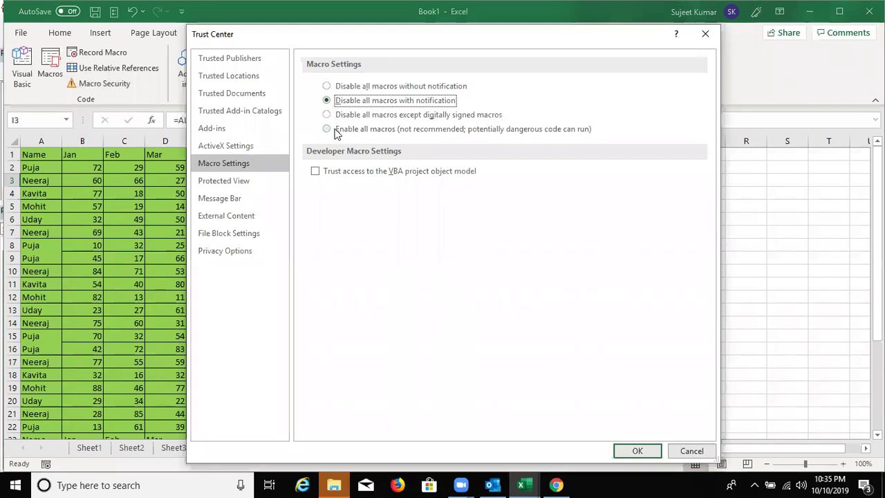
{"action": "left_click", "coordinate": [337, 133]}
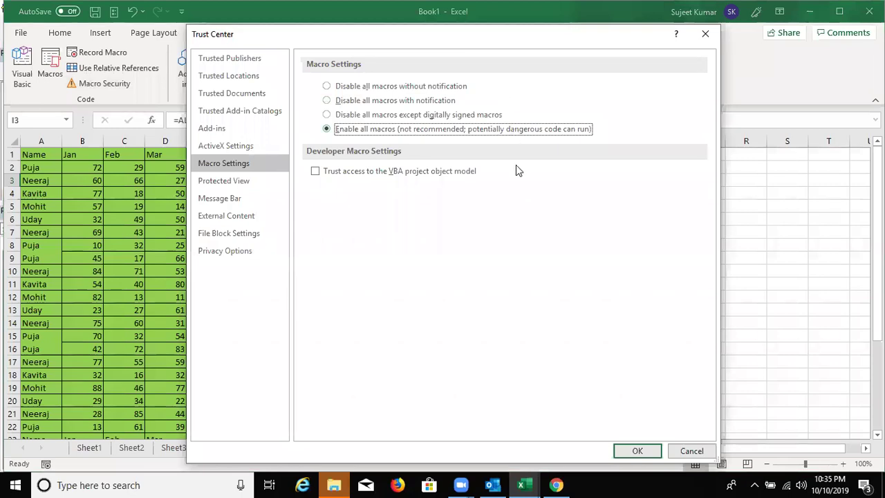
{"action": "left_click", "coordinate": [705, 33]}
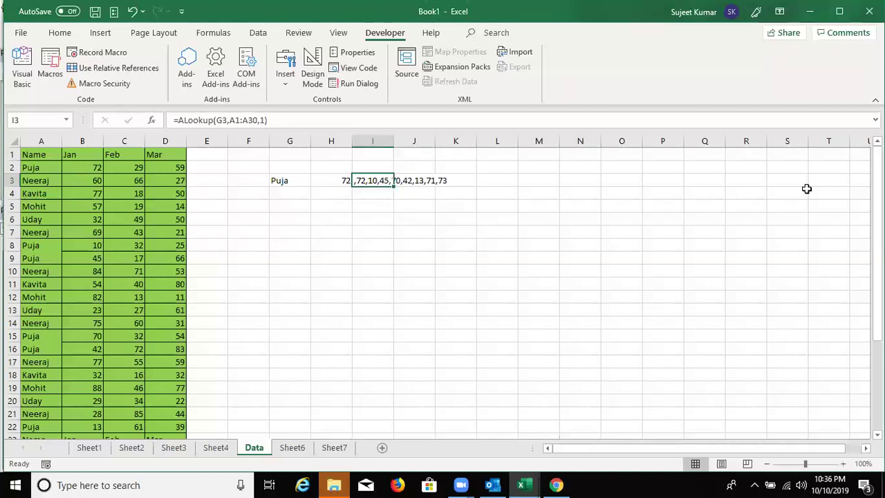
Preview the PL.xlsm attachment on the sent Gmail message, then close the preview
{"action": "left_click", "coordinate": [557, 485]}
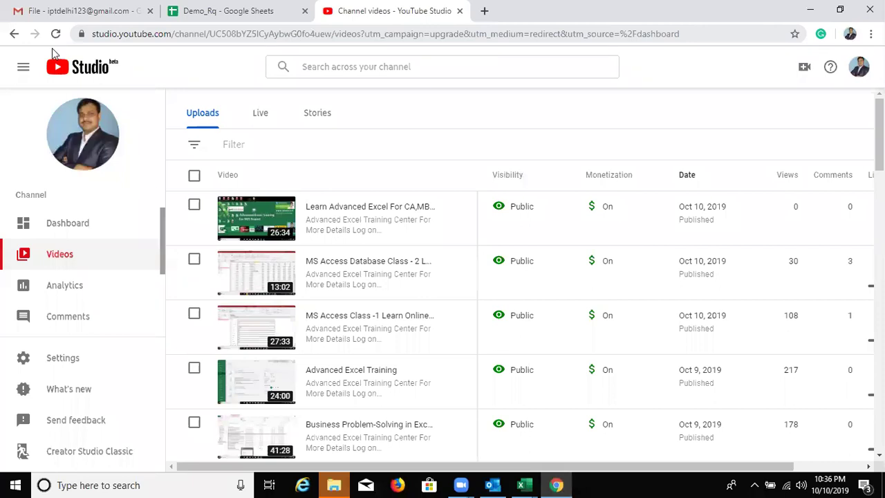
{"action": "left_click", "coordinate": [62, 10]}
{"action": "scroll", "coordinate": [354, 308], "scroll_direction": "down", "scroll_amount": 2}
{"action": "scroll", "coordinate": [354, 312], "scroll_direction": "up", "scroll_amount": 2}
{"action": "mouse_move", "coordinate": [242, 257]}
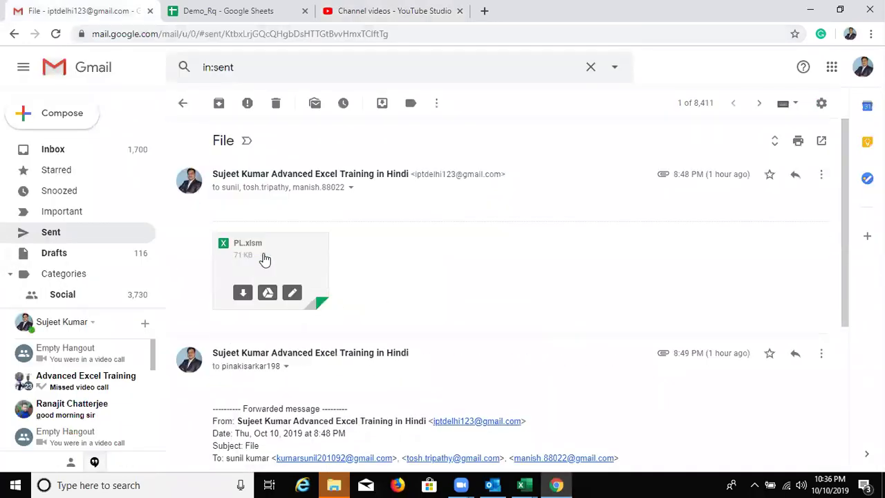
{"action": "left_click", "coordinate": [264, 258]}
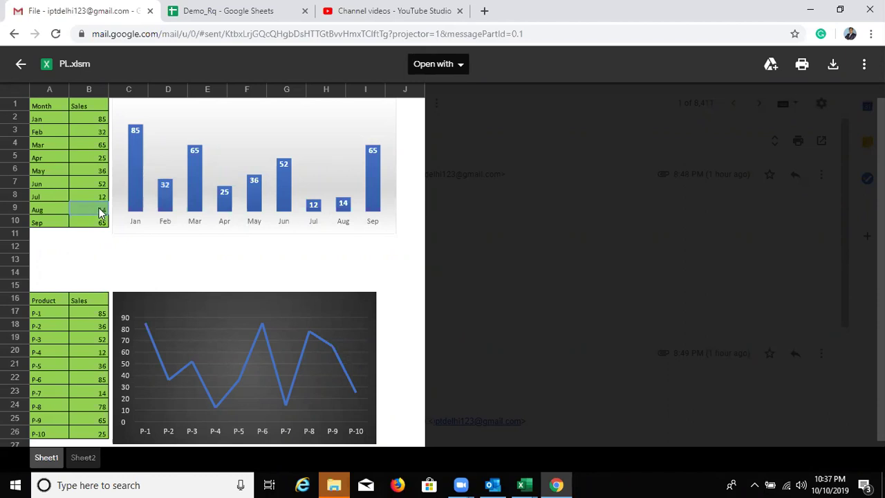
{"action": "left_click", "coordinate": [21, 64]}
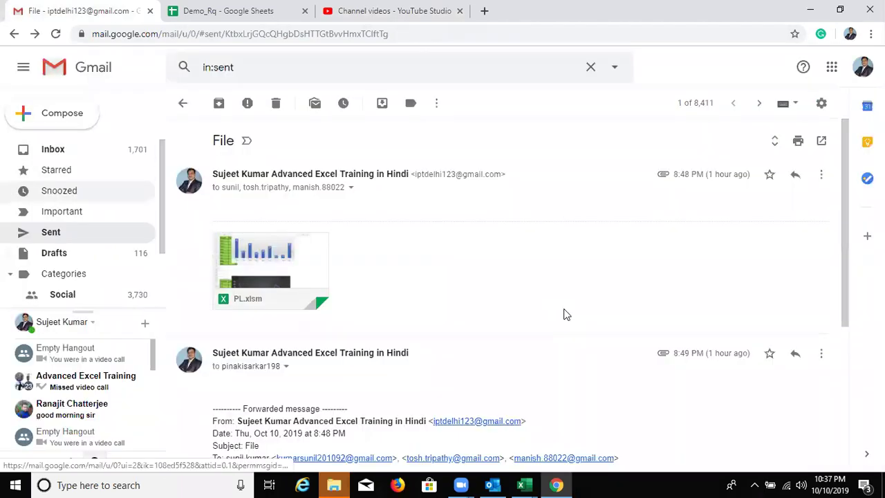
Minimise all windows to show the Windows desktop
{"action": "scroll", "coordinate": [562, 315], "scroll_direction": "down", "scroll_amount": 5}
{"action": "scroll", "coordinate": [561, 315], "scroll_direction": "up", "scroll_amount": 1}
{"action": "scroll", "coordinate": [560, 315], "scroll_direction": "up", "scroll_amount": 3}
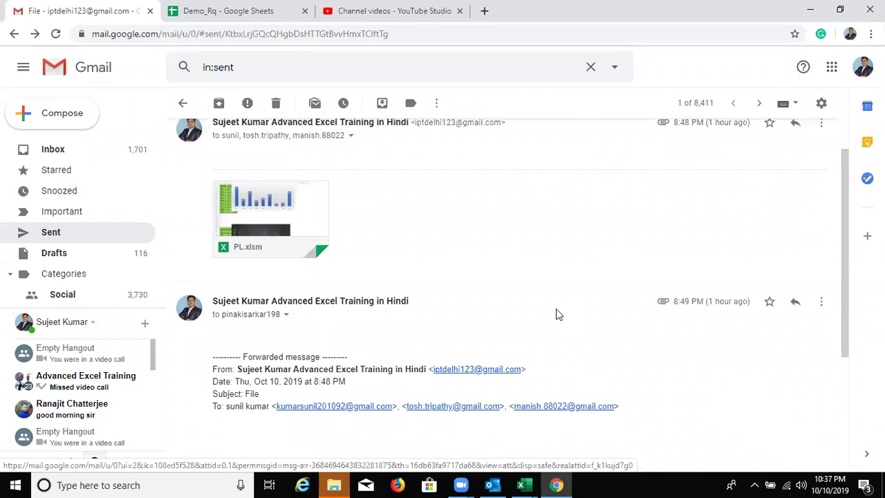
{"action": "key", "text": "super+d"}
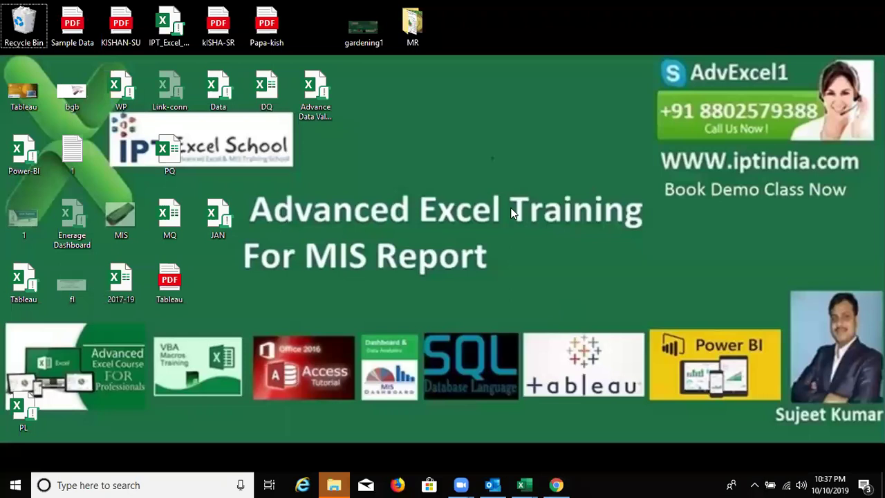
Bring Book1 back and re-commit the ALookup formula in I3
{"action": "left_click", "coordinate": [524, 484]}
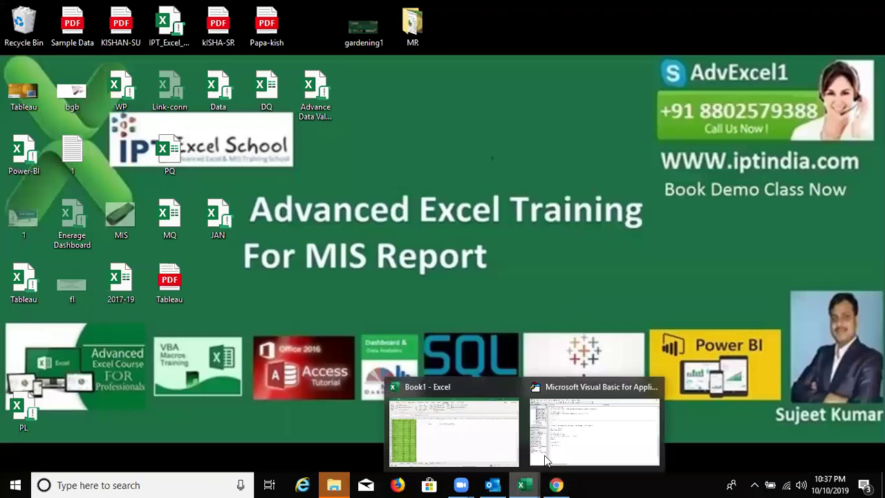
{"action": "mouse_move", "coordinate": [510, 456]}
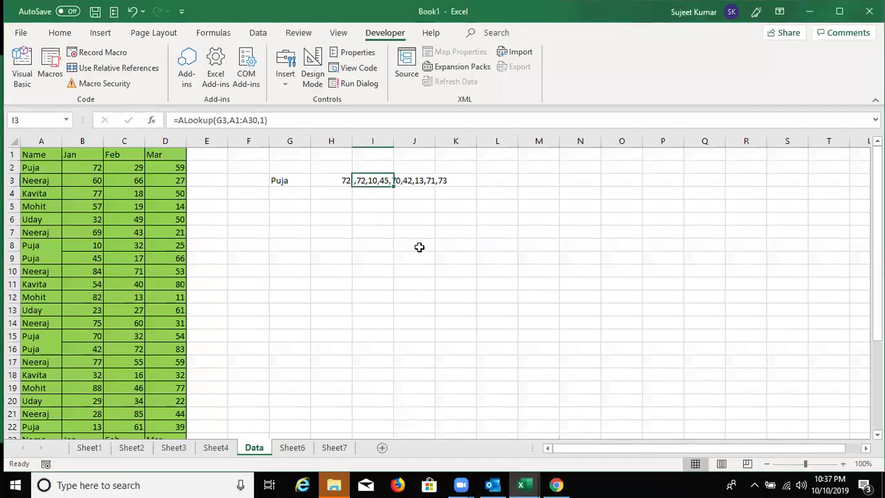
{"action": "double_click", "coordinate": [365, 180]}
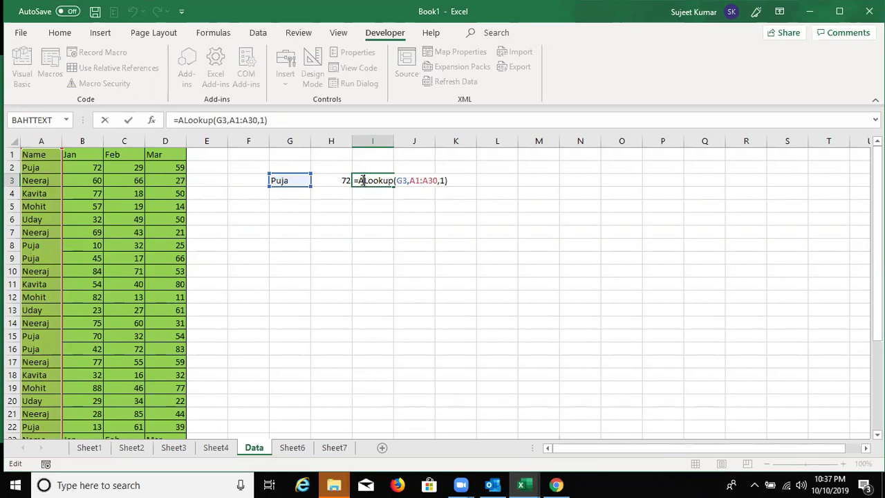
{"action": "key", "text": "ctrl+Return"}
Delete the duplicate Name/Jan/Feb/Mar header row 23 from the Data sheet
{"action": "mouse_move", "coordinate": [36, 189]}
{"action": "left_mouse_down"}
{"action": "mouse_move", "coordinate": [45, 445]}
{"action": "mouse_move", "coordinate": [44, 427]}
{"action": "left_mouse_up"}
{"action": "scroll", "coordinate": [46, 424], "scroll_direction": "up", "scroll_amount": 3}
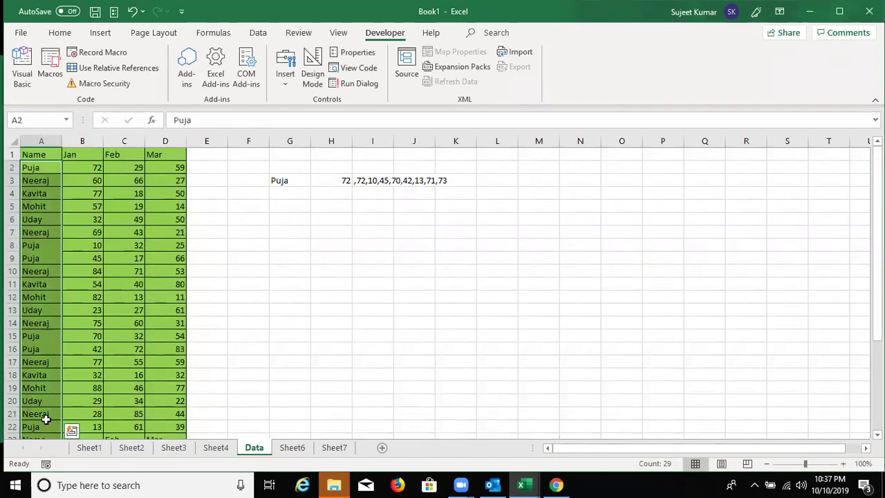
{"action": "left_click", "coordinate": [56, 349]}
{"action": "scroll", "coordinate": [56, 350], "scroll_direction": "down", "scroll_amount": 3}
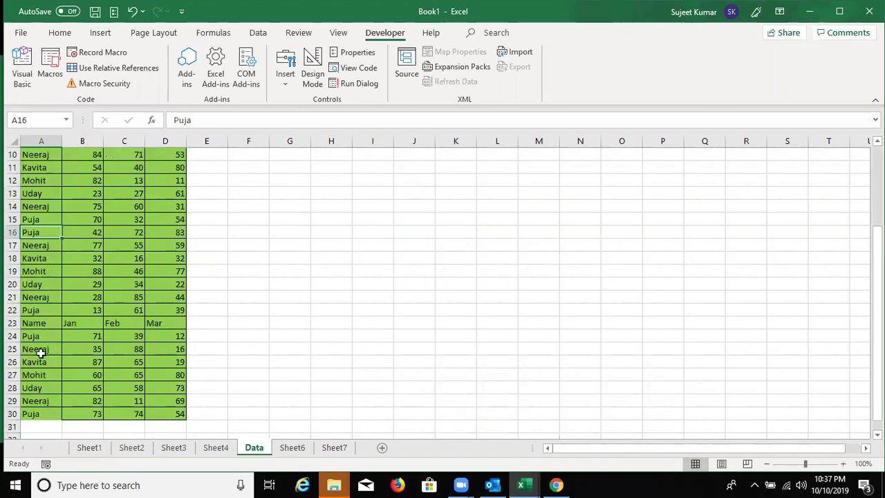
{"action": "left_click", "coordinate": [11, 323]}
{"action": "right_click", "coordinate": [11, 323]}
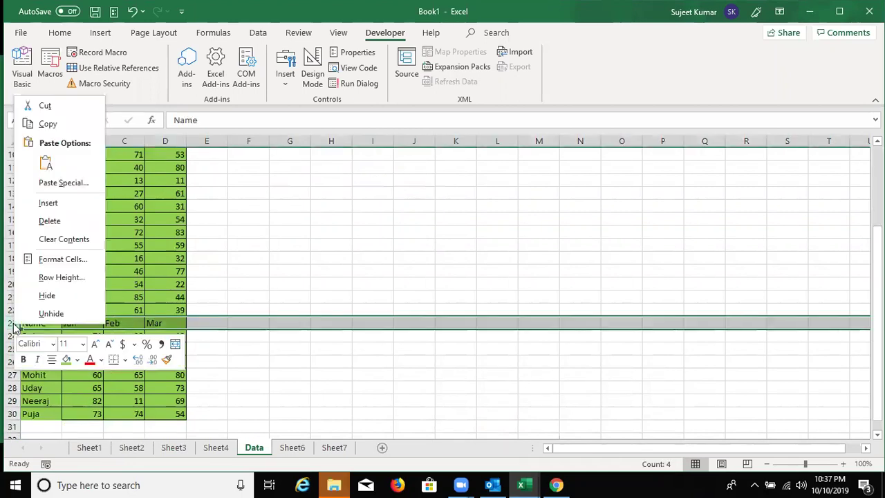
{"action": "left_click", "coordinate": [60, 220]}
{"action": "scroll", "coordinate": [130, 234], "scroll_direction": "up", "scroll_amount": 3}
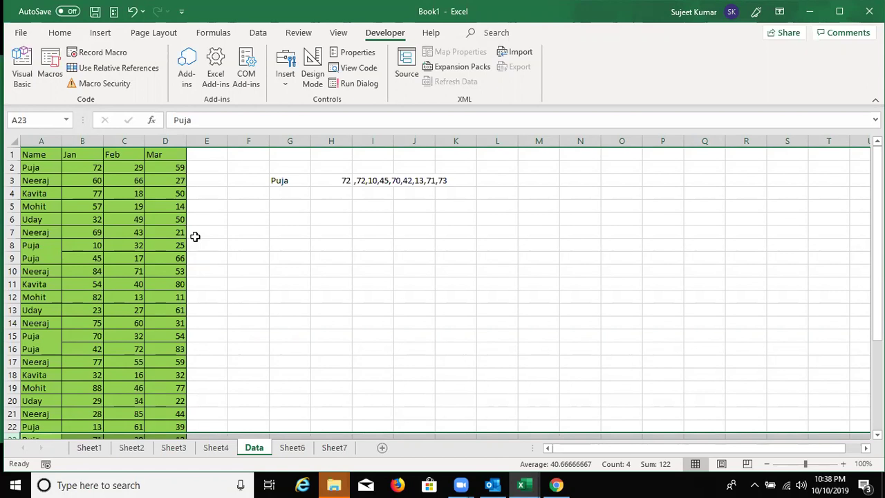
Select the Mar values in D4:D10 on Book1's Data sheet
{"action": "left_click_drag", "start_coordinate": [160, 180], "coordinate": [245, 249]}
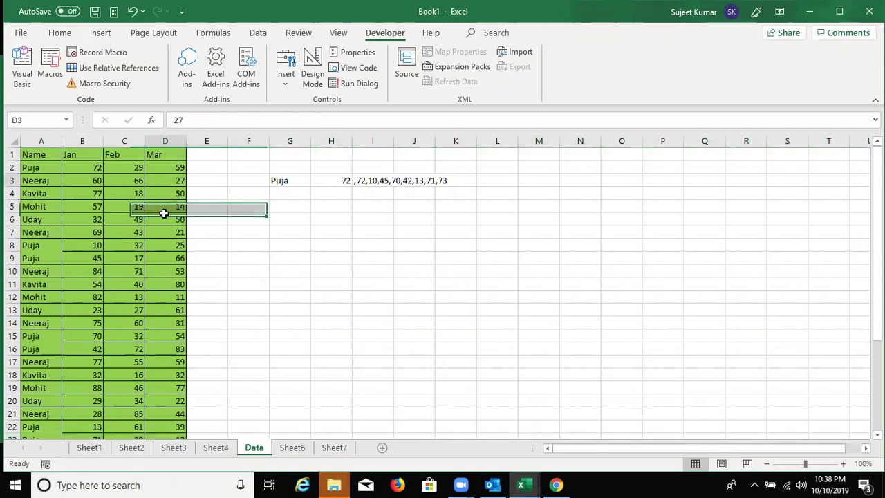
{"action": "left_click", "coordinate": [366, 194]}
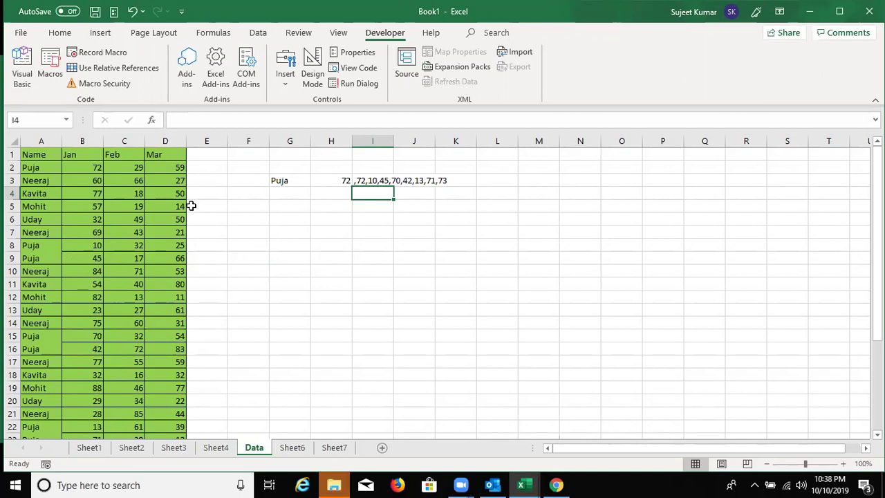
{"action": "left_click_drag", "start_coordinate": [155, 194], "coordinate": [166, 271]}
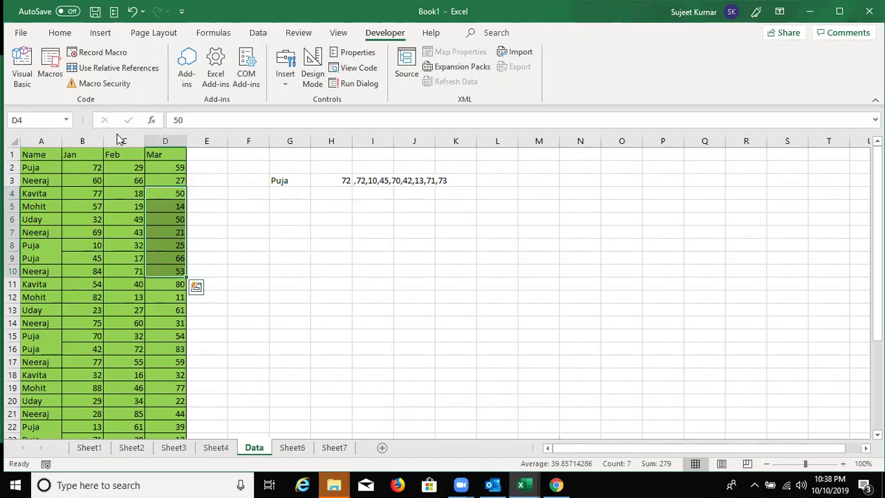
Open the IPT_Excel_School workbook from the desktop and go to its Mail sheet
{"action": "key", "text": "super+d"}
{"action": "double_click", "coordinate": [161, 42]}
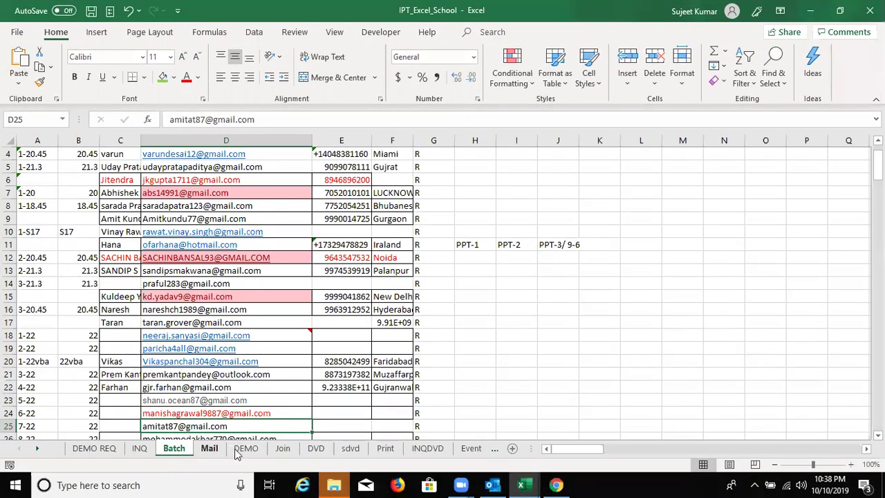
{"action": "left_click", "coordinate": [238, 451]}
{"action": "left_click", "coordinate": [209, 449]}
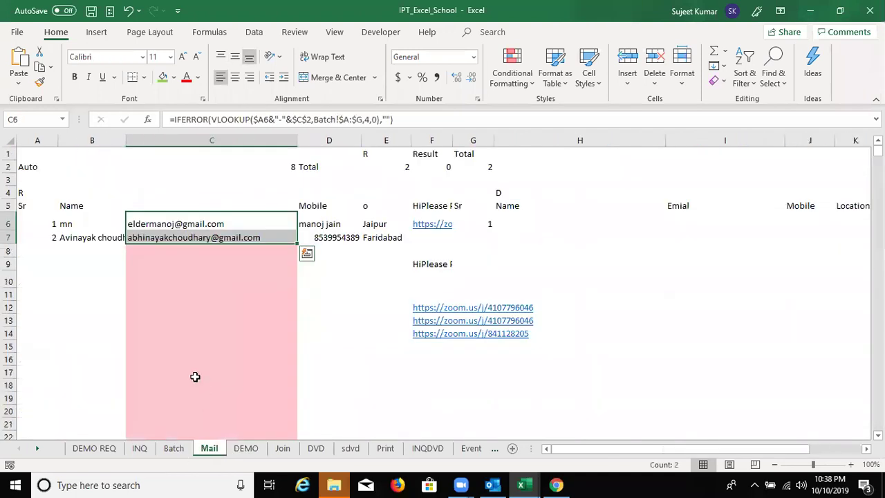
Change C2 on the Mail sheet from 8 to 21
{"action": "left_click", "coordinate": [177, 273]}
{"action": "left_click", "coordinate": [264, 167]}
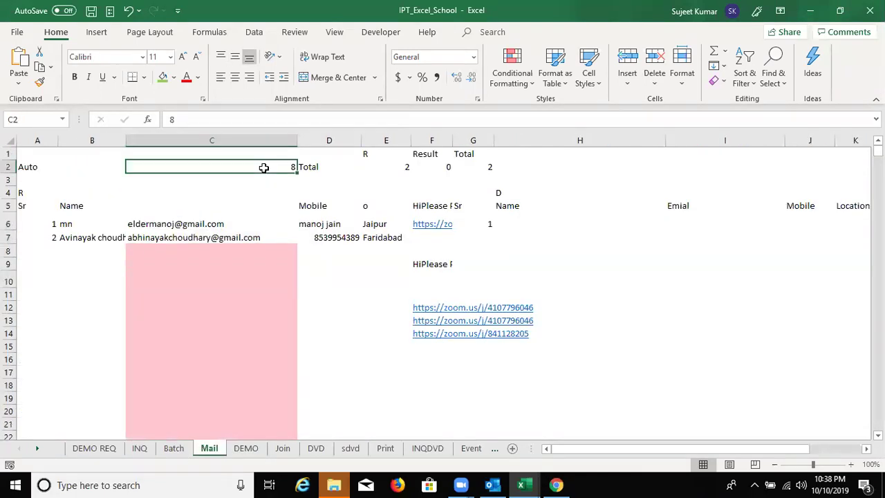
{"action": "type", "text": "21"}
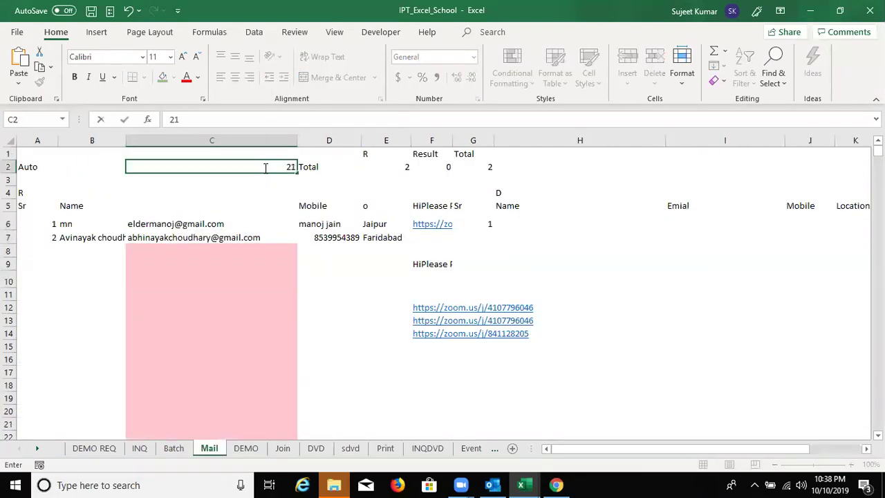
{"action": "key", "text": "Return"}
Select the seven looked-up emails in C6:C12
{"action": "left_click_drag", "start_coordinate": [221, 225], "coordinate": [213, 296]}
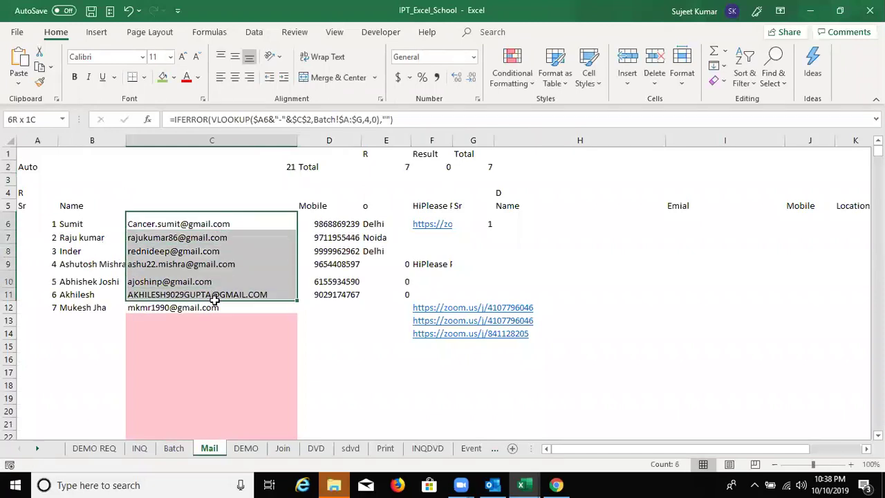
{"action": "left_click", "coordinate": [448, 222]}
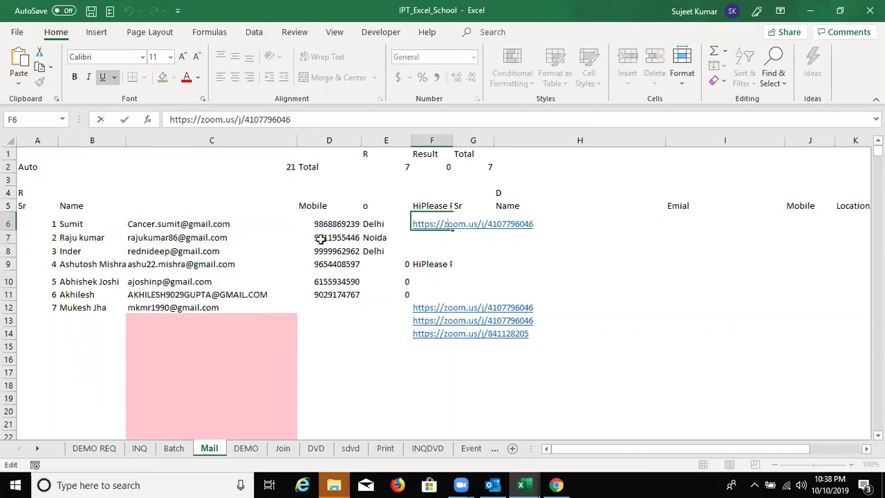
{"action": "left_click_drag", "start_coordinate": [235, 226], "coordinate": [228, 304]}
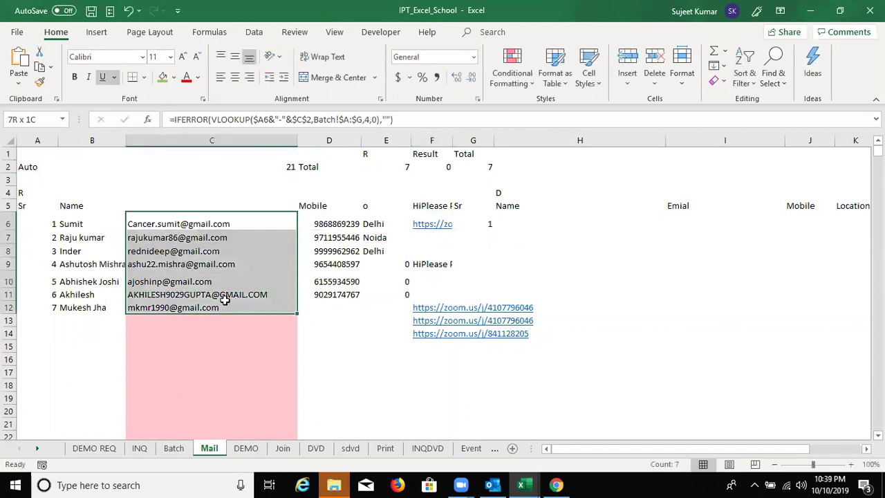
{"action": "left_click", "coordinate": [381, 32]}
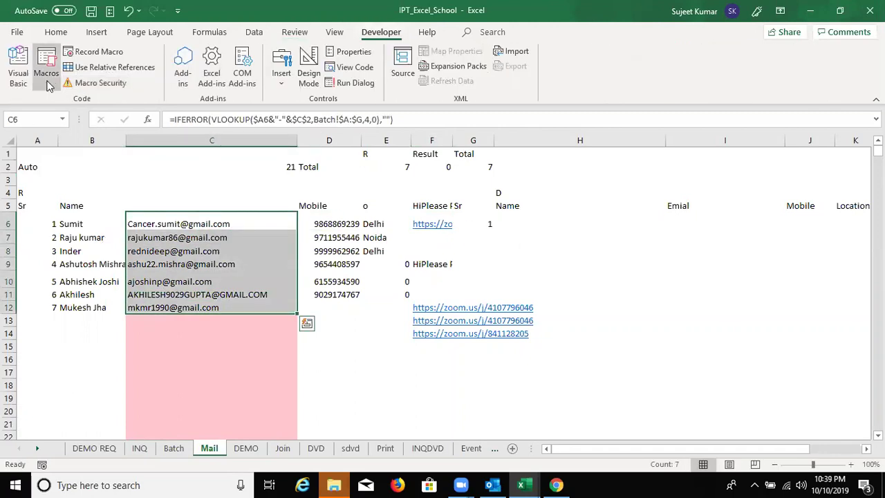
{"action": "left_click", "coordinate": [338, 212]}
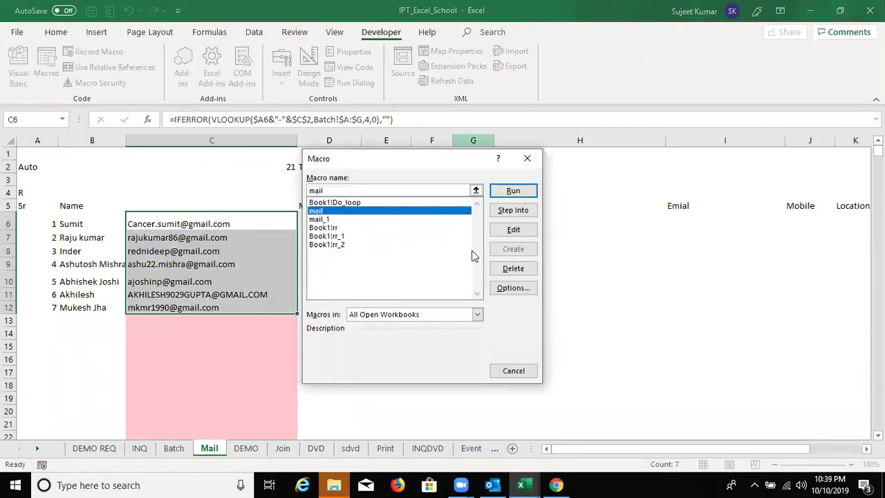
{"action": "left_click", "coordinate": [513, 288]}
{"action": "type", "text": "m"}
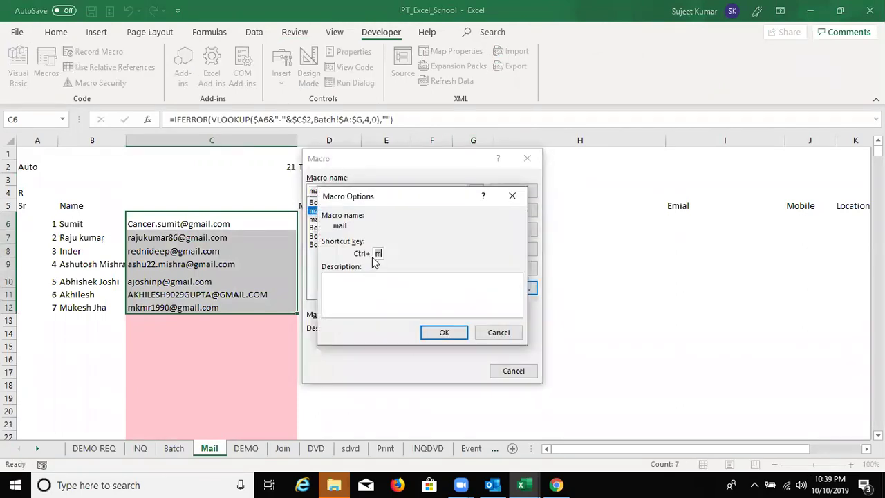
{"action": "left_click_drag", "start_coordinate": [422, 201], "coordinate": [616, 163]}
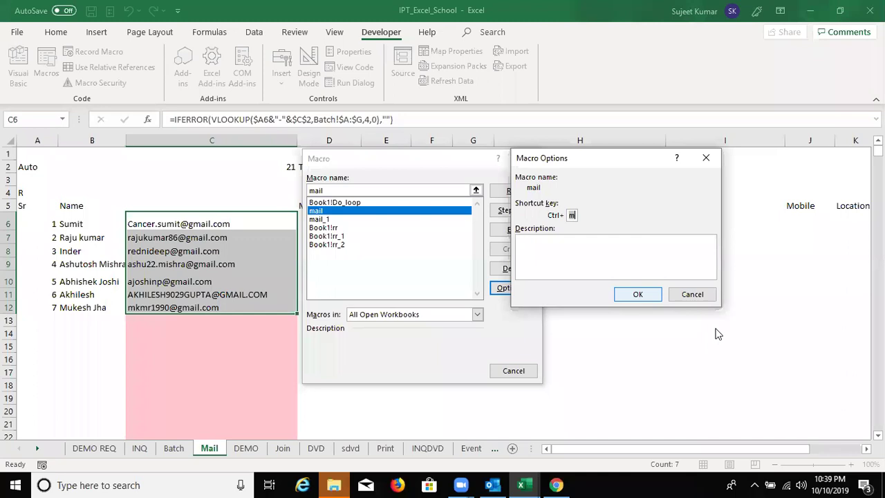
{"action": "left_click", "coordinate": [698, 301]}
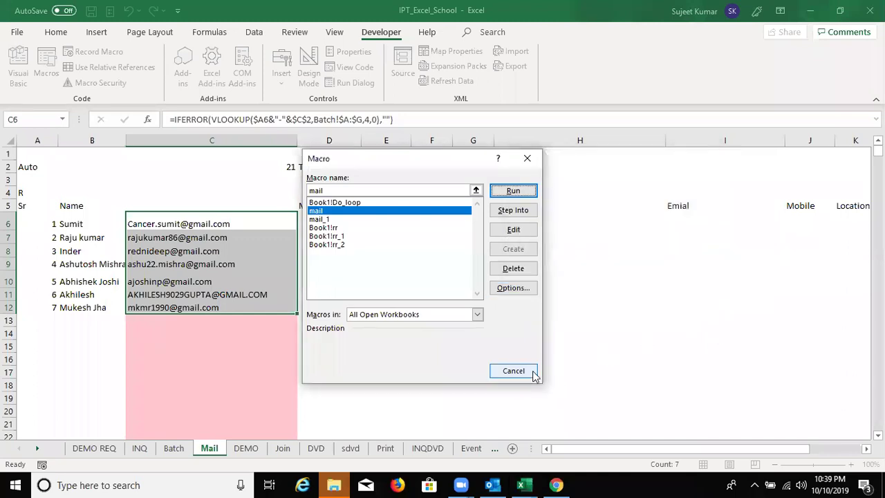
{"action": "left_click", "coordinate": [531, 373]}
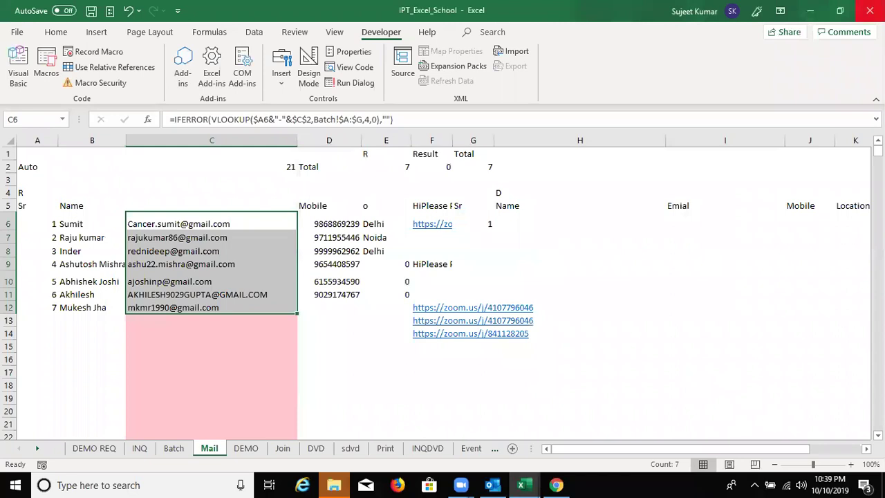
Close IPT_Excel_School without saving, check I3 in Book1, and bring Chrome forward
{"action": "left_click", "coordinate": [870, 11]}
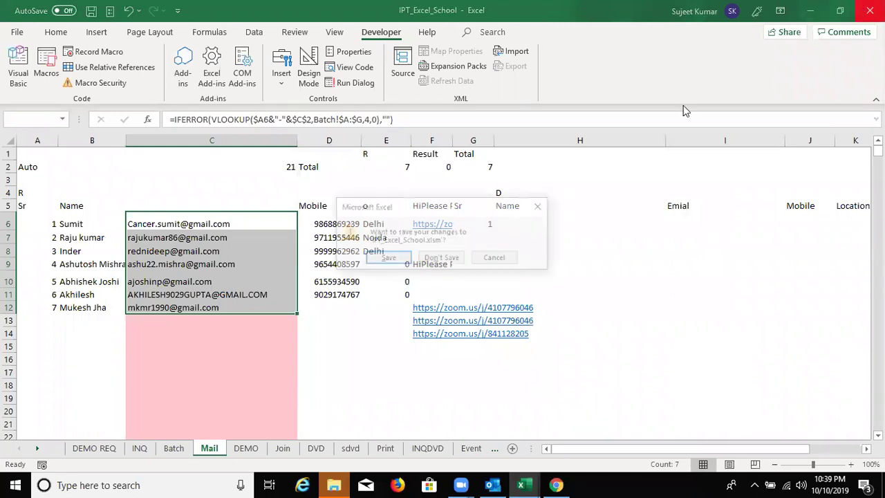
{"action": "left_click", "coordinate": [448, 258]}
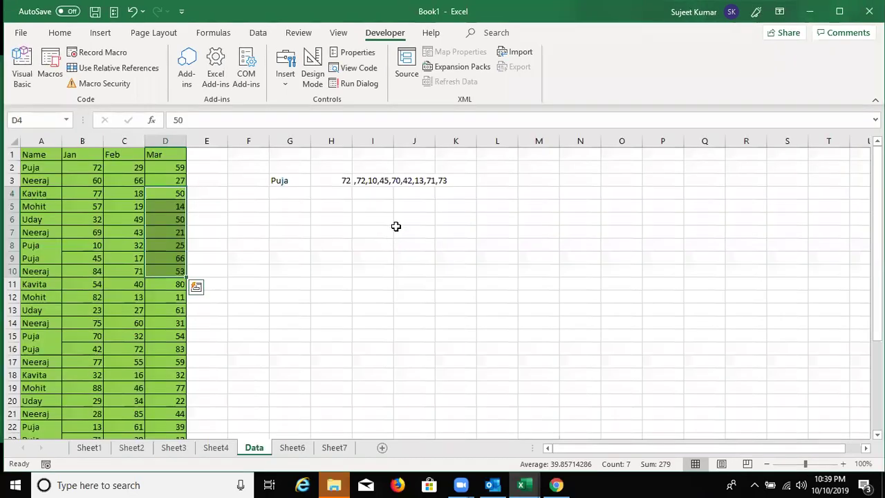
{"action": "left_click", "coordinate": [377, 183]}
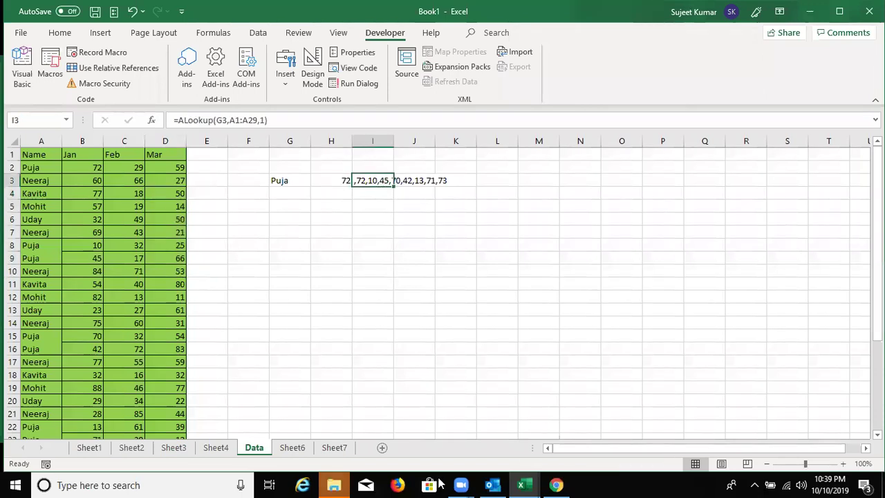
{"action": "left_click", "coordinate": [548, 484]}
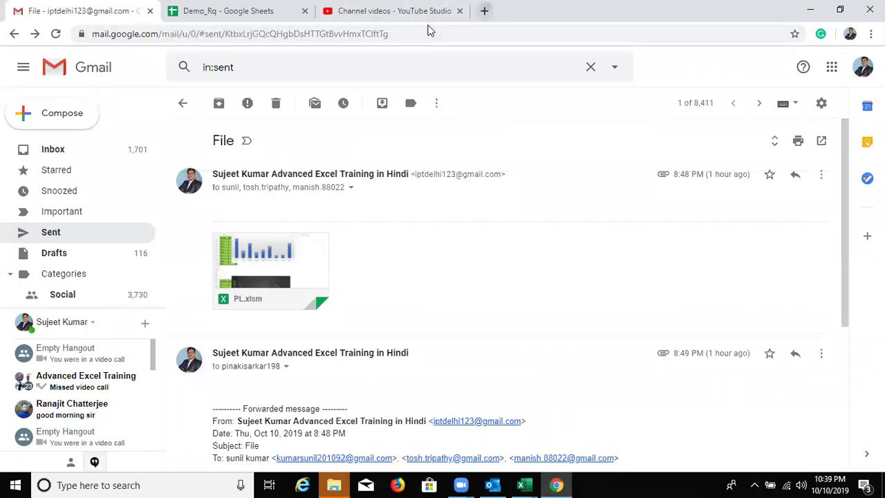
Open google.com in a new tab and search for 'ads post site list'
{"action": "key", "text": "ctrl+t"}
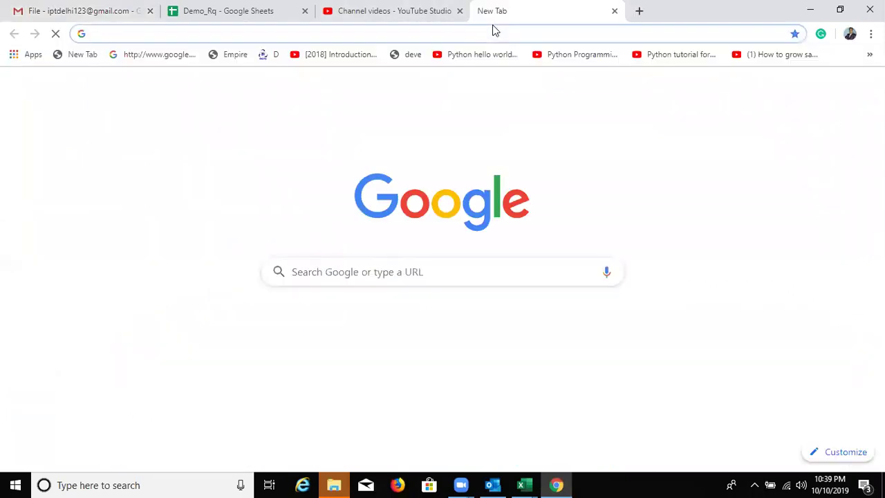
{"action": "type", "text": "go"}
{"action": "key", "text": "End"}
{"action": "key", "text": "Return"}
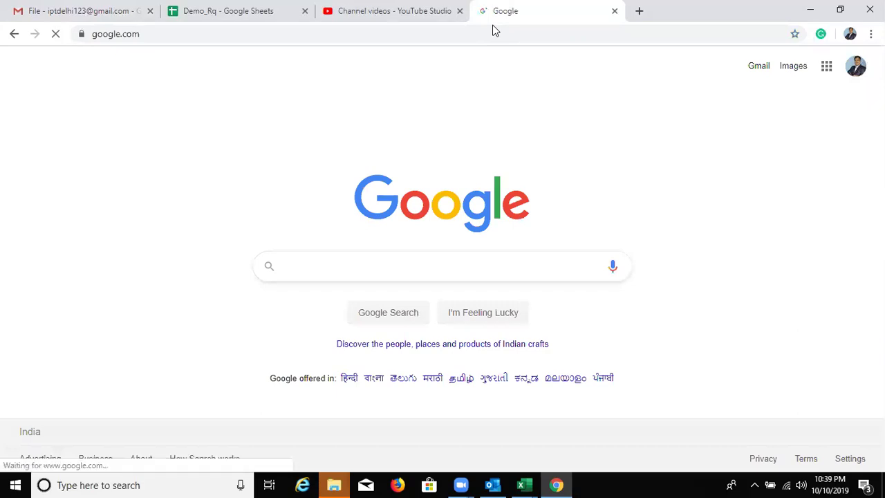
{"action": "type", "text": "g"}
{"action": "key", "text": "BackSpace"}
{"action": "type", "text": "vb"}
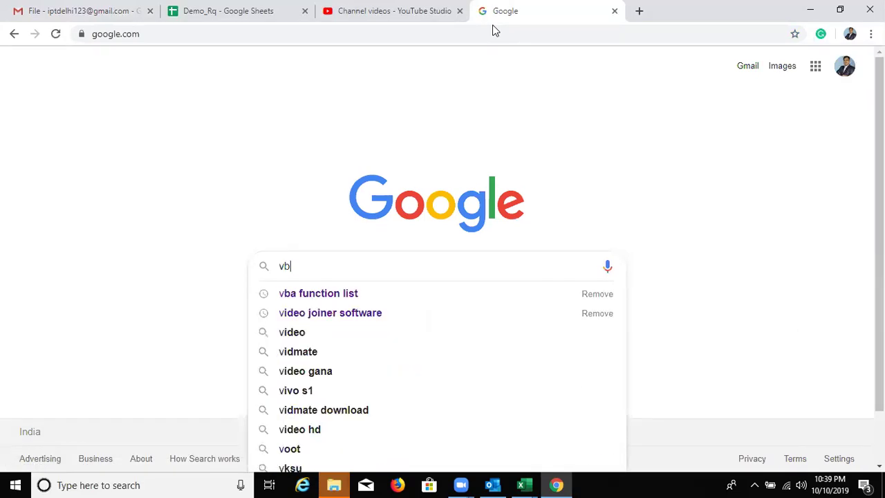
{"action": "type", "text": "a"}
{"action": "key", "text": "BackSpace"}
{"action": "key", "text": "BackSpace"}
{"action": "key", "text": "BackSpace"}
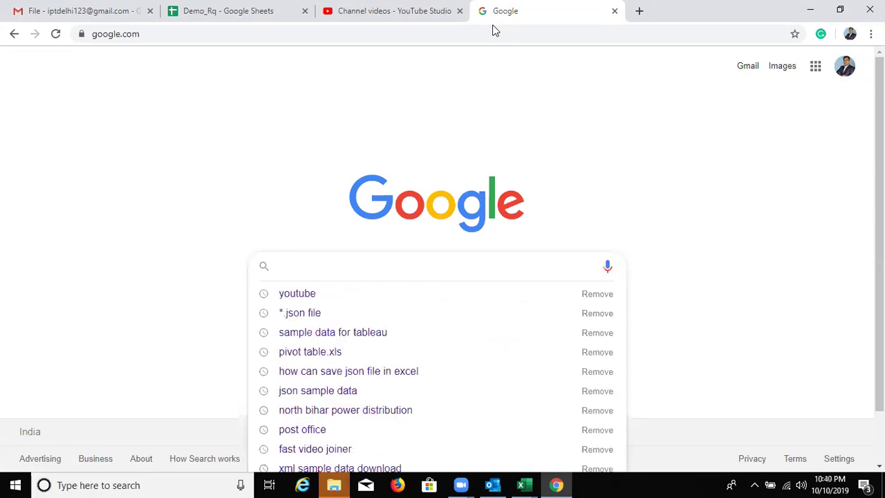
{"action": "type", "text": "we"}
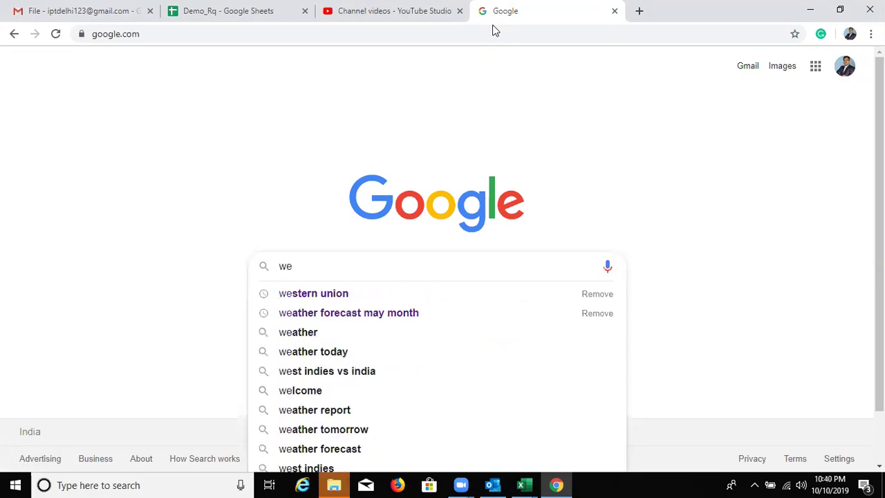
{"action": "key", "text": "BackSpace"}
{"action": "key", "text": "BackSpace"}
{"action": "type", "text": "ads"}
{"action": "key", "text": "Down"}
{"action": "key", "text": "Return"}
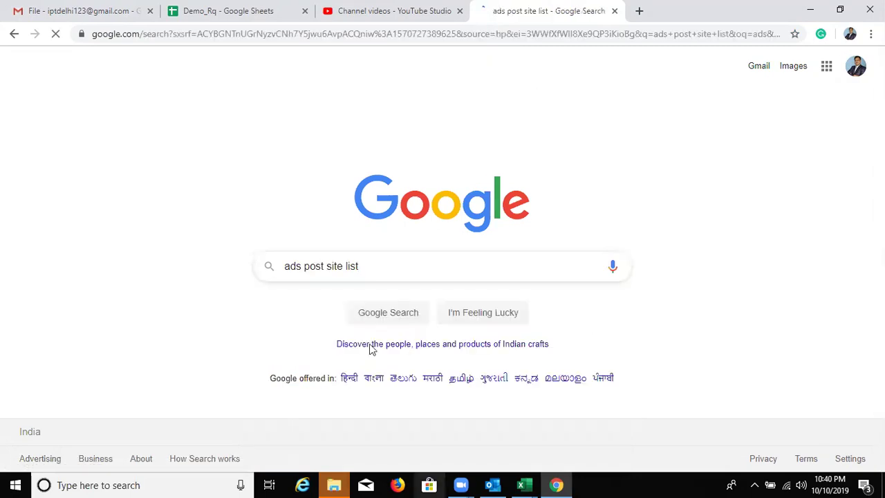
Open the discussdesk list of 100 free classified sites and copy its table
{"action": "scroll", "coordinate": [256, 291], "scroll_direction": "down", "scroll_amount": 4}
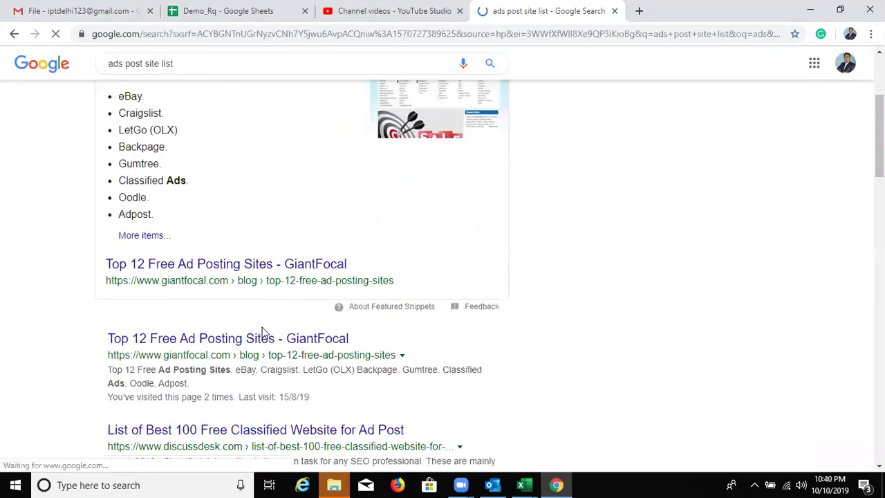
{"action": "scroll", "coordinate": [273, 346], "scroll_direction": "down", "scroll_amount": 3}
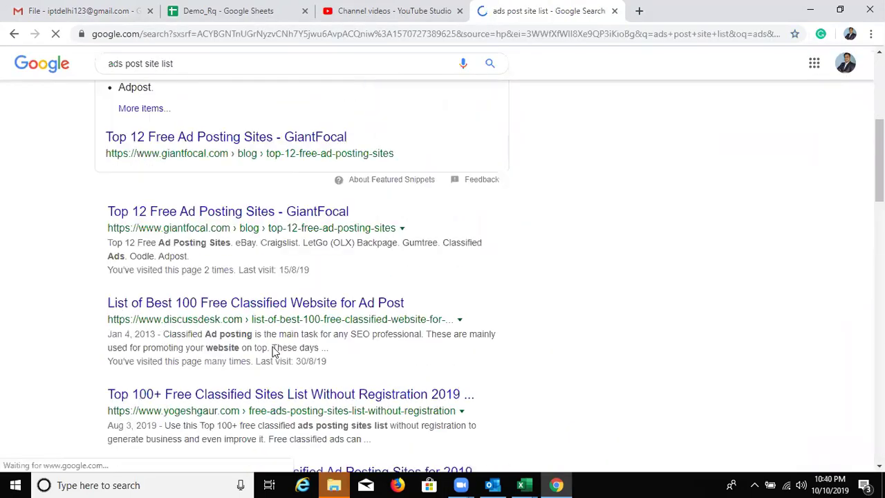
{"action": "left_click", "coordinate": [210, 316]}
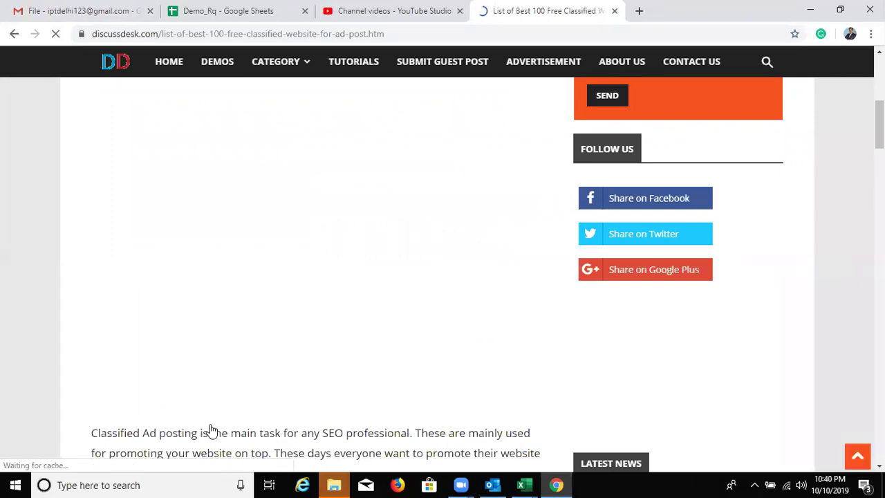
{"action": "scroll", "coordinate": [212, 429], "scroll_direction": "down", "scroll_amount": 4}
{"action": "scroll", "coordinate": [192, 395], "scroll_direction": "down", "scroll_amount": 2}
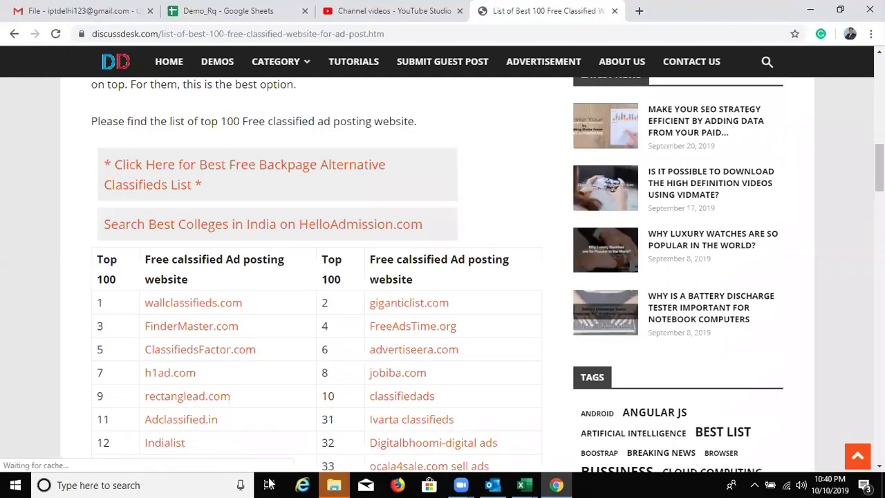
{"action": "left_click_drag", "start_coordinate": [97, 256], "coordinate": [341, 439]}
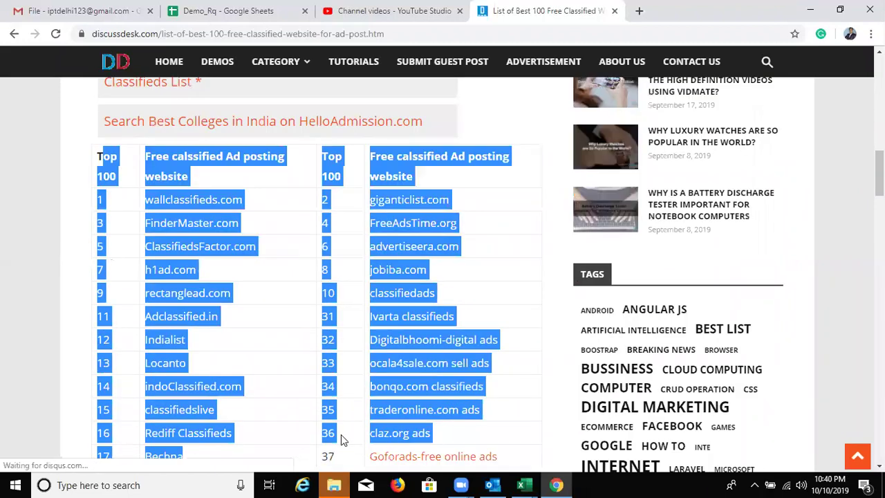
{"action": "scroll", "coordinate": [341, 440], "scroll_direction": "down", "scroll_amount": 3}
{"action": "left_click_drag", "start_coordinate": [341, 439], "coordinate": [309, 435]}
{"action": "key", "text": "Escape"}
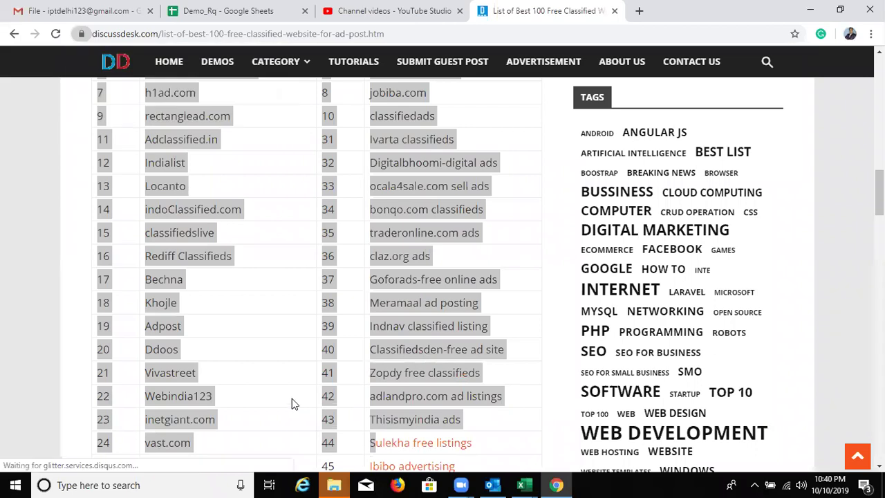
{"action": "key", "text": "ctrl+c"}
{"action": "key", "text": "alt+Tab"}
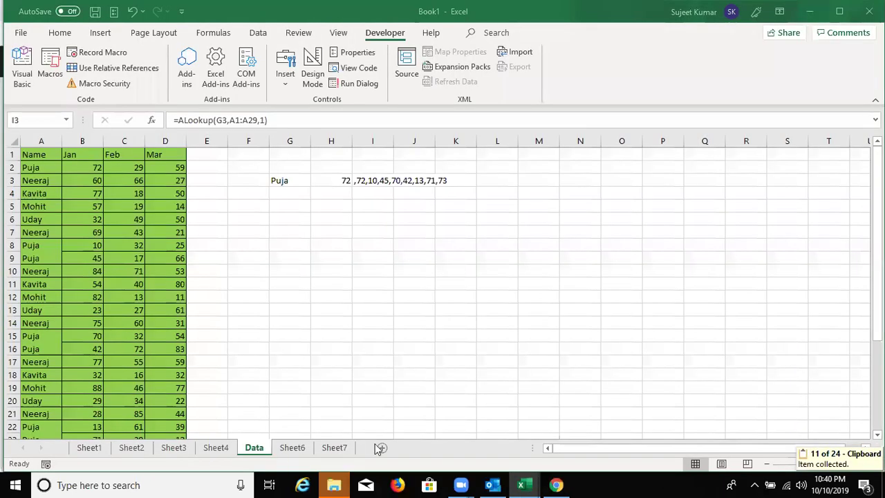
Paste the copied classified sites table into a new sheet and remove a numbering column
{"action": "left_click", "coordinate": [381, 447]}
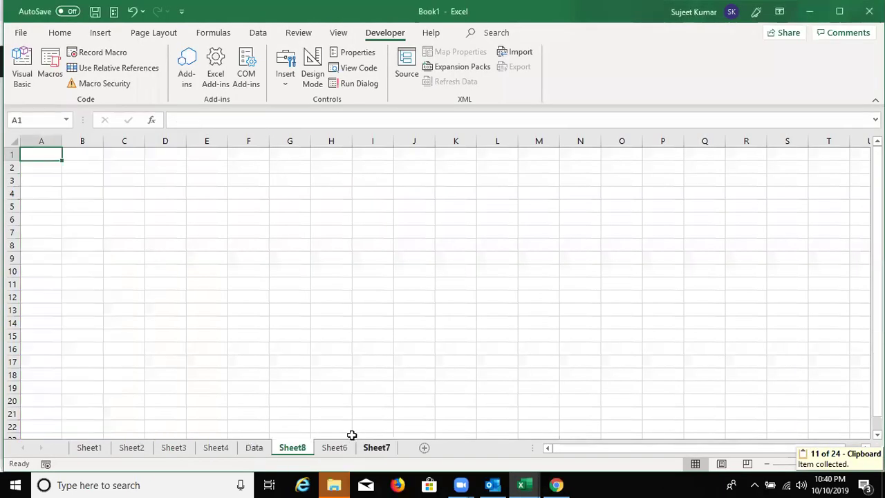
{"action": "key", "text": "ctrl+v"}
{"action": "left_click", "coordinate": [290, 193]}
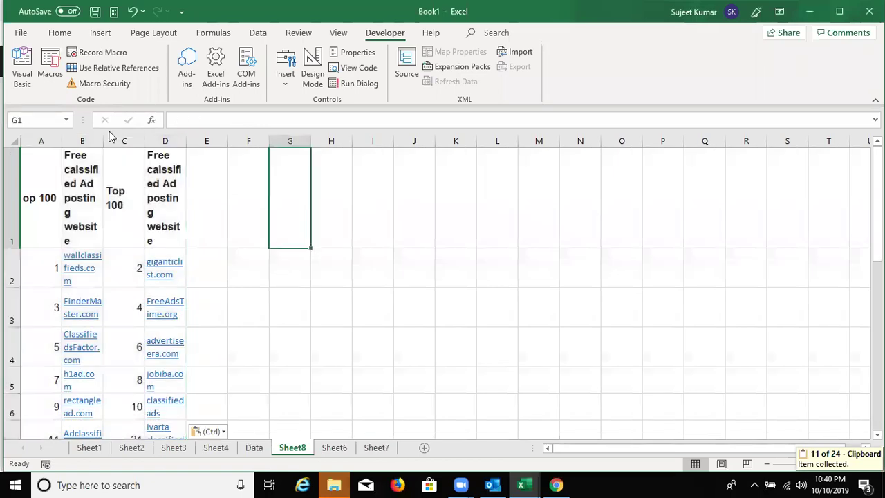
{"action": "left_click", "coordinate": [108, 136]}
{"action": "key", "text": "ctrl+minus"}
Copy the second list of site names and paste it below the first, starting at C21
{"action": "key", "text": "Down"}
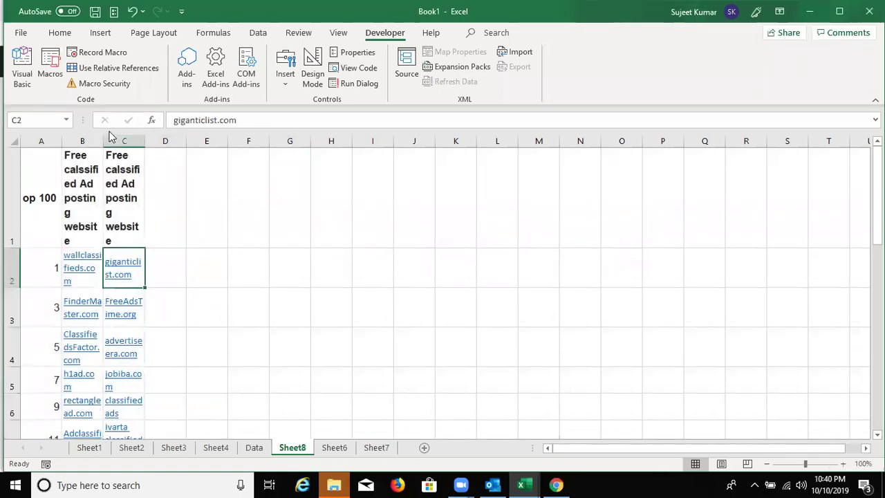
{"action": "key", "text": "ctrl+shift+Down"}
{"action": "key", "text": "ctrl+c"}
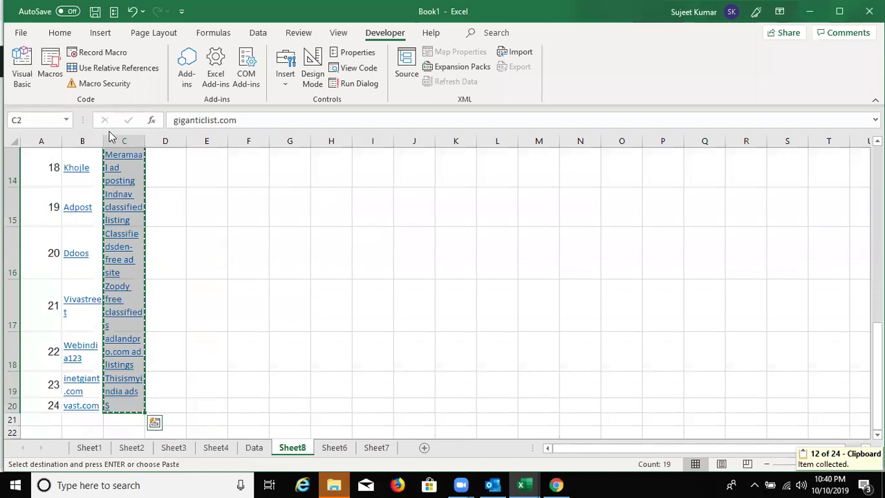
{"action": "key", "text": "ctrl+q"}
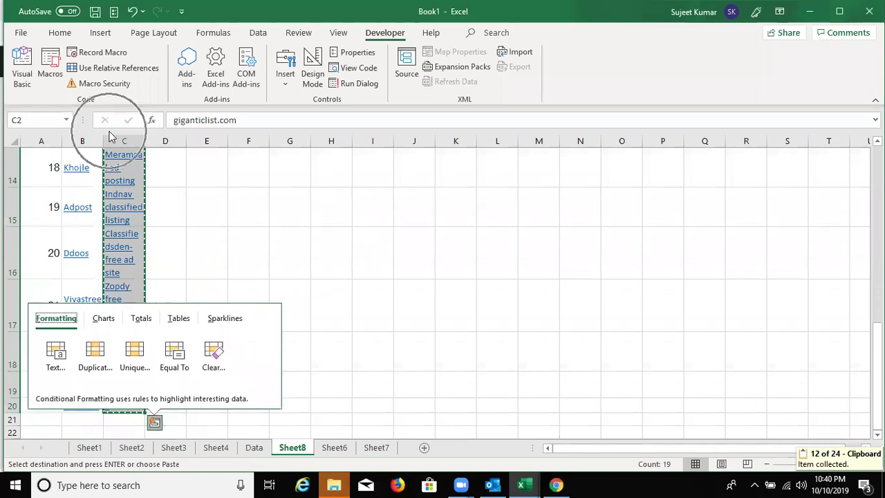
{"action": "left_click", "coordinate": [108, 136]}
{"action": "key", "text": "ctrl+Down"}
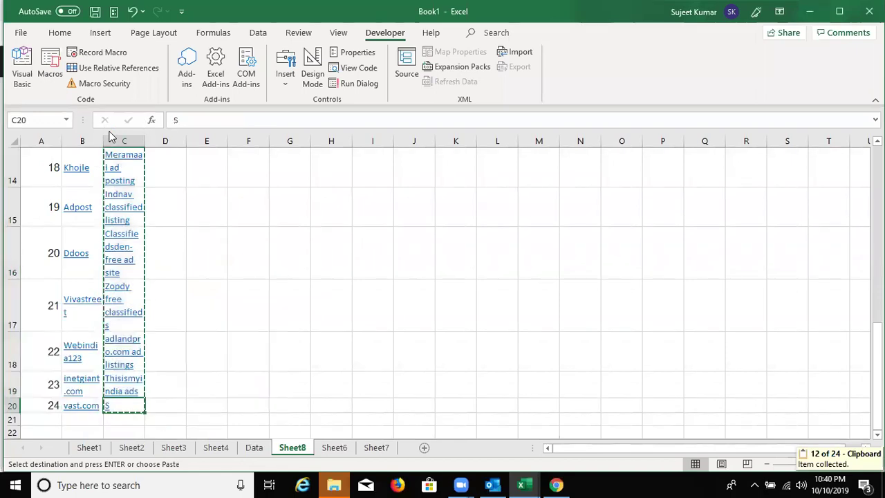
{"action": "key", "text": "Down"}
{"action": "key", "text": "ctrl+v"}
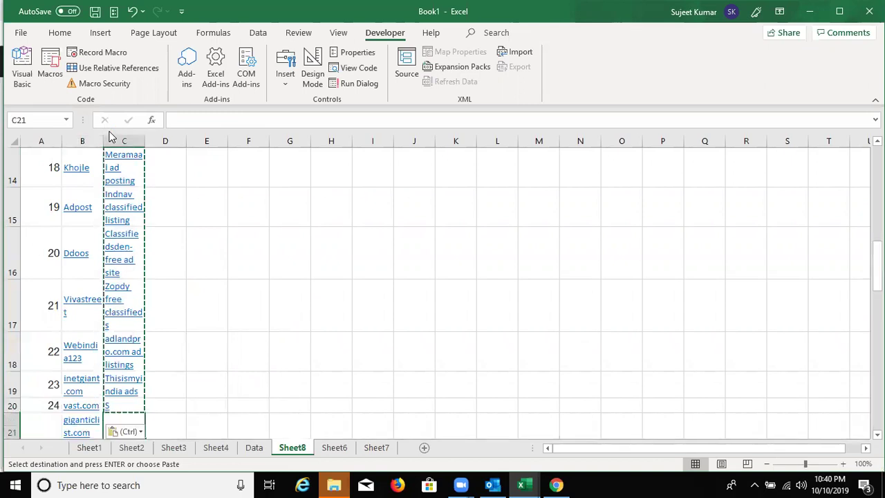
Clear column C, delete the numbers column so links sit in column A, and select the list
{"action": "left_click", "coordinate": [109, 137]}
{"action": "key", "text": "Delete"}
{"action": "key", "text": "Left"}
{"action": "key", "text": "Left"}
{"action": "key", "text": "ctrl+space"}
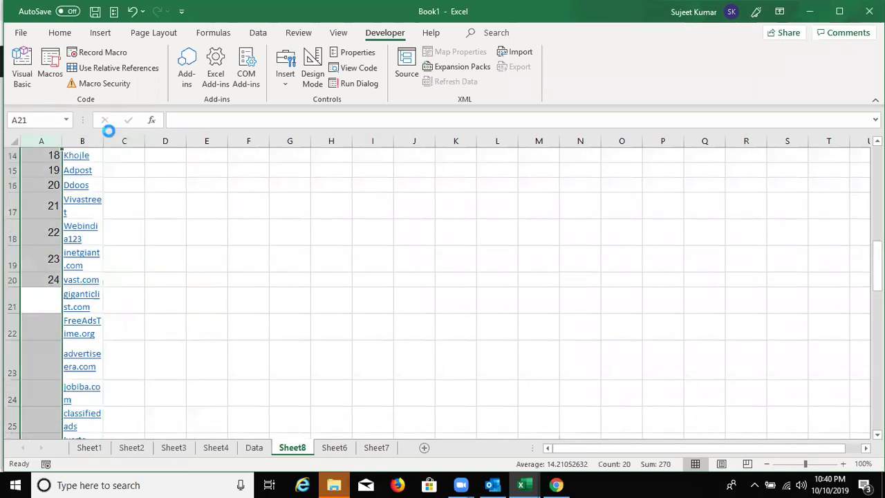
{"action": "key", "text": "ctrl+minus"}
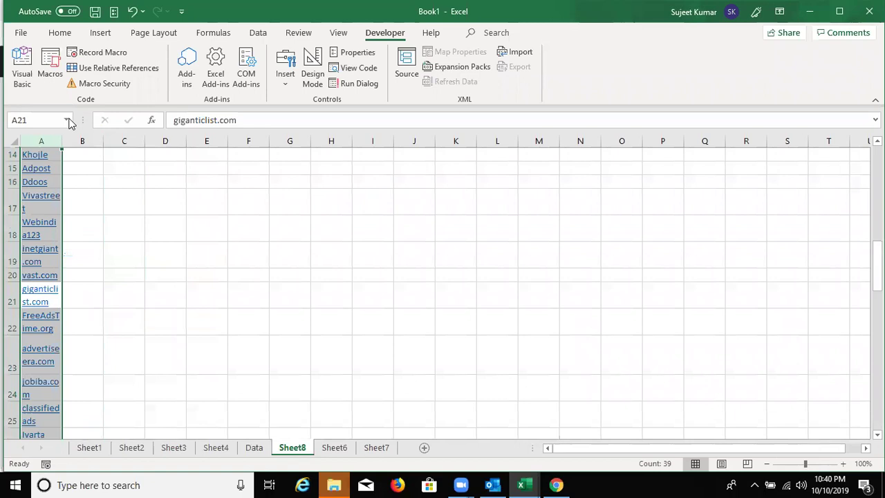
{"action": "key", "text": "ctrl+Home"}
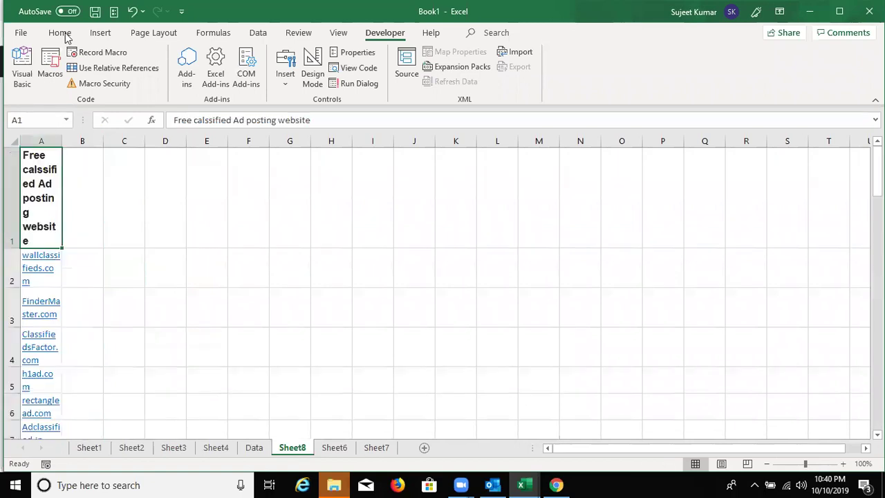
{"action": "key", "text": "ctrl+shift+Down"}
Turn off Wrap Text on column A and AutoFit its width
{"action": "scroll", "coordinate": [320, 62], "scroll_direction": "up", "scroll_amount": 2}
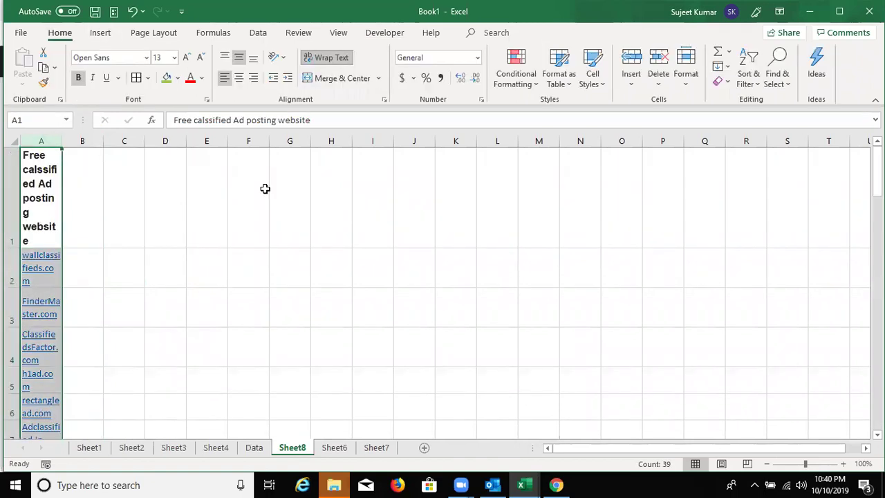
{"action": "key", "text": "alt+h"}
{"action": "key", "text": "w"}
{"action": "left_click", "coordinate": [165, 196]}
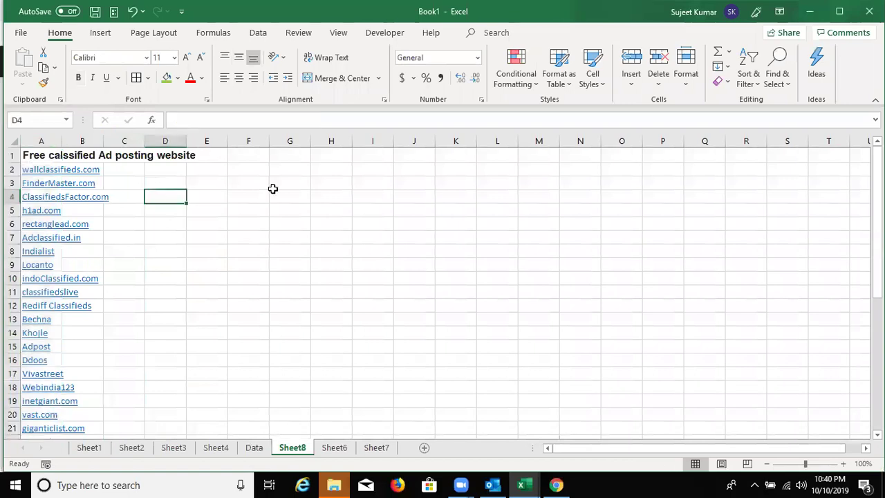
{"action": "key", "text": "alt+h"}
{"action": "key", "text": "o"}
{"action": "key", "text": "i"}
Open the Edit Hyperlink dialog for the wallclassifieds.com link in A2
{"action": "scroll", "coordinate": [356, 218], "scroll_direction": "down", "scroll_amount": 8}
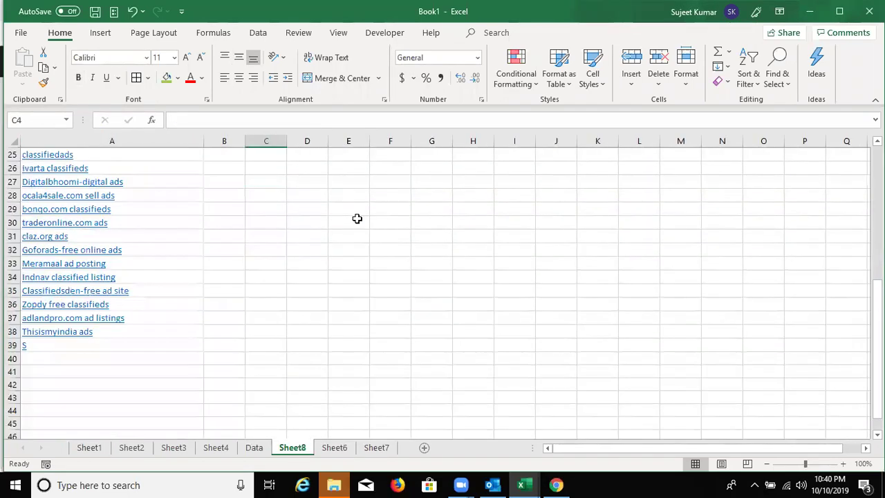
{"action": "scroll", "coordinate": [357, 219], "scroll_direction": "up", "scroll_amount": 3}
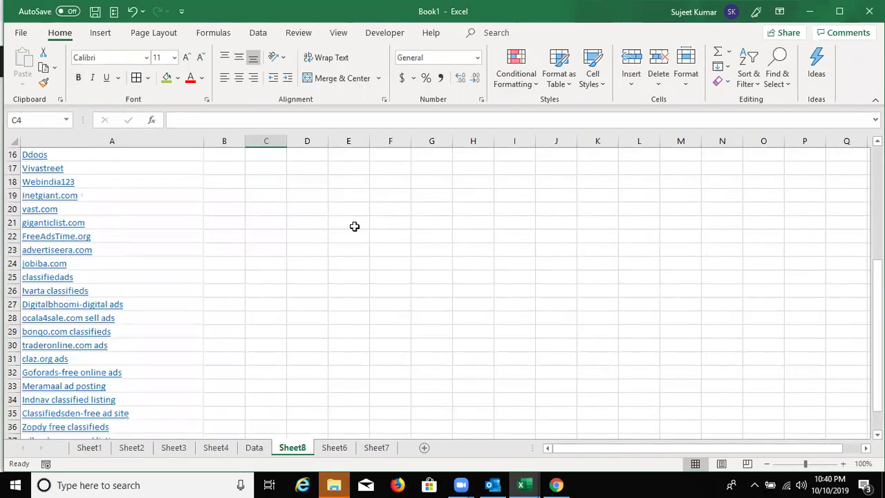
{"action": "scroll", "coordinate": [354, 225], "scroll_direction": "up", "scroll_amount": 4}
{"action": "scroll", "coordinate": [353, 228], "scroll_direction": "up", "scroll_amount": 1}
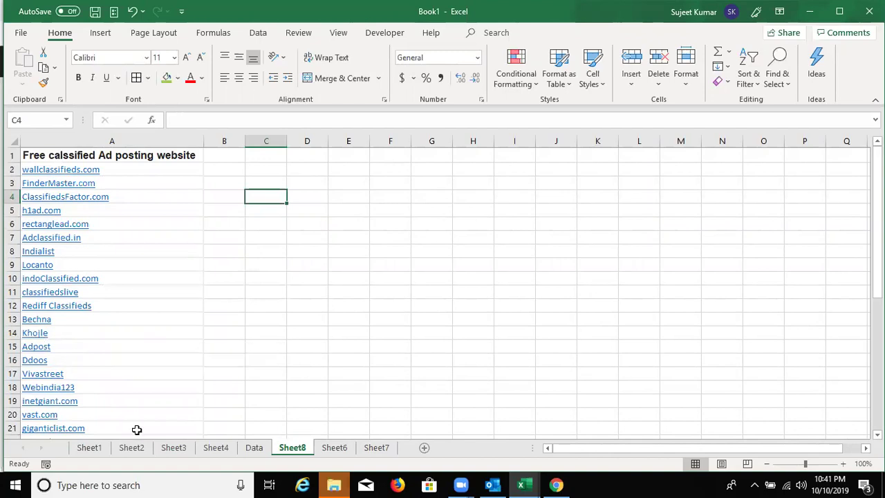
{"action": "scroll", "coordinate": [137, 430], "scroll_direction": "down", "scroll_amount": 4}
{"action": "scroll", "coordinate": [137, 430], "scroll_direction": "up", "scroll_amount": 3}
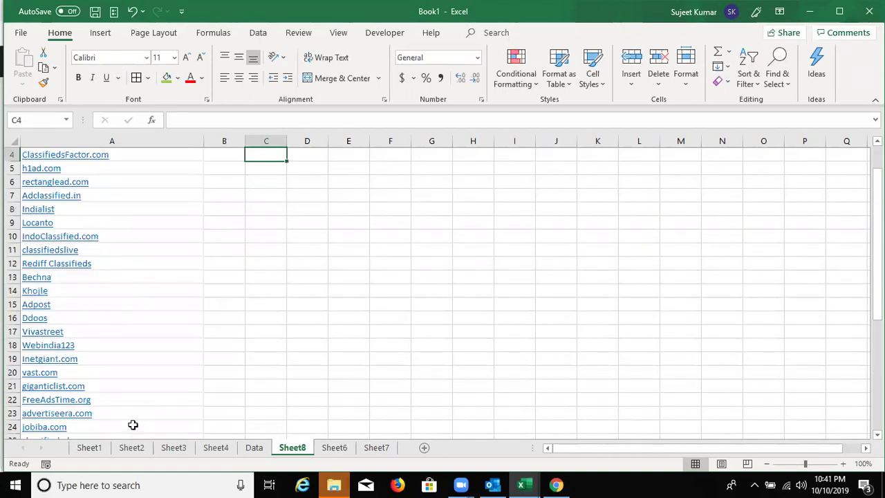
{"action": "scroll", "coordinate": [137, 430], "scroll_direction": "up", "scroll_amount": 1}
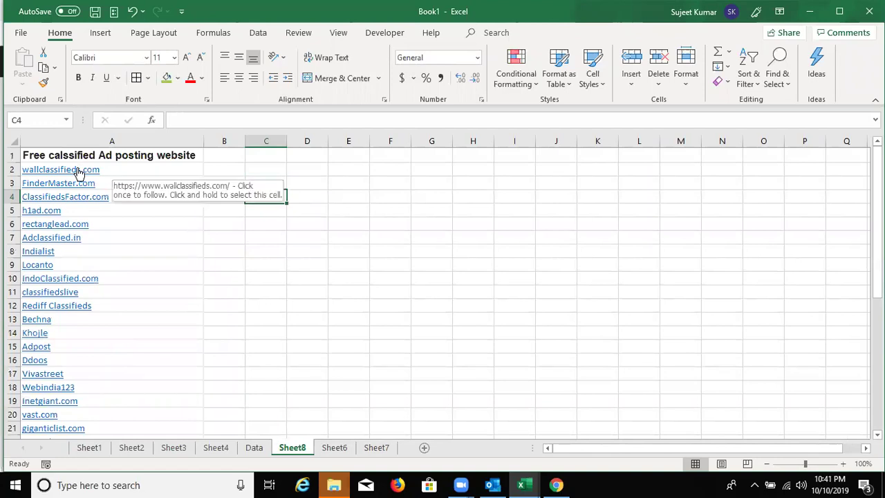
{"action": "right_click", "coordinate": [78, 172]}
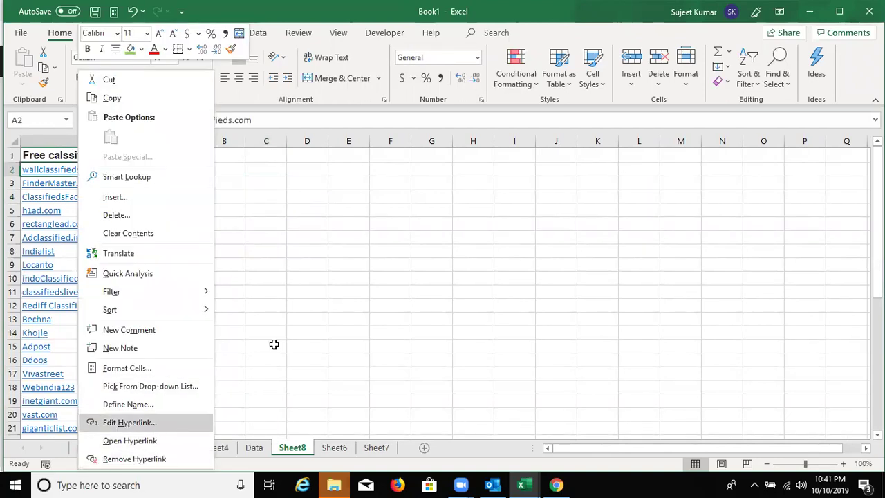
{"action": "key", "text": "Return"}
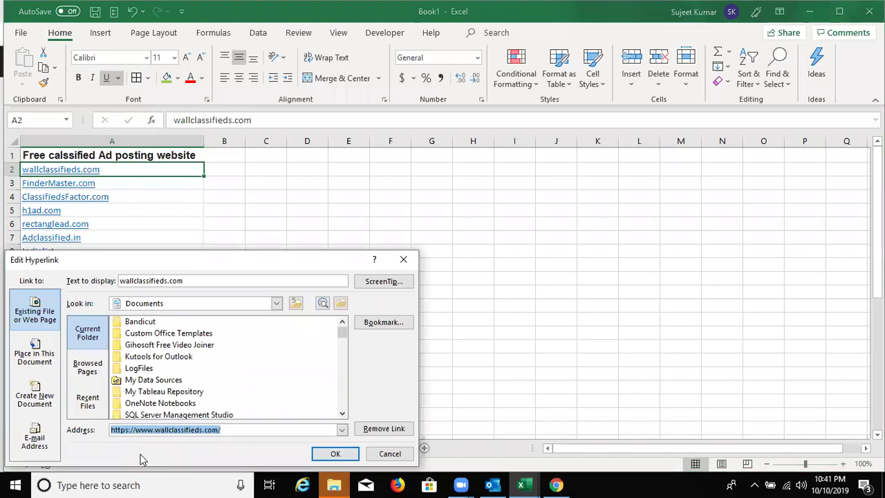
{"action": "key", "text": "ctrl+c"}
{"action": "key", "text": "Escape"}
{"action": "left_click", "coordinate": [226, 167]}
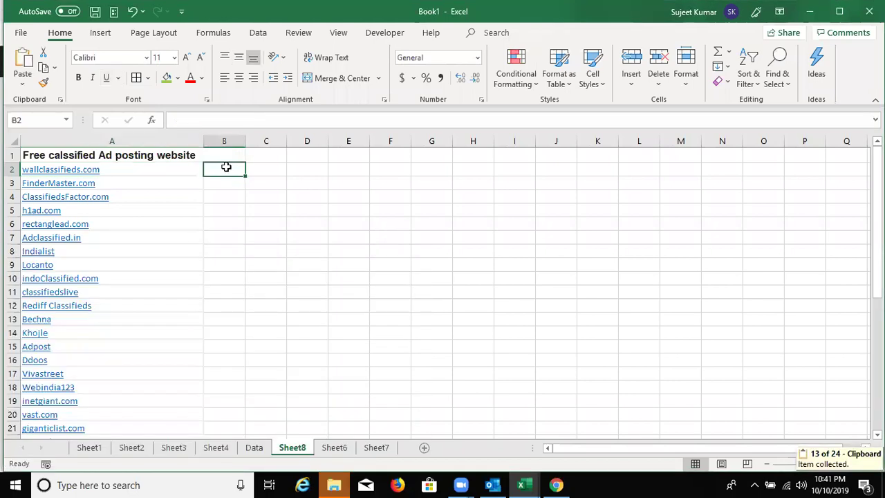
{"action": "key", "text": "ctrl+v"}
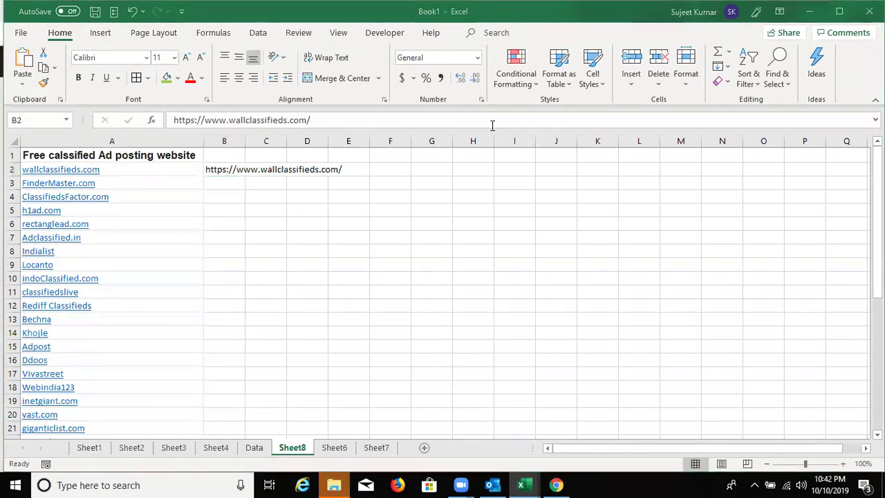
{"action": "key", "text": "Delete"}
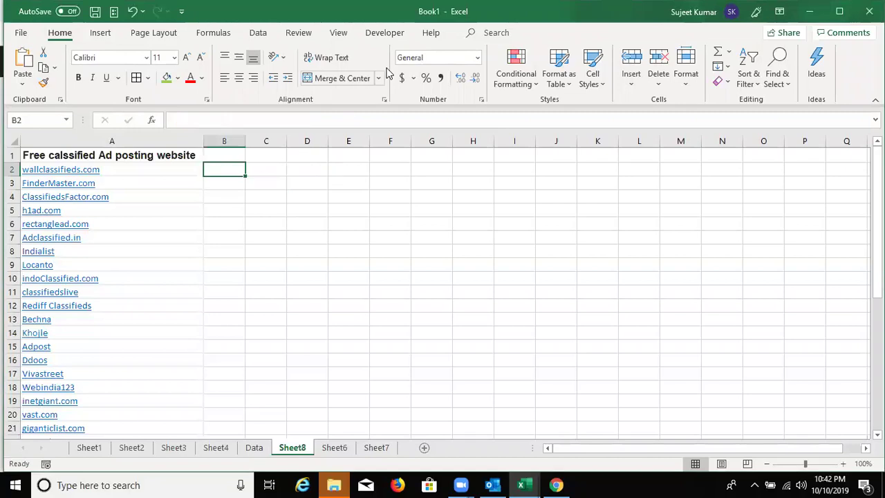
Open the Visual Basic editor and add a blank line below the ALookup function
{"action": "left_click", "coordinate": [377, 36]}
{"action": "left_click", "coordinate": [22, 70]}
{"action": "scroll", "coordinate": [239, 277], "scroll_direction": "down", "scroll_amount": 3}
{"action": "left_click", "coordinate": [208, 310]}
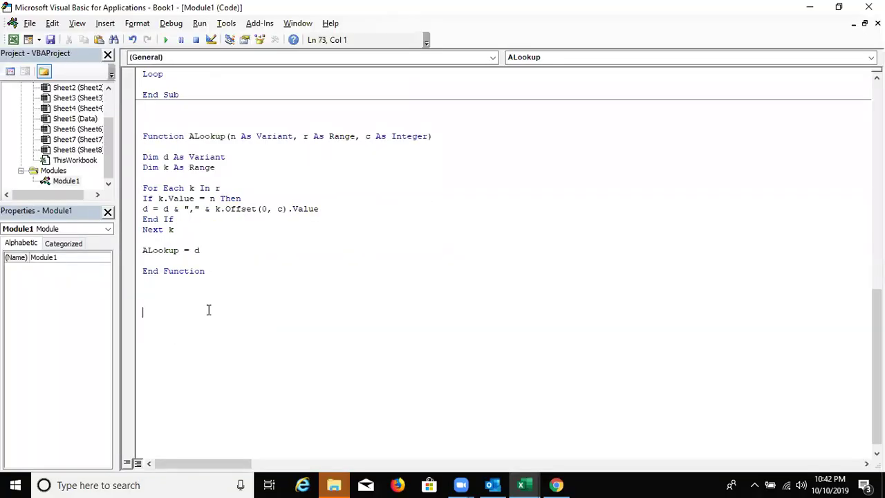
{"action": "key", "text": "Return"}
Declare Function URL(n As Range) in Module1
{"action": "type", "text": "function "}
{"action": "type", "text": "URL(nam"}
{"action": "key", "text": "BackSpace"}
{"action": "key", "text": "BackSpace"}
{"action": "type", "text": "as ra"}
{"action": "key", "text": "Tab"}
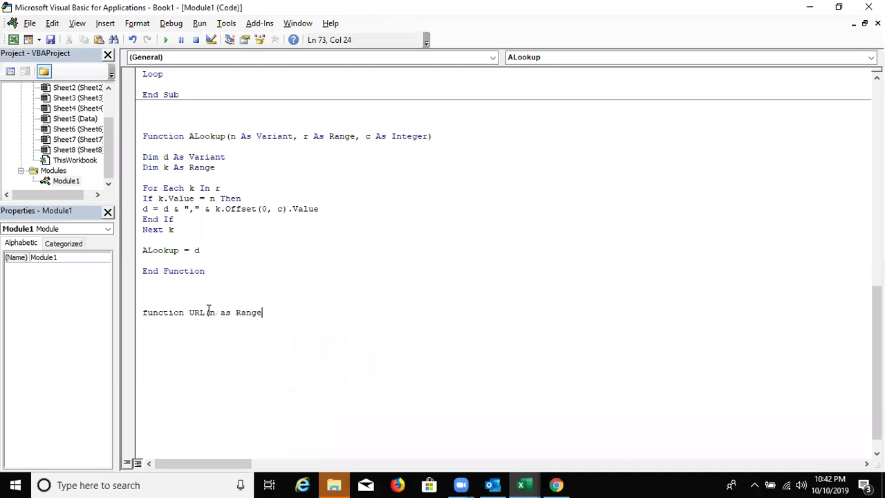
{"action": "type", "text": ")"}
{"action": "key", "text": "Return"}
{"action": "key", "text": "Return"}
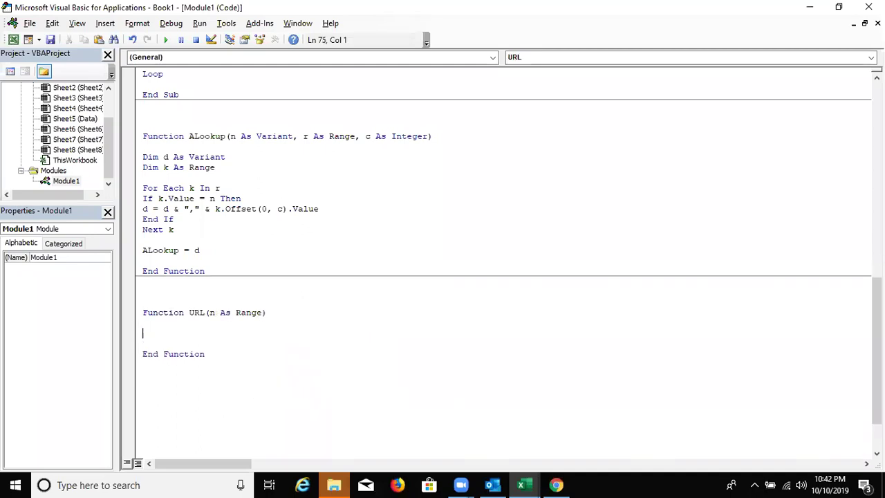
Write the body URL = n.Hyperlinks(1).Address and return to Excel
{"action": "type", "text": "URL"}
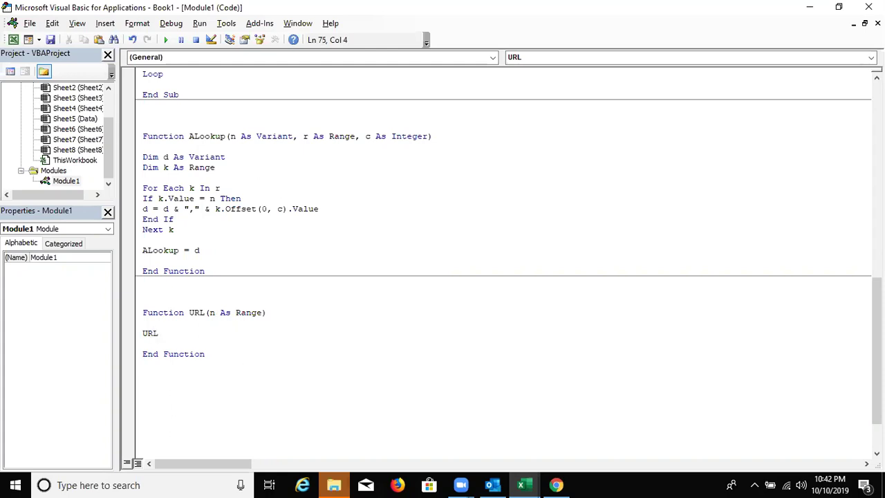
{"action": "type", "text": "=n"}
{"action": "type", "text": ".Hy"}
{"action": "key", "text": "Tab"}
{"action": "type", "text": "(1"}
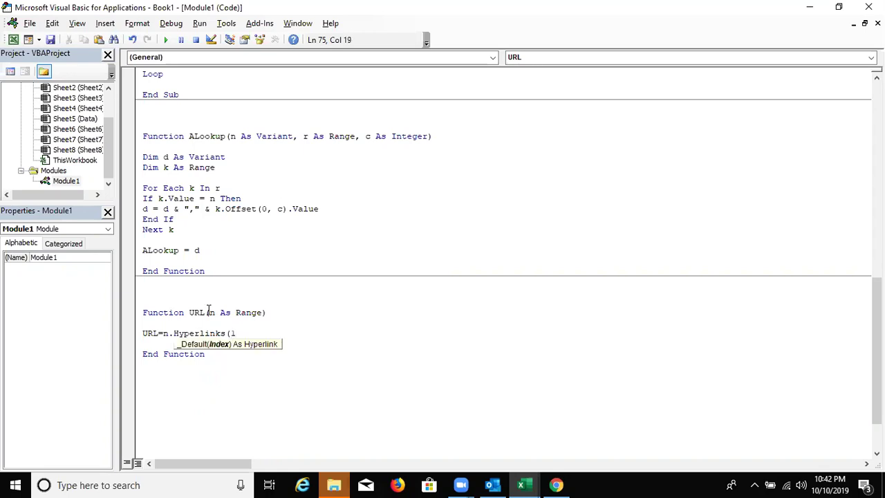
{"action": "key", "text": "Return"}
{"action": "key", "text": "Return"}
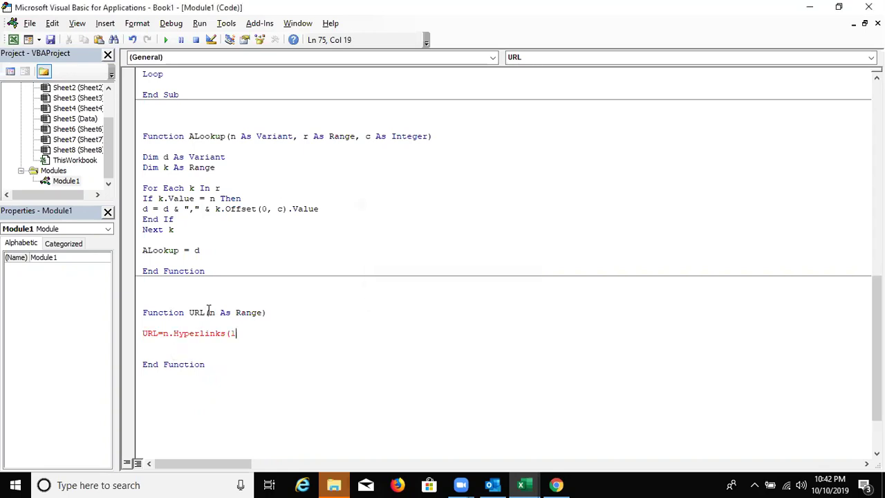
{"action": "type", "text": ")."}
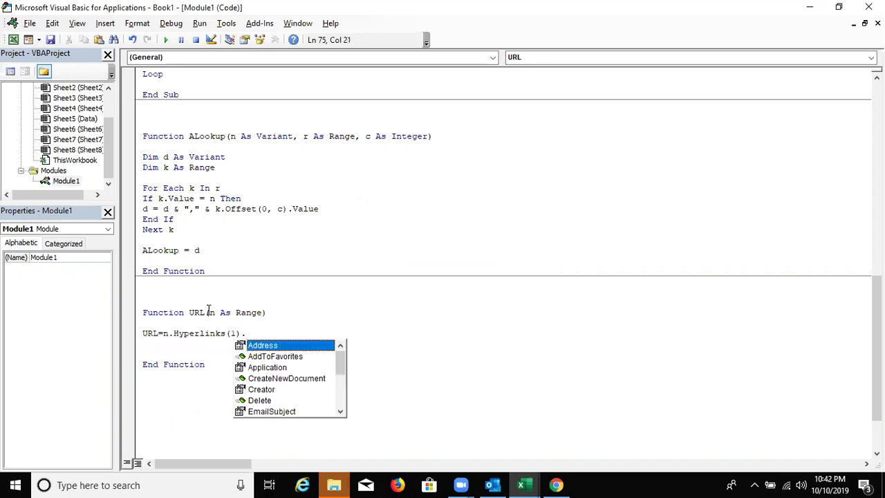
{"action": "key", "text": "Tab"}
{"action": "left_click", "coordinate": [326, 365]}
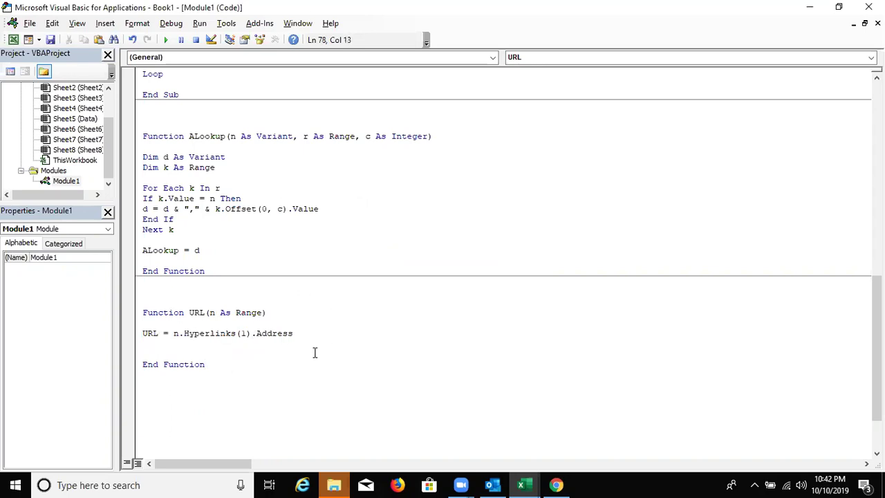
{"action": "key", "text": "alt+F11"}
Enter =URL(A2) in B2 and fill it down column B beside every link
{"action": "type", "text": "="}
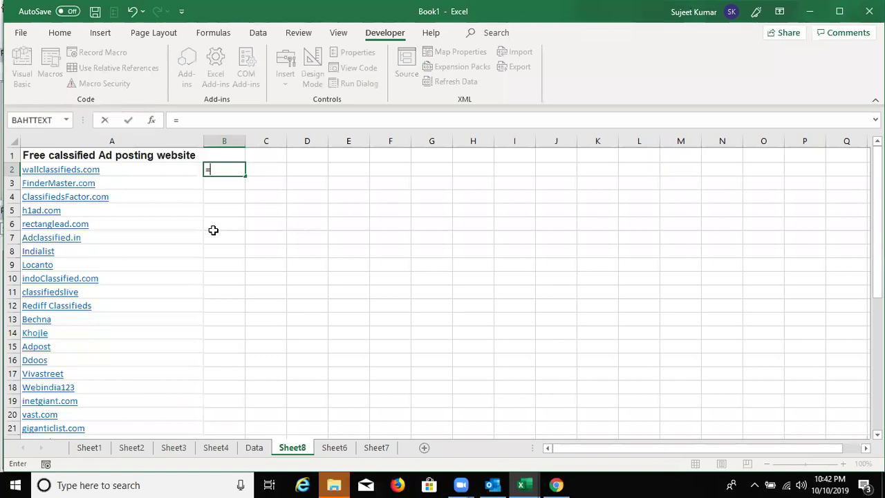
{"action": "type", "text": "url("}
{"action": "key", "text": "Left"}
{"action": "type", "text": ")"}
{"action": "key", "text": "Return"}
{"action": "key", "text": "Up"}
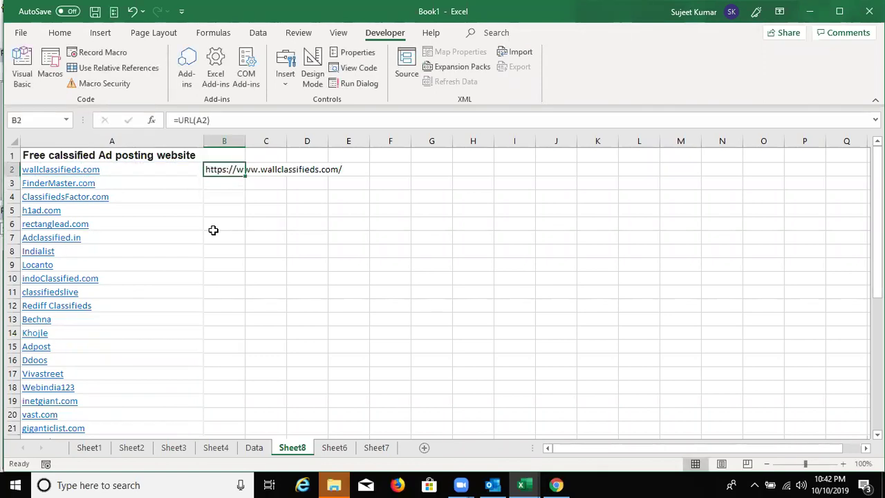
{"action": "double_click", "coordinate": [247, 175]}
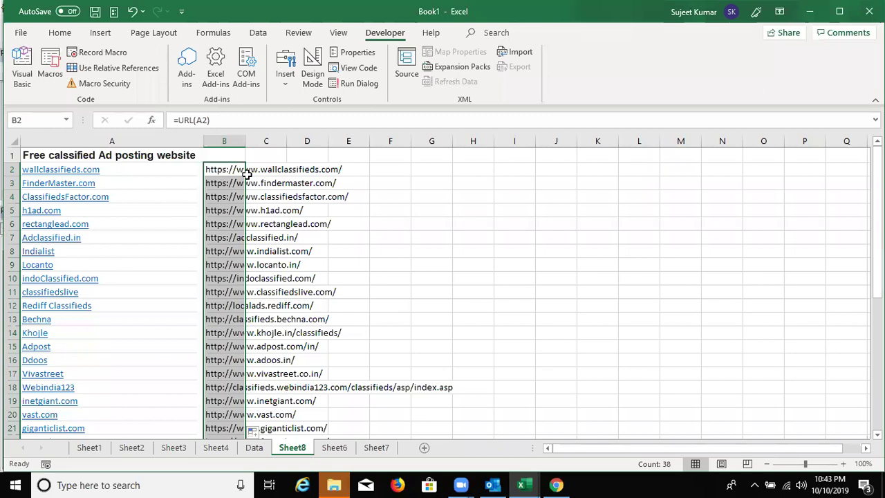
{"action": "key", "text": "Left"}
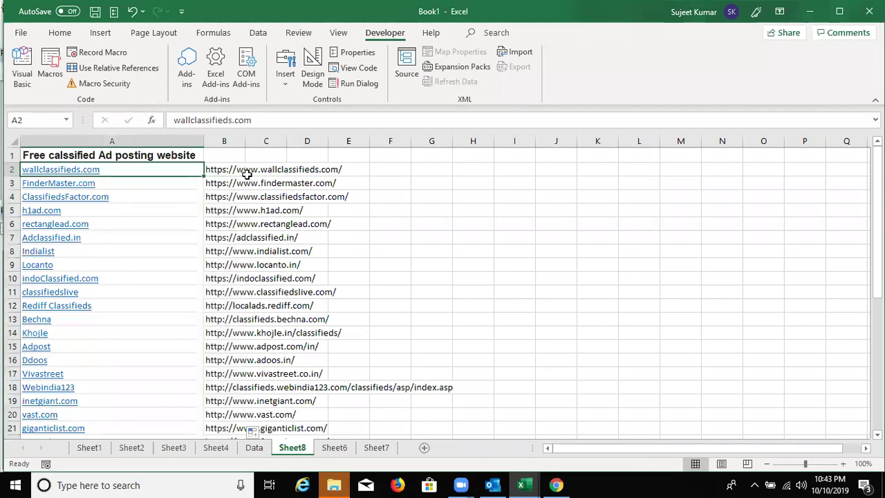
Show the Home ribbon commands and click into the worksheet area
{"action": "left_click", "coordinate": [61, 36]}
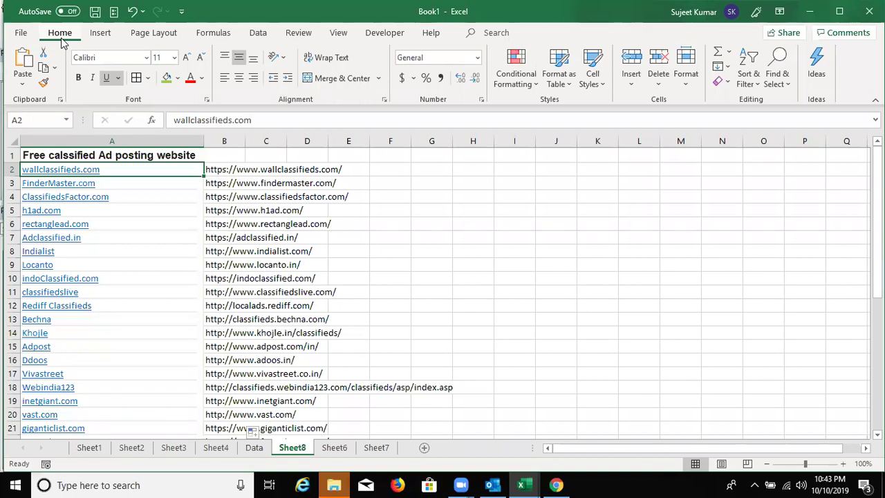
{"action": "left_click", "coordinate": [246, 171]}
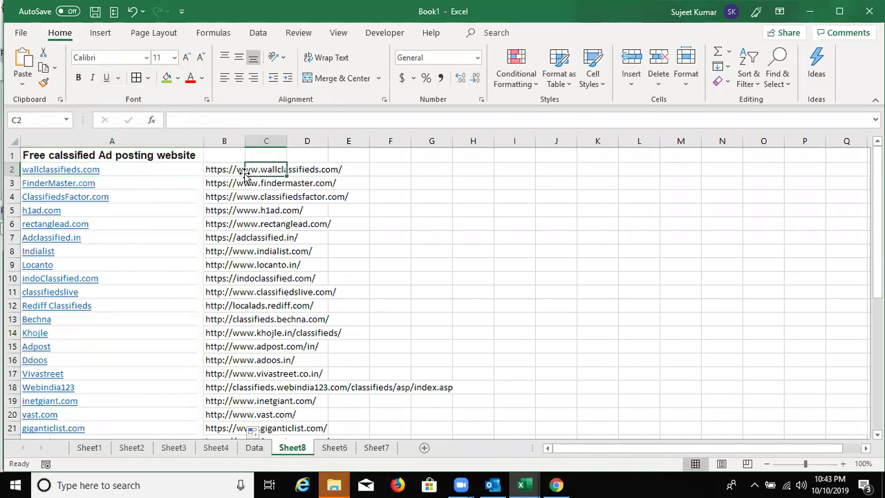
Switch to Sheet7 and enter VBA in cell A2
{"action": "left_click", "coordinate": [389, 448]}
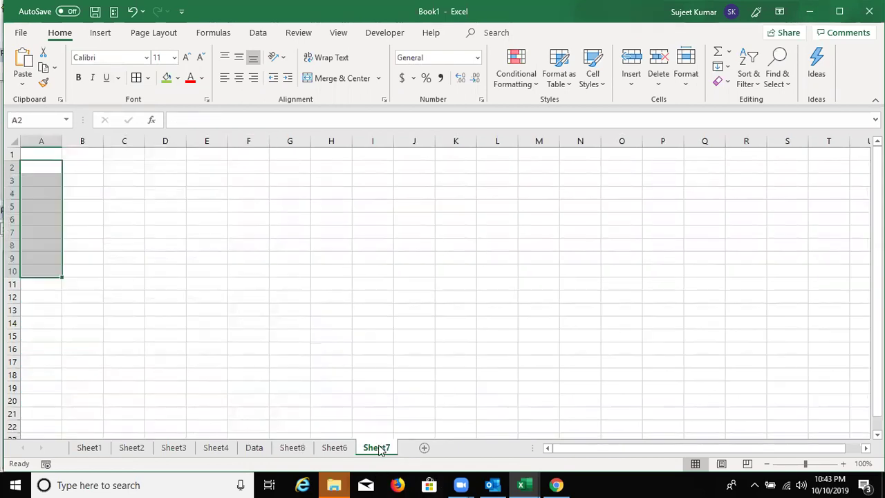
{"action": "left_click", "coordinate": [49, 168]}
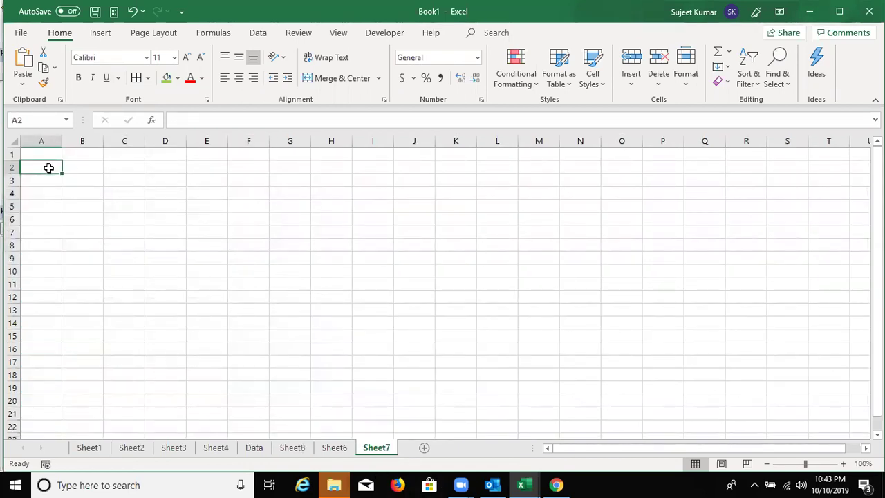
{"action": "type", "text": "VBA"}
{"action": "key", "text": "Return"}
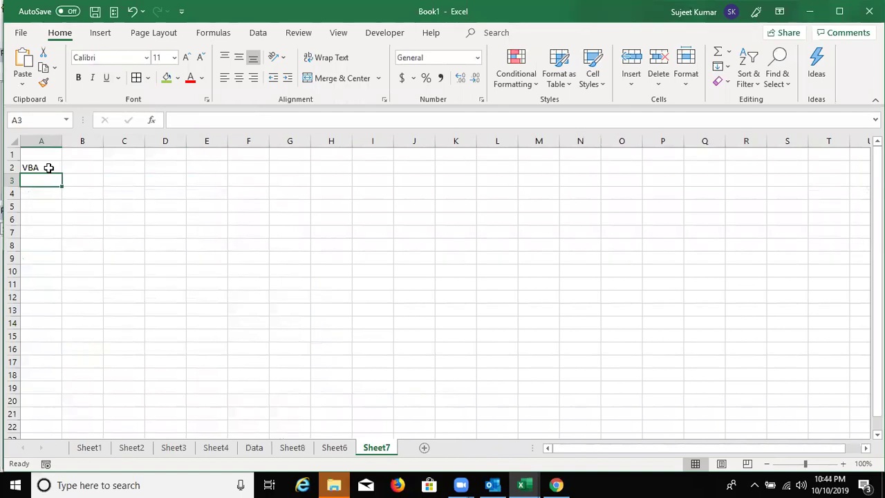
Enter VB6 in A3 and Application in B3
{"action": "type", "text": "VB6"}
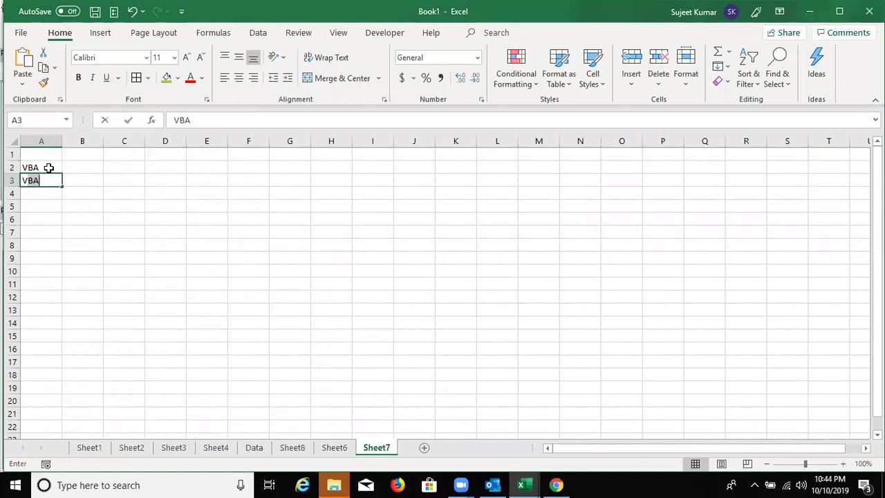
{"action": "key", "text": "Return"}
{"action": "key", "text": "Up"}
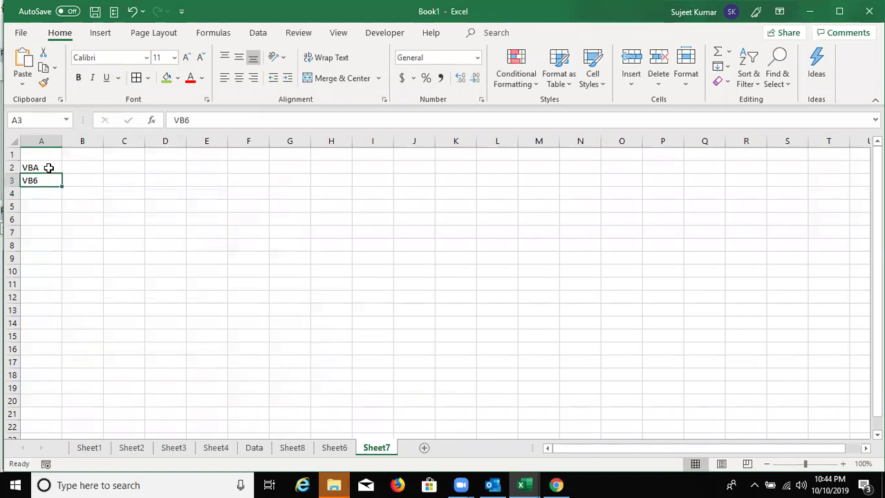
{"action": "key", "text": "Right"}
{"action": "type", "text": "ApplicA"}
{"action": "key", "text": "BackSpace"}
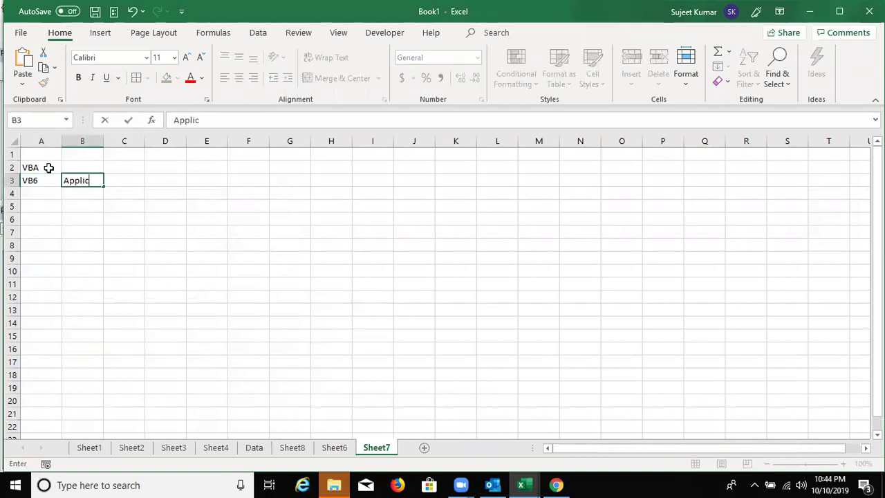
{"action": "type", "text": "ation"}
{"action": "key", "text": "Return"}
Enter MS office in cell B2
{"action": "key", "text": "Up"}
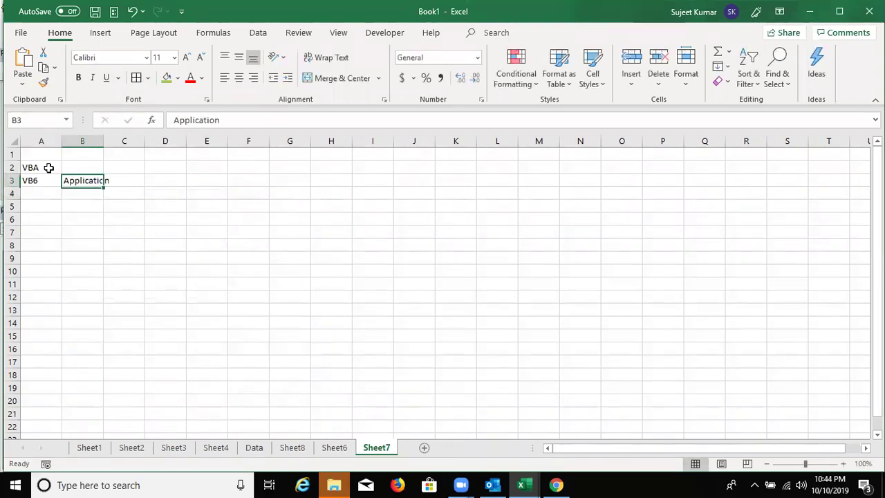
{"action": "key", "text": "Up"}
{"action": "type", "text": "MS o"}
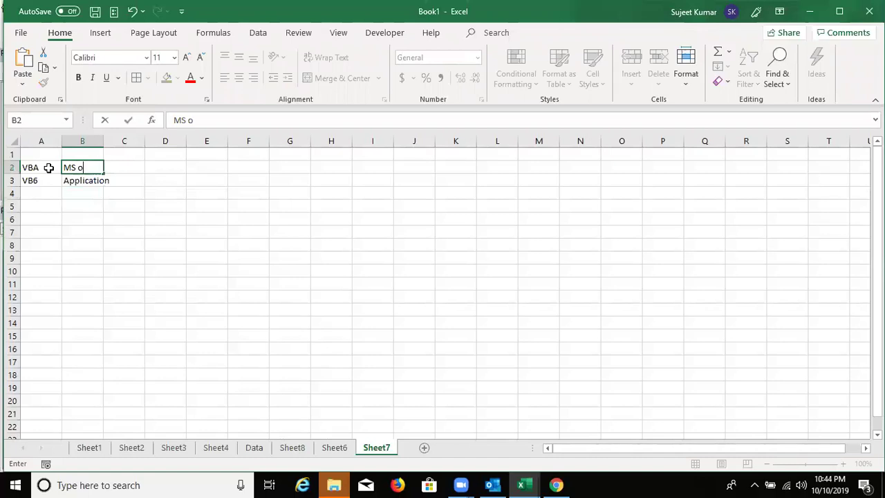
{"action": "type", "text": "ff"}
{"action": "type", "text": "ice"}
{"action": "key", "text": "Return"}
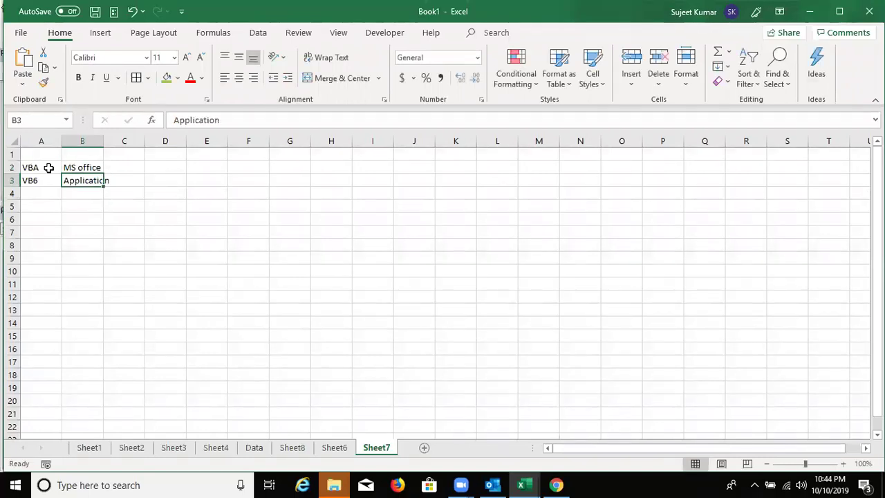
{"action": "key", "text": "Up"}
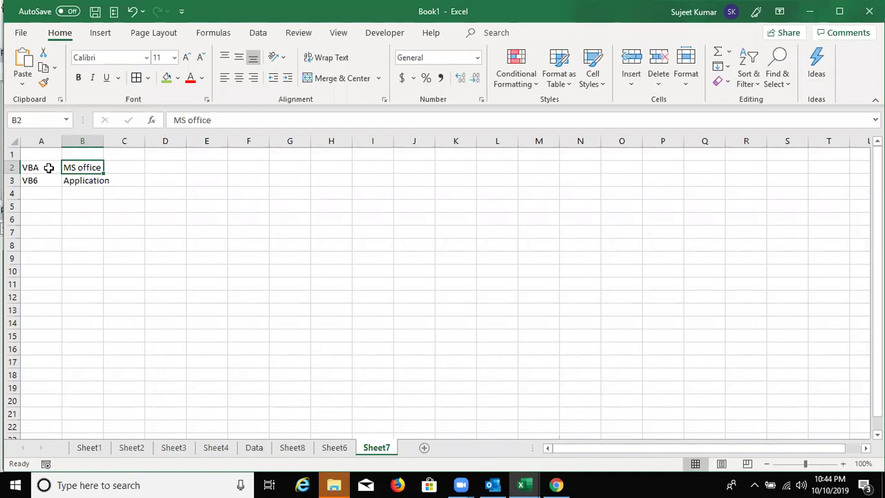
Clear VB6 and Application from A3:B3, leaving the active cell at C3
{"action": "left_click", "coordinate": [48, 167]}
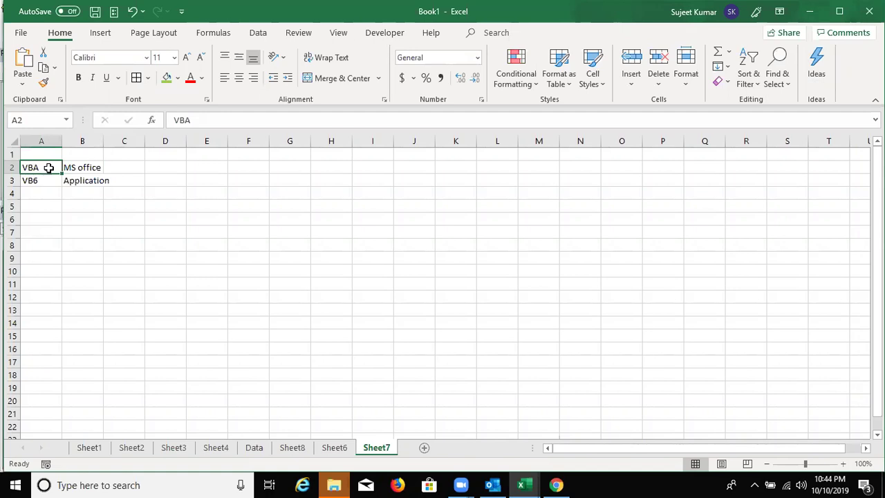
{"action": "key", "text": "Down"}
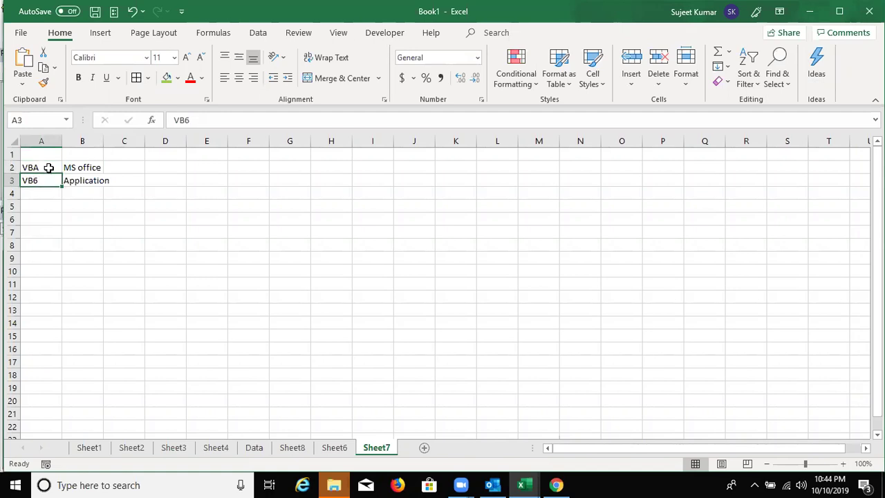
{"action": "key", "text": "shift+Right"}
{"action": "key", "text": "Delete"}
{"action": "key", "text": "Up"}
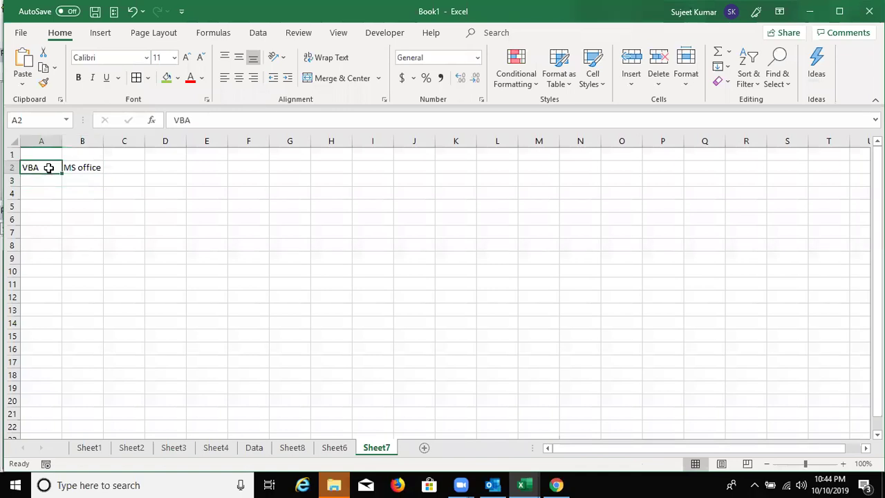
{"action": "key", "text": "Right"}
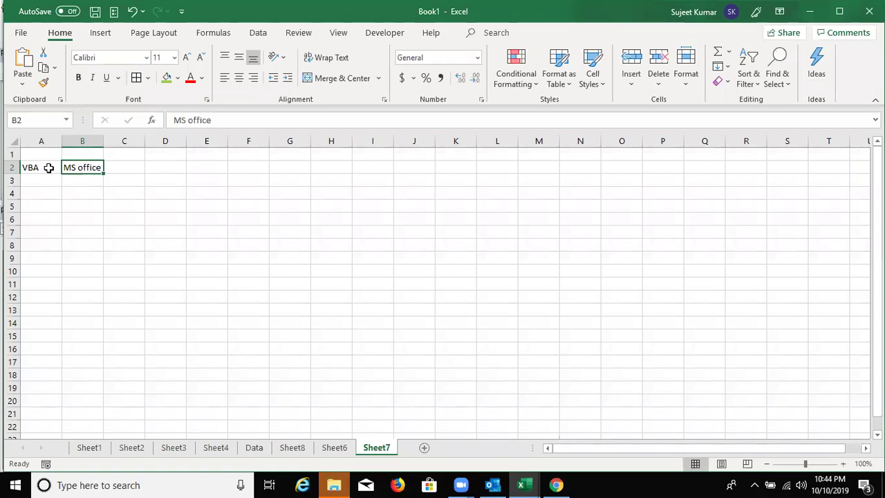
{"action": "key", "text": "Right"}
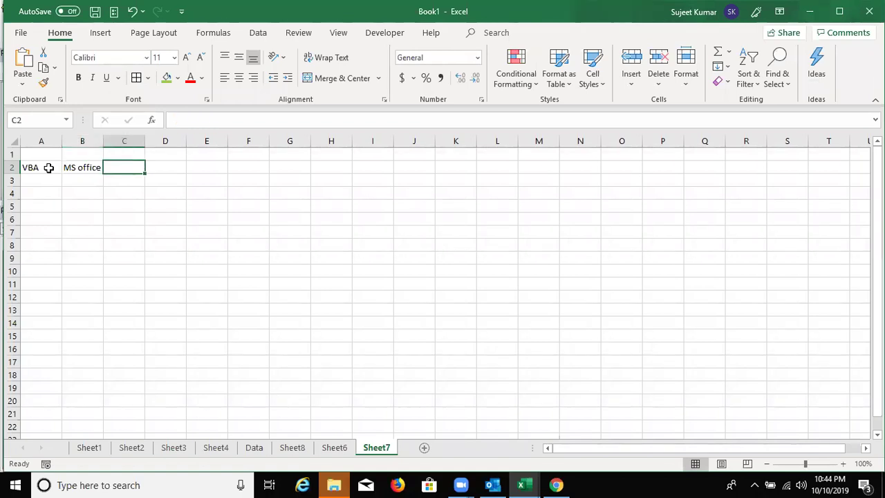
{"action": "key", "text": "Down"}
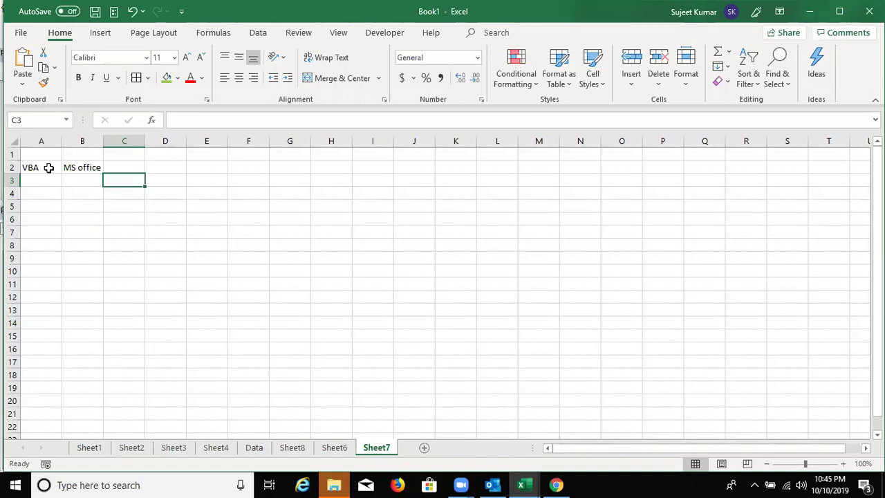
Replace MS office with Excel in cell B2
{"action": "key", "text": "Up"}
{"action": "key", "text": "Left"}
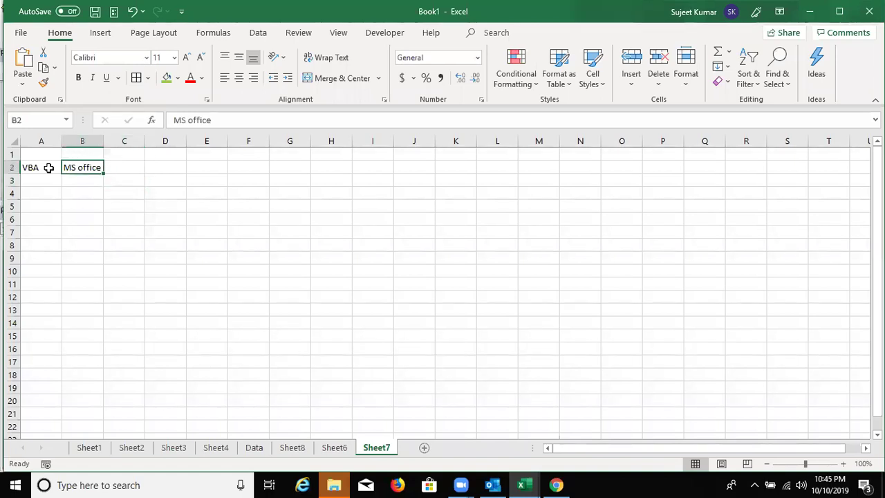
{"action": "type", "text": "Excel"}
{"action": "key", "text": "Return"}
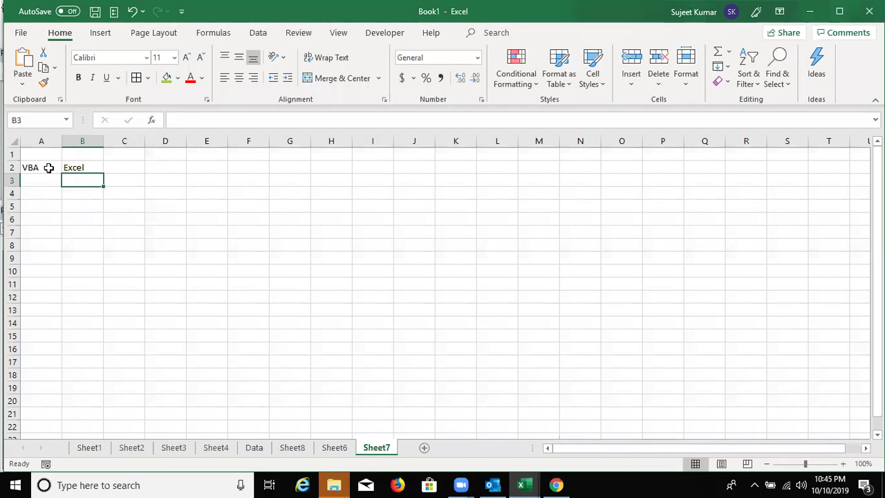
Enter the label Macros in cell C3
{"action": "key", "text": "Right"}
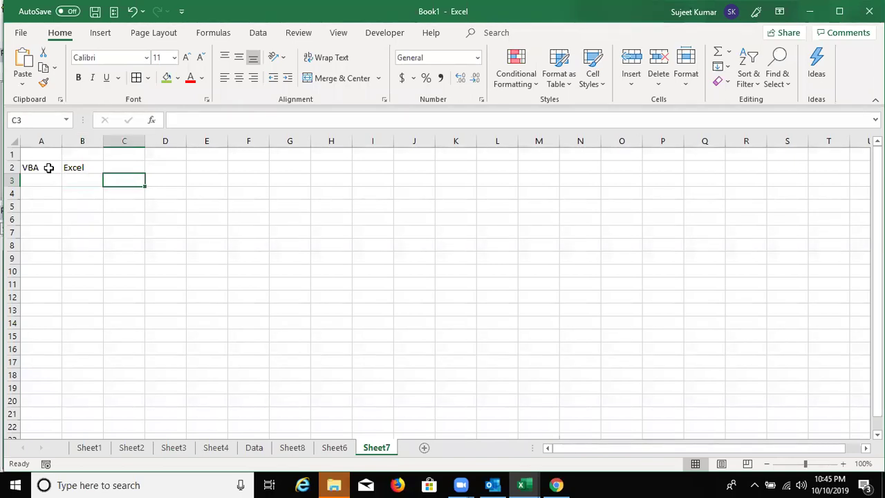
{"action": "type", "text": "Macros"}
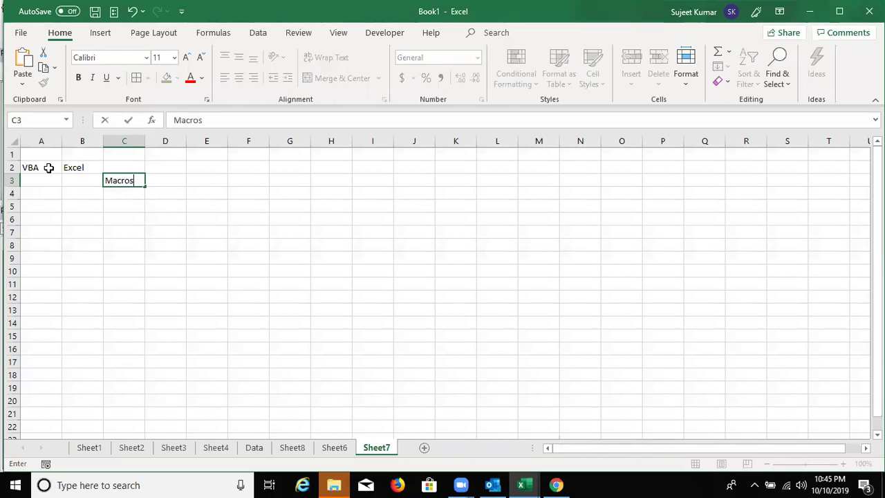
{"action": "key", "text": "Return"}
{"action": "key", "text": "Up"}
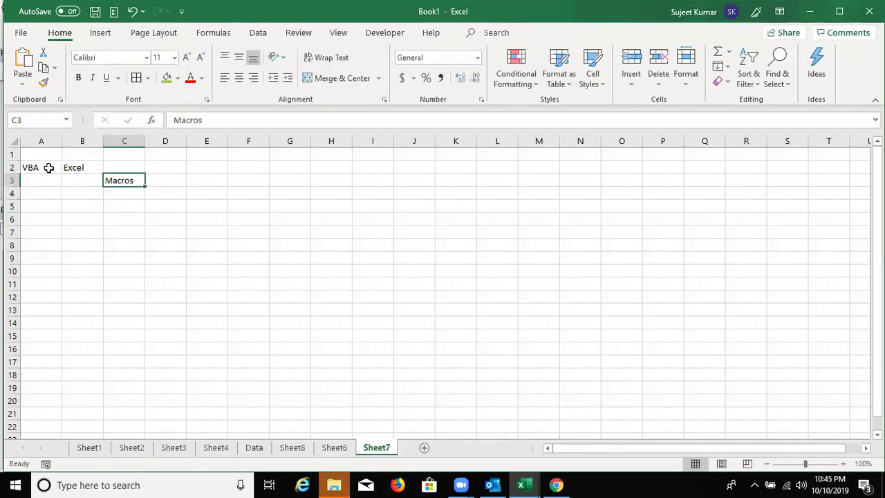
{"action": "key", "text": "Down"}
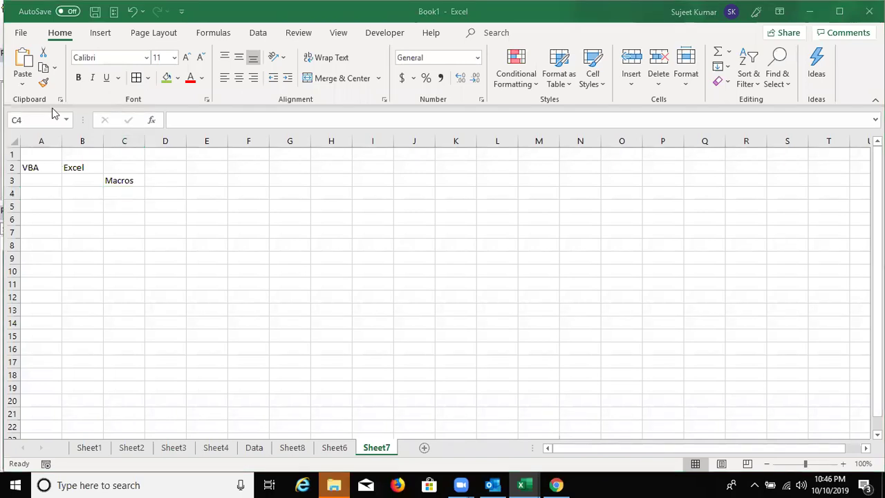
View the Macros list and close it without running anything
{"action": "scroll", "coordinate": [50, 83], "scroll_direction": "down", "scroll_amount": 7}
{"action": "left_click", "coordinate": [51, 80]}
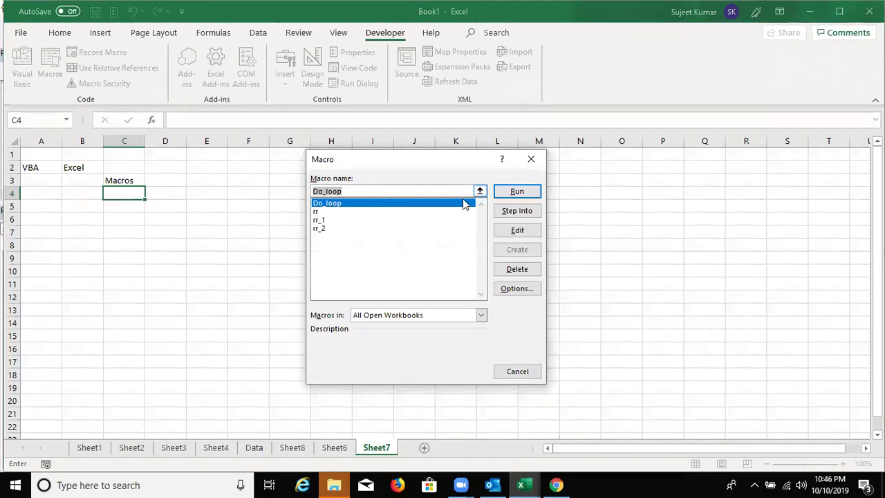
{"action": "left_click", "coordinate": [540, 163]}
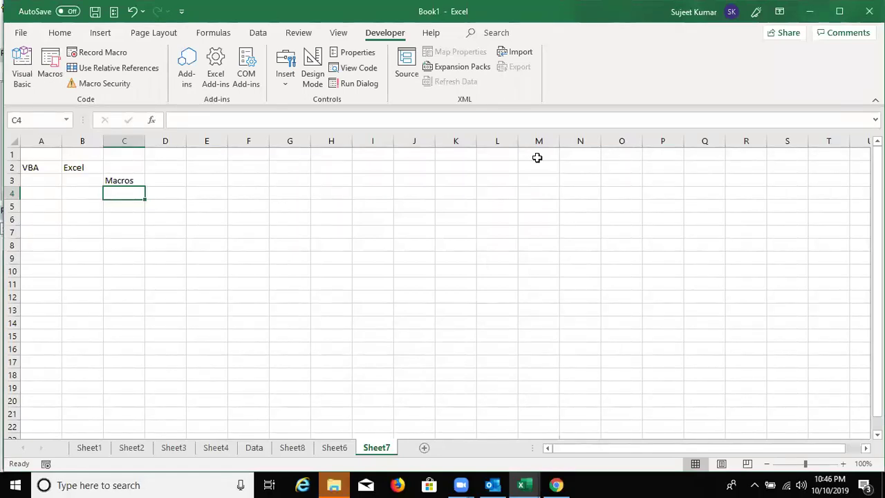
Enter the label Function in cell C6
{"action": "key", "text": "Up"}
{"action": "key", "text": "Down"}
{"action": "key", "text": "Down"}
{"action": "key", "text": "Down"}
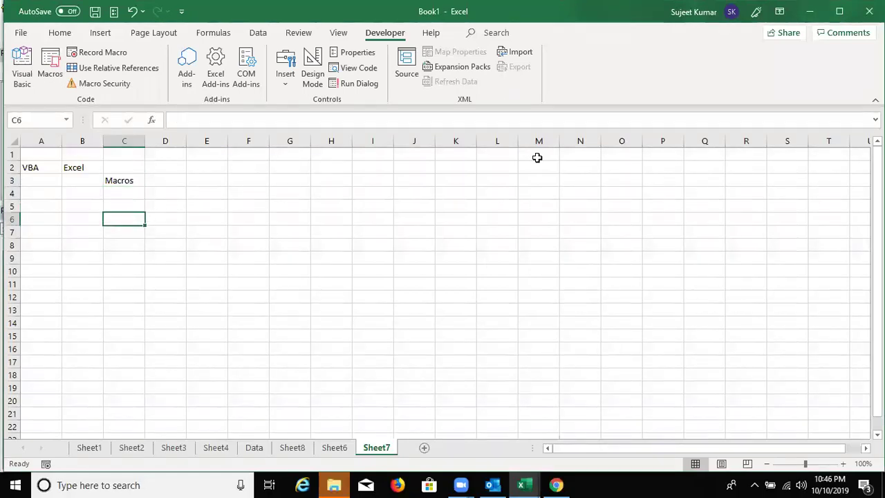
{"action": "type", "text": "Function"}
{"action": "key", "text": "Return"}
{"action": "key", "text": "Up"}
{"action": "key", "text": "Up"}
{"action": "key", "text": "Up"}
{"action": "key", "text": "Up"}
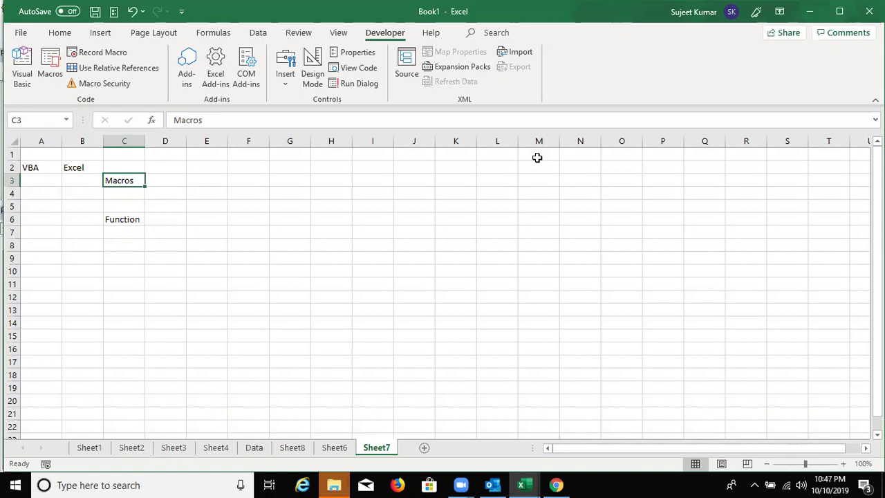
Enter 20 in E3 and 60 in F3
{"action": "key", "text": "Right"}
{"action": "key", "text": "Right"}
{"action": "type", "text": "20"}
{"action": "key", "text": "Right"}
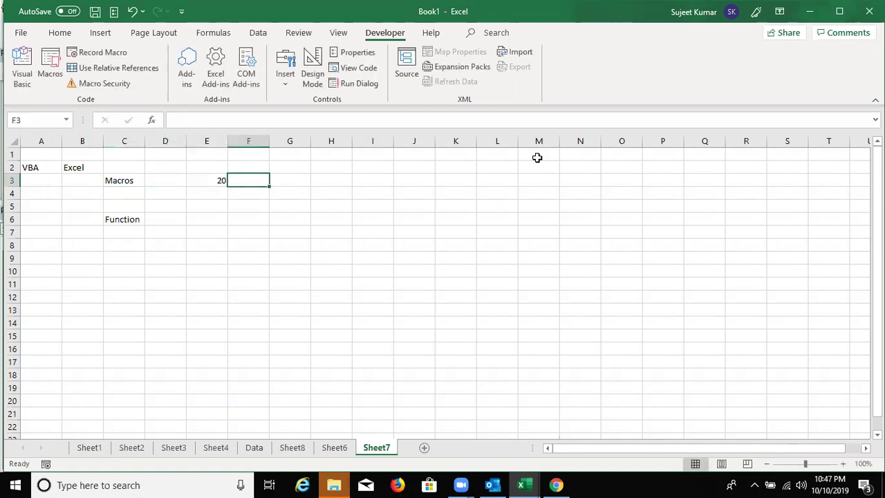
{"action": "type", "text": "60"}
{"action": "key", "text": "Return"}
{"action": "key", "text": "Up"}
{"action": "key", "text": "Right"}
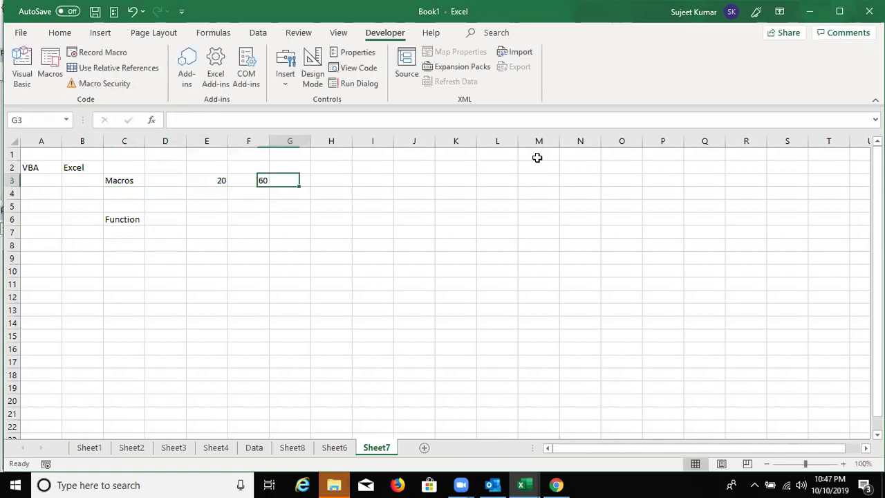
Switch to the Visual Basic editor showing Module1's code
{"action": "key", "text": "alt+F11"}
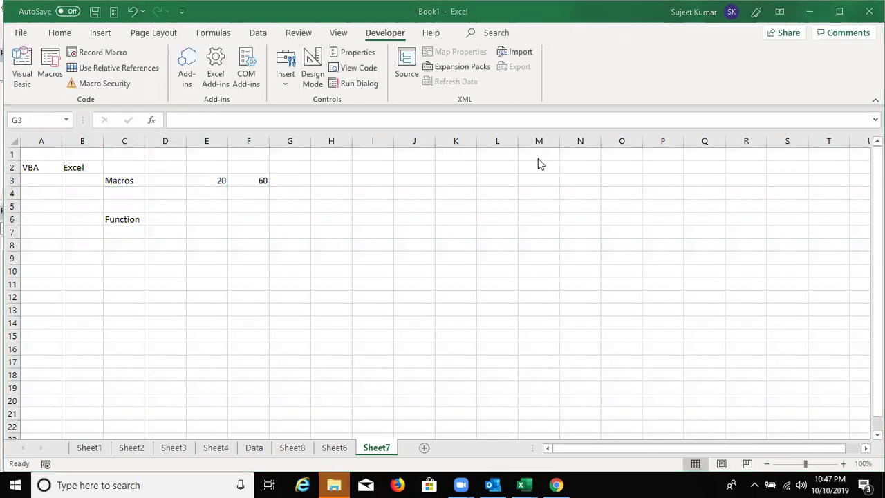
{"action": "key", "text": "alt+F11"}
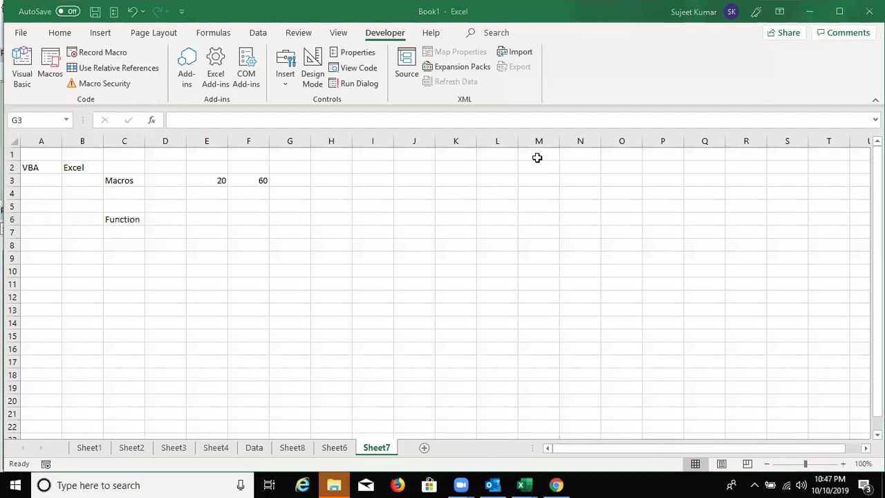
{"action": "key", "text": "alt+Tab"}
{"action": "key", "text": "alt+Tab"}
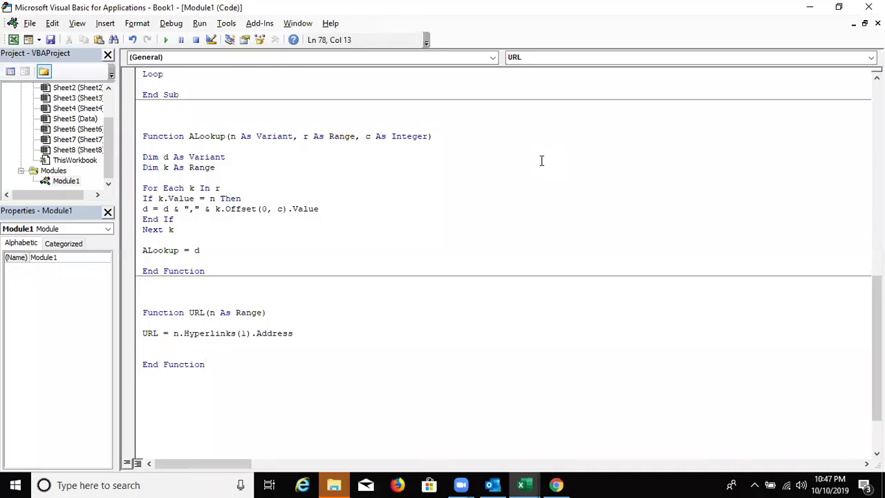
Add a Sub VBA_1() procedure below the URL function
{"action": "scroll", "coordinate": [234, 371], "scroll_direction": "down", "scroll_amount": 2}
{"action": "key", "text": "Return"}
{"action": "key", "text": "Return"}
{"action": "type", "text": "sub rr("}
{"action": "key", "text": "BackSpace"}
{"action": "key", "text": "BackSpace"}
{"action": "key", "text": "BackSpace"}
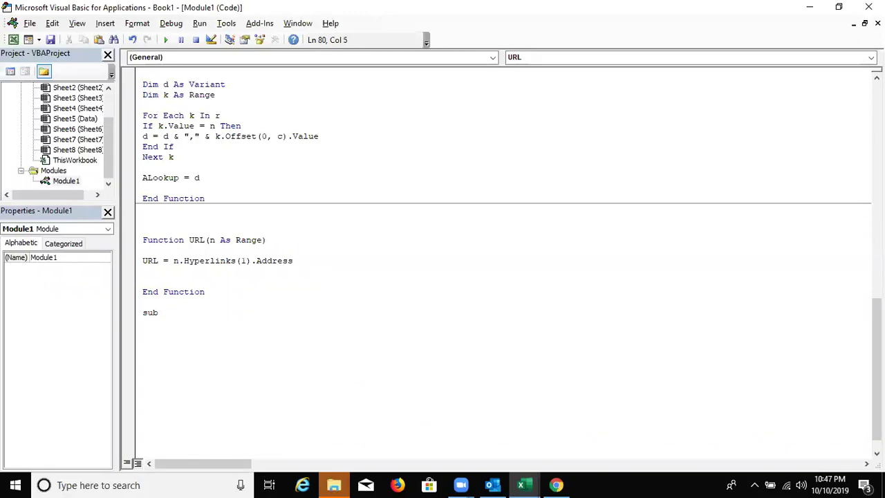
{"action": "type", "text": "VB"}
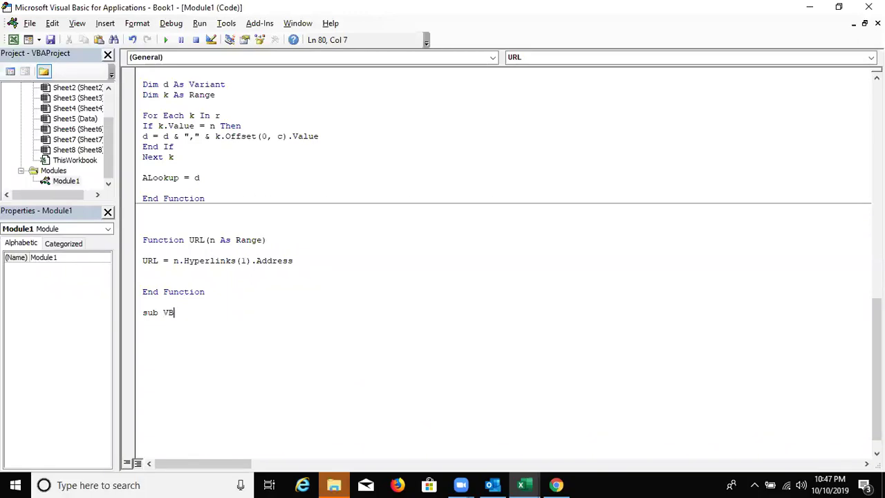
{"action": "type", "text": "A_1()"}
{"action": "key", "text": "Return"}
{"action": "key", "text": "Return"}
Write Range("G3").Value = Range("E3").Value + Range("F3").Value inside VBA_1
{"action": "type", "text": "range("}
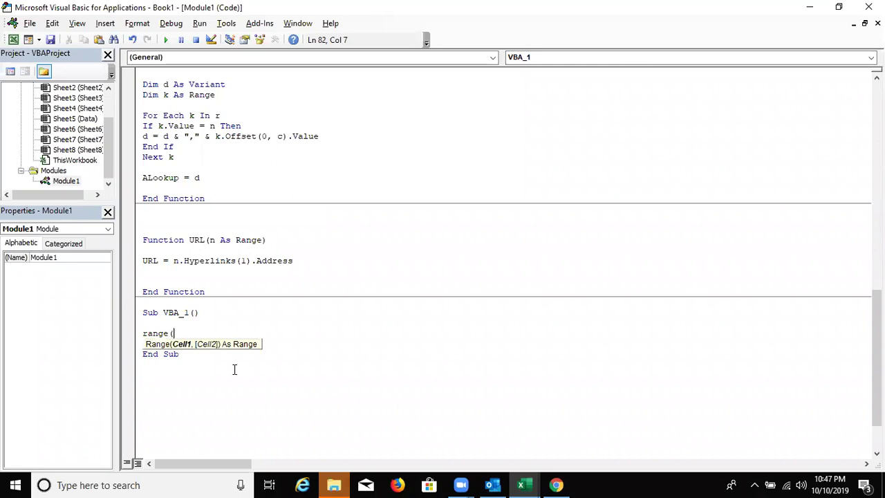
{"action": "type", "text": "\"G3\").v"}
{"action": "key", "text": "Down"}
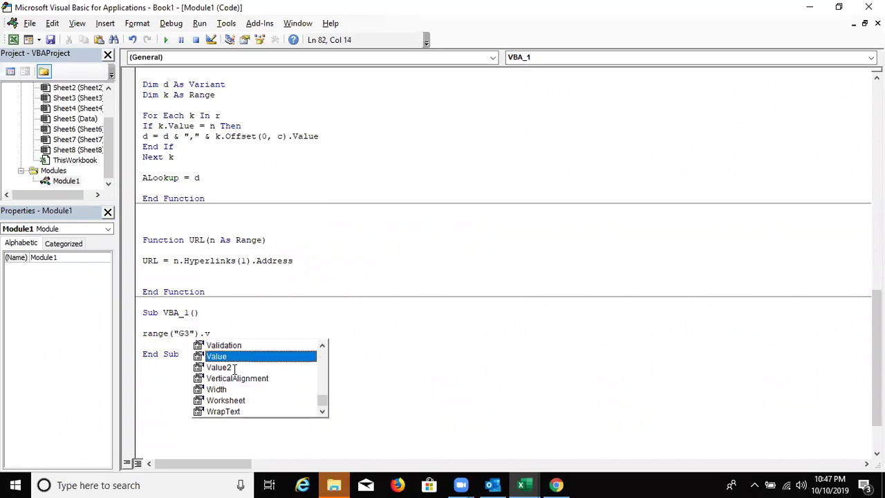
{"action": "key", "text": "Tab"}
{"action": "type", "text": "=range(\""}
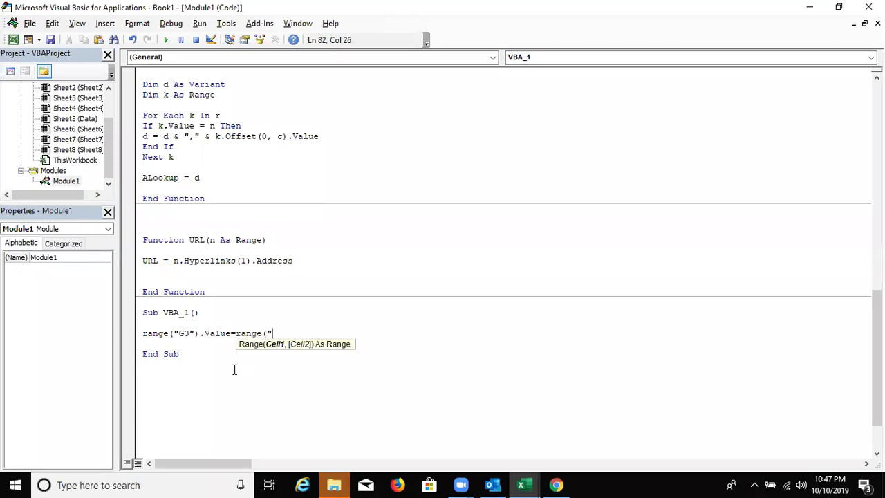
{"action": "type", "text": "E3\").Value+range(\"F"}
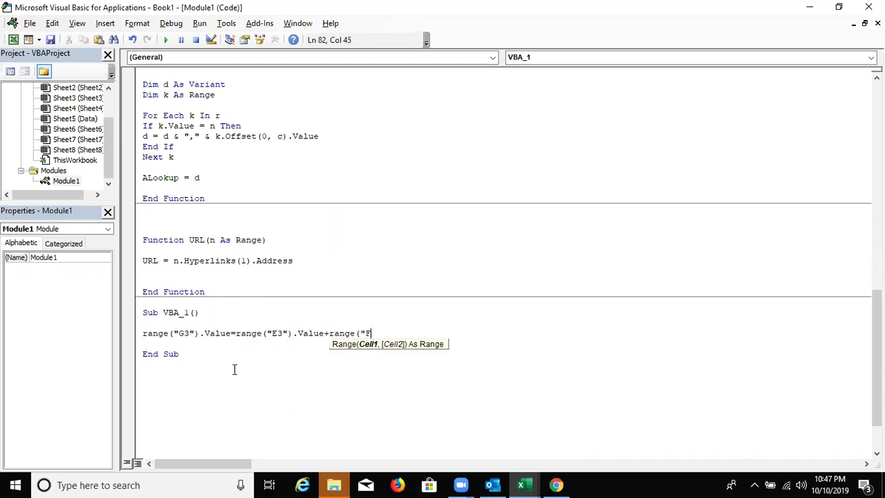
{"action": "type", "text": "3\")"}
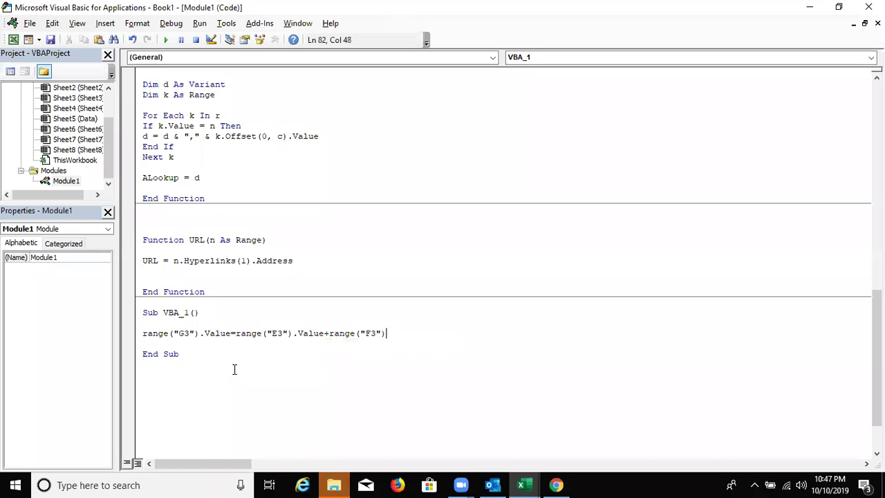
{"action": "type", "text": ".va"}
{"action": "key", "text": "Tab"}
{"action": "key", "text": "Return"}
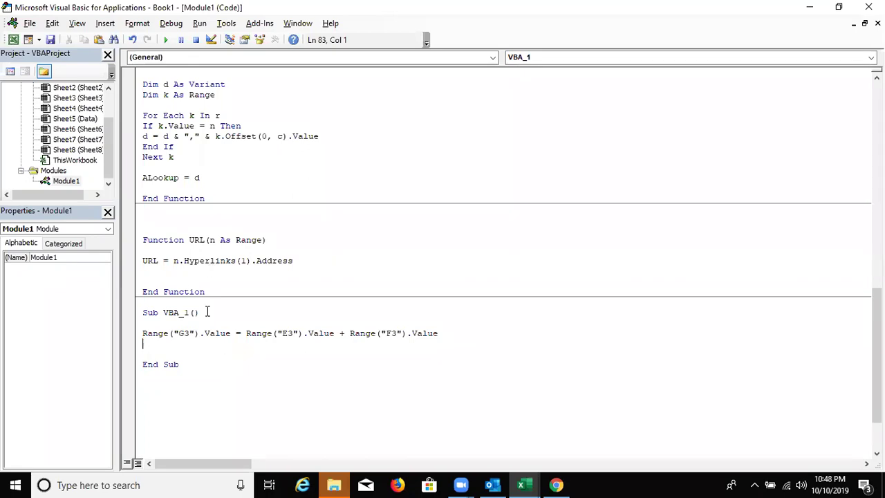
{"action": "scroll", "coordinate": [192, 306], "scroll_direction": "up", "scroll_amount": 3}
{"action": "scroll", "coordinate": [192, 307], "scroll_direction": "up", "scroll_amount": 5}
{"action": "scroll", "coordinate": [191, 301], "scroll_direction": "up", "scroll_amount": 5}
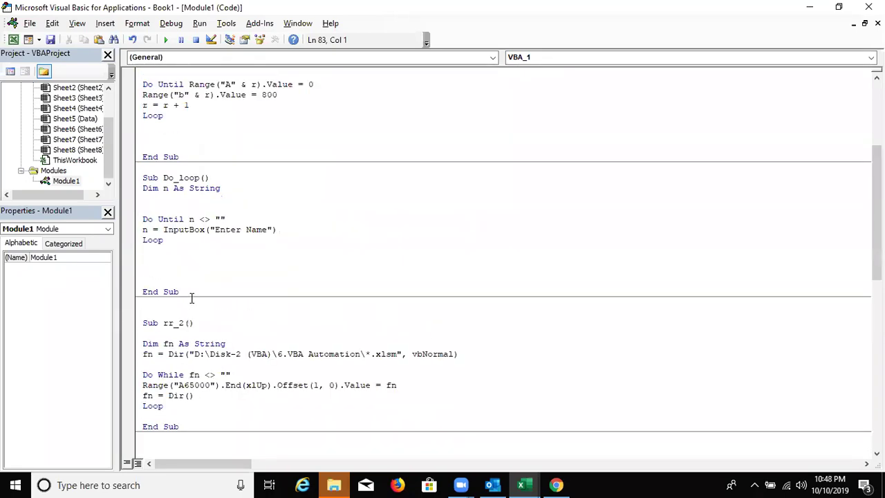
{"action": "scroll", "coordinate": [191, 296], "scroll_direction": "up", "scroll_amount": 6}
{"action": "left_click_drag", "start_coordinate": [200, 173], "coordinate": [125, 92]}
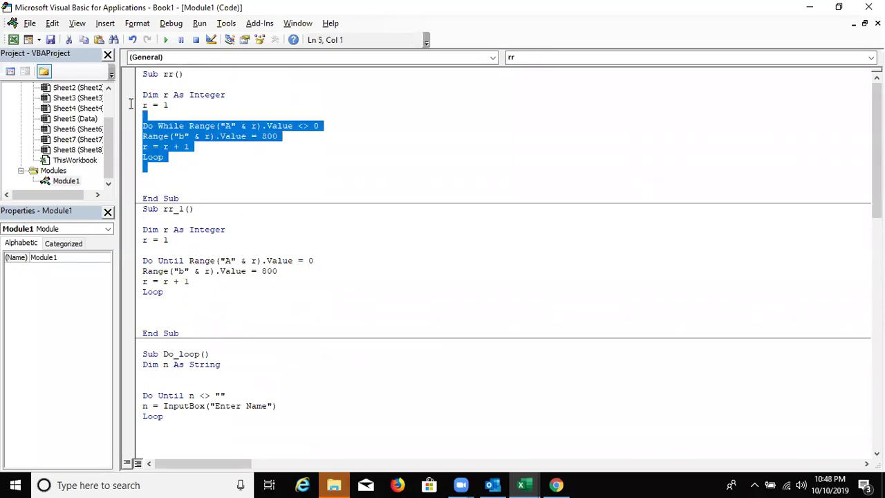
{"action": "left_click", "coordinate": [187, 300]}
{"action": "left_click_drag", "start_coordinate": [188, 300], "coordinate": [131, 231]}
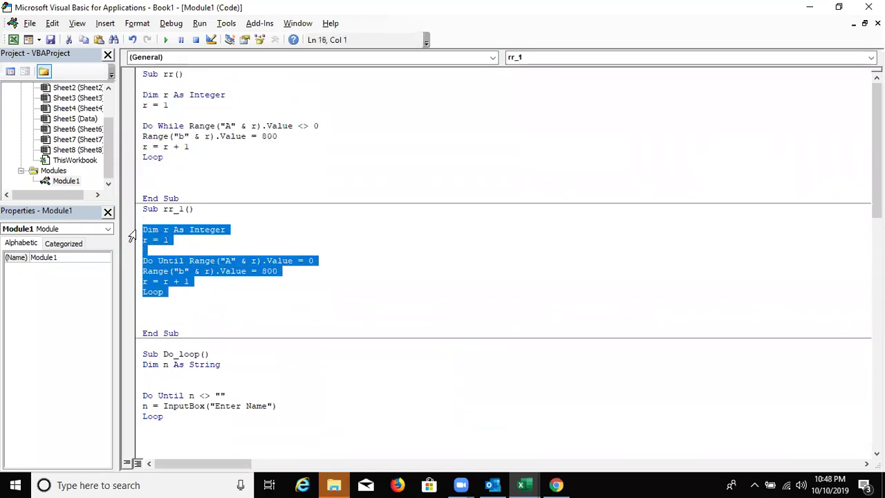
{"action": "scroll", "coordinate": [187, 310], "scroll_direction": "down", "scroll_amount": 4}
{"action": "left_click", "coordinate": [198, 308]}
{"action": "left_click_drag", "start_coordinate": [198, 308], "coordinate": [147, 240]}
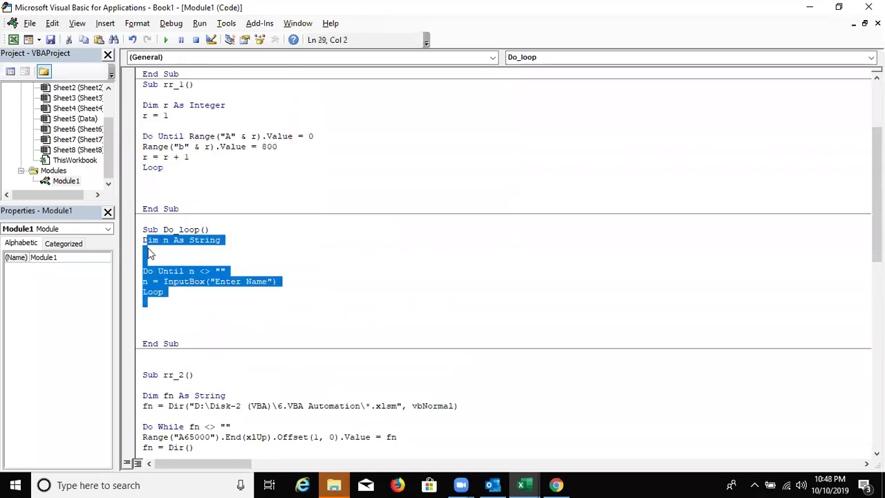
{"action": "scroll", "coordinate": [194, 312], "scroll_direction": "down", "scroll_amount": 4}
{"action": "left_click_drag", "start_coordinate": [194, 323], "coordinate": [143, 271]}
{"action": "scroll", "coordinate": [180, 282], "scroll_direction": "down", "scroll_amount": 3}
{"action": "left_click", "coordinate": [222, 355]}
{"action": "left_click_drag", "start_coordinate": [222, 354], "coordinate": [170, 312]}
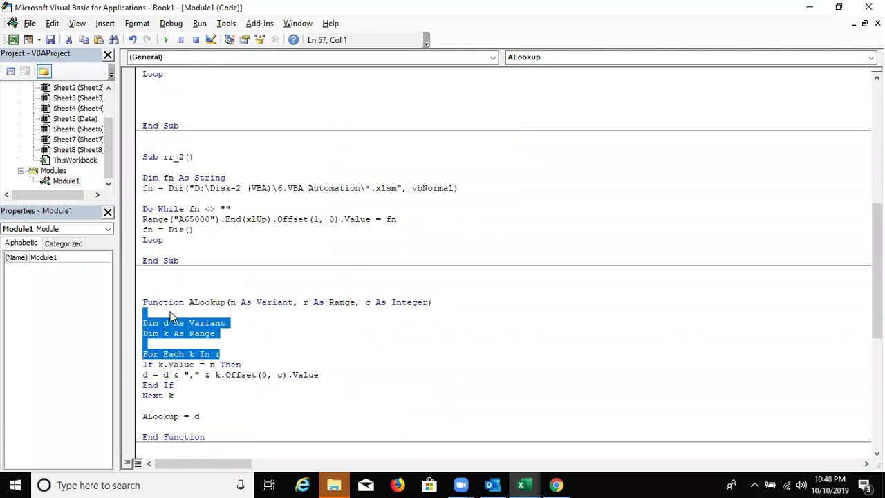
{"action": "scroll", "coordinate": [208, 359], "scroll_direction": "down", "scroll_amount": 4}
{"action": "left_click_drag", "start_coordinate": [211, 374], "coordinate": [191, 364]}
{"action": "scroll", "coordinate": [208, 362], "scroll_direction": "down", "scroll_amount": 2}
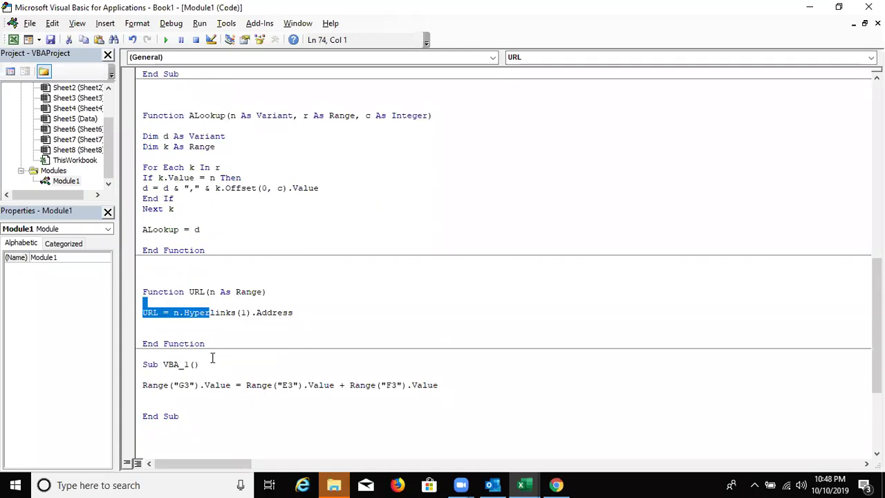
{"action": "scroll", "coordinate": [207, 362], "scroll_direction": "down", "scroll_amount": 1}
{"action": "left_click", "coordinate": [205, 363]}
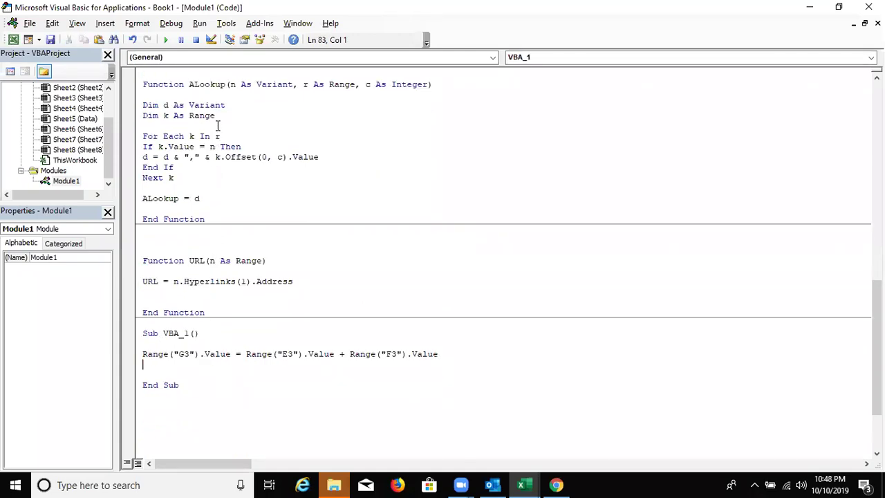
{"action": "left_click_drag", "start_coordinate": [220, 127], "coordinate": [145, 94]}
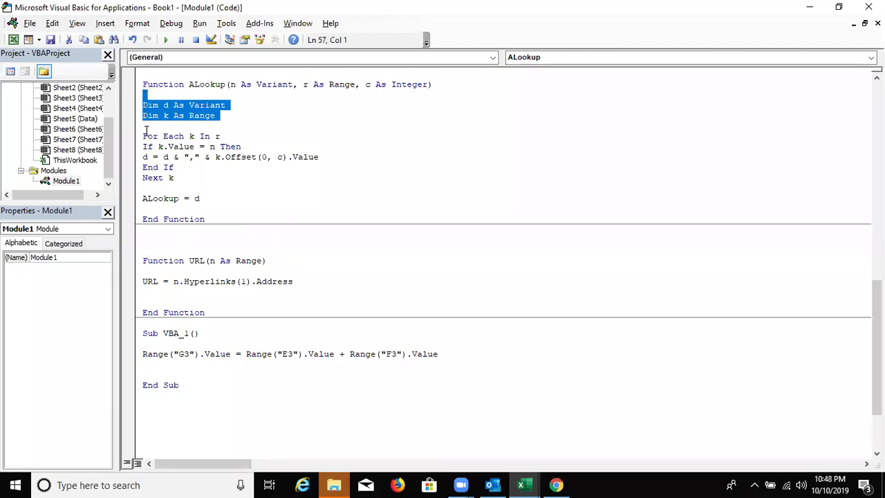
{"action": "left_click", "coordinate": [147, 116]}
{"action": "scroll", "coordinate": [174, 270], "scroll_direction": "down", "scroll_amount": 3}
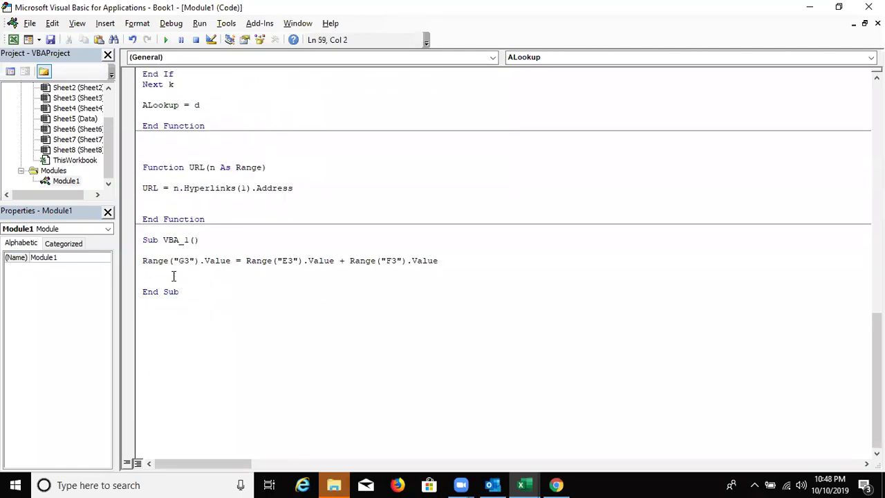
{"action": "double_click", "coordinate": [159, 240]}
Highlight the VBA_1 name and its Range statement to explain the code
{"action": "left_click_drag", "start_coordinate": [163, 240], "coordinate": [195, 242]}
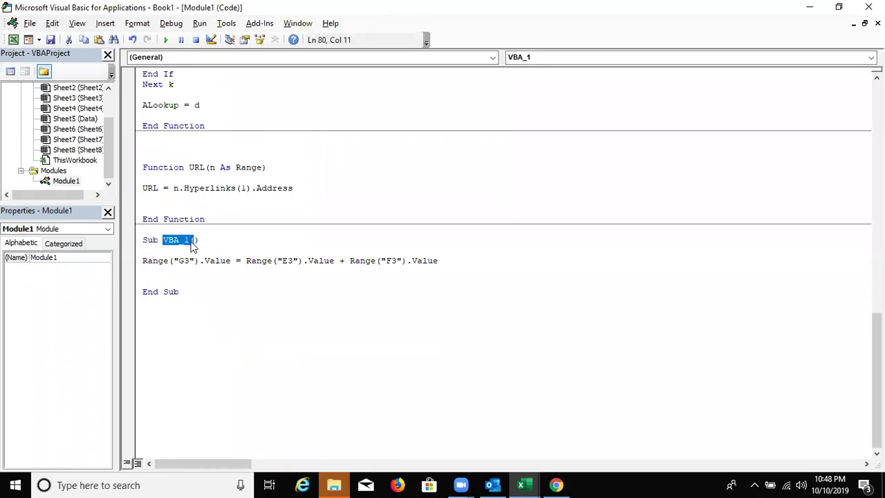
{"action": "left_click", "coordinate": [155, 282]}
{"action": "left_click_drag", "start_coordinate": [144, 261], "coordinate": [182, 279]}
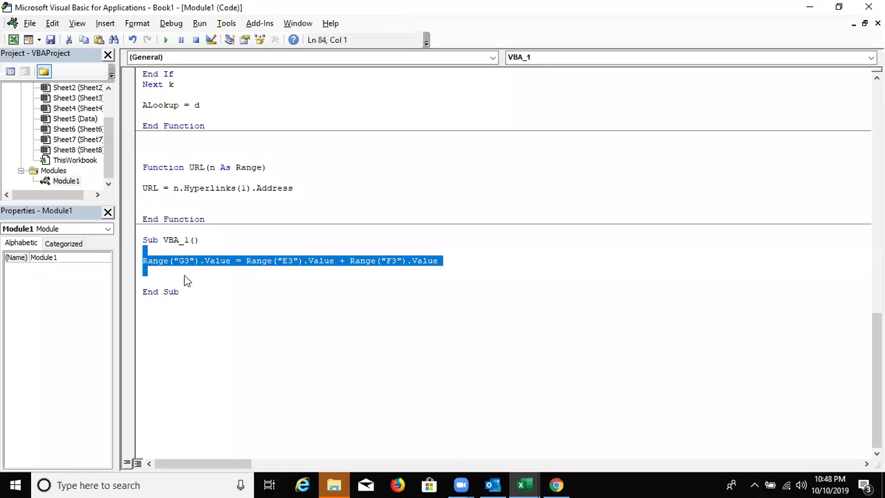
{"action": "left_click", "coordinate": [185, 276]}
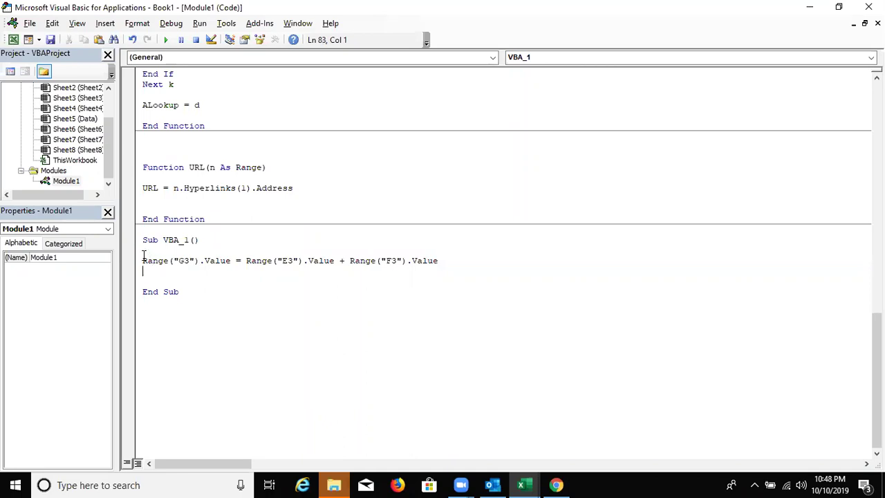
{"action": "key", "text": "shift+Down"}
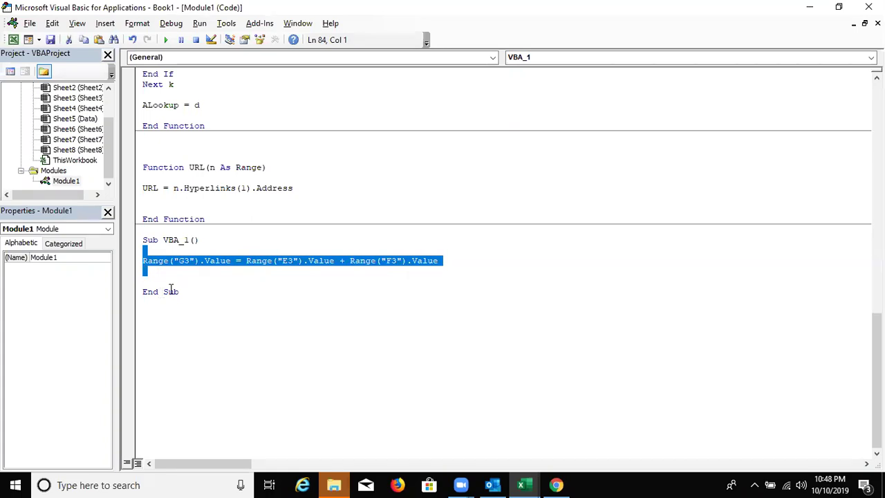
{"action": "left_click", "coordinate": [174, 282]}
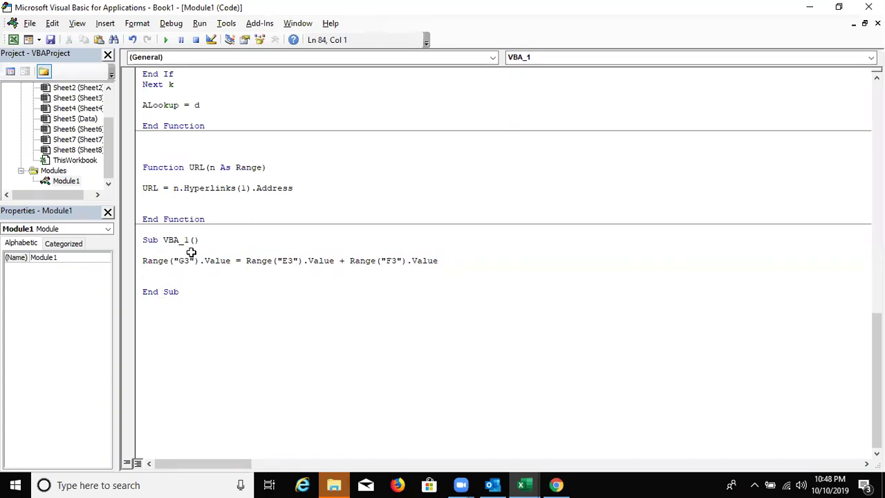
On Sheet7, point out 20 in E3, 60 in F3 and the empty G3
{"action": "key", "text": "alt+F11"}
{"action": "left_click", "coordinate": [223, 179]}
{"action": "left_click", "coordinate": [261, 181]}
{"action": "left_click", "coordinate": [298, 180]}
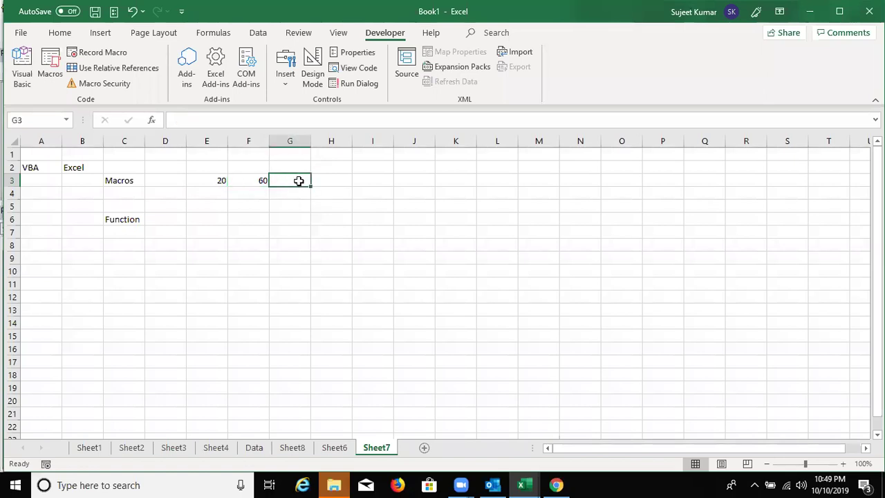
Back in the code, highlight the G3 target and the E3 plus F3 sum
{"action": "key", "text": "alt+F11"}
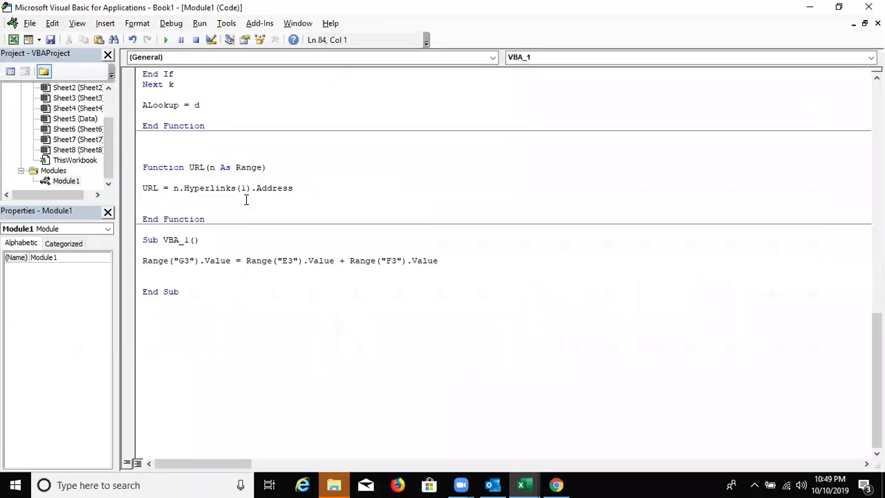
{"action": "left_click_drag", "start_coordinate": [231, 261], "coordinate": [152, 261]}
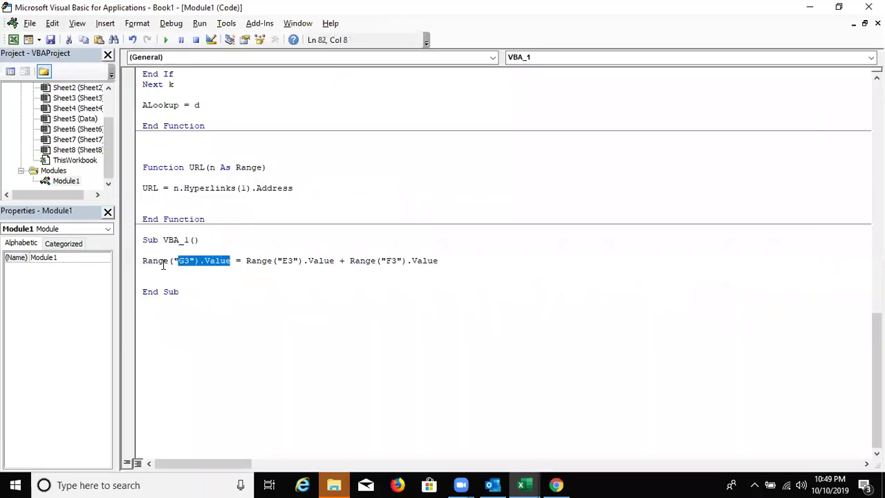
{"action": "left_click_drag", "start_coordinate": [240, 261], "coordinate": [440, 260]}
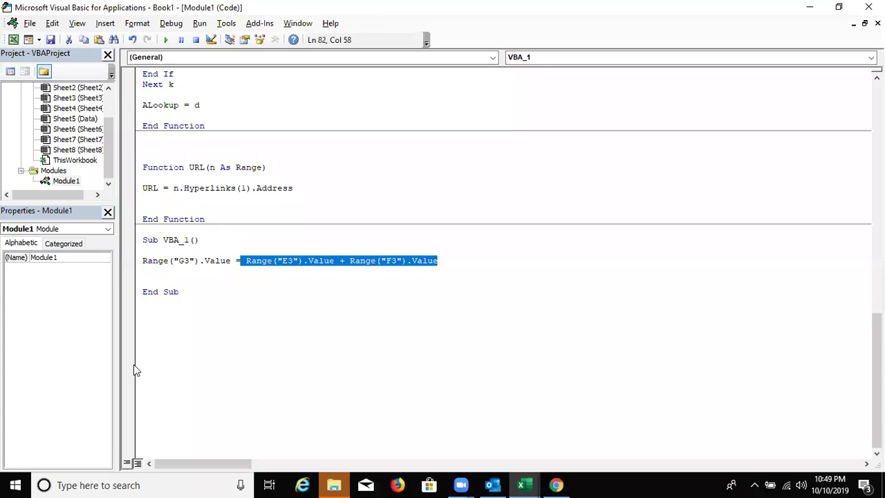
Run the VBA_1 macro to fill G3 with the sum 80
{"action": "key", "text": "alt+F11"}
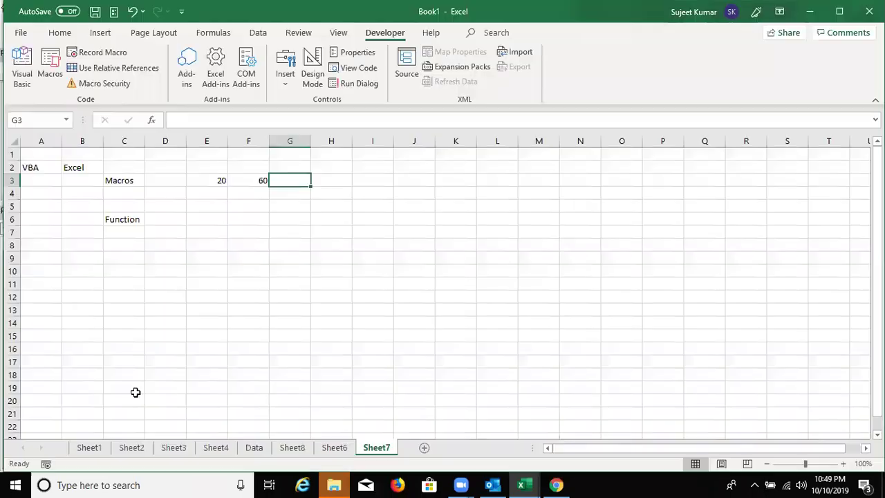
{"action": "left_click", "coordinate": [51, 75]}
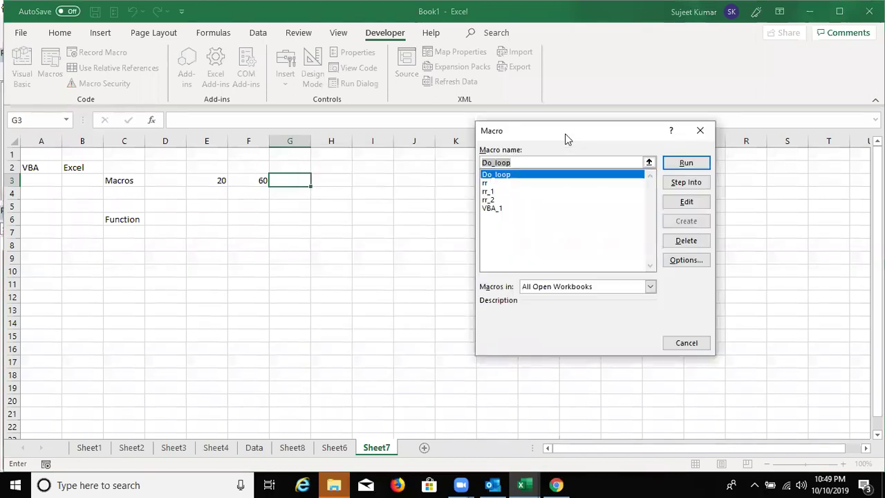
{"action": "left_click", "coordinate": [498, 210]}
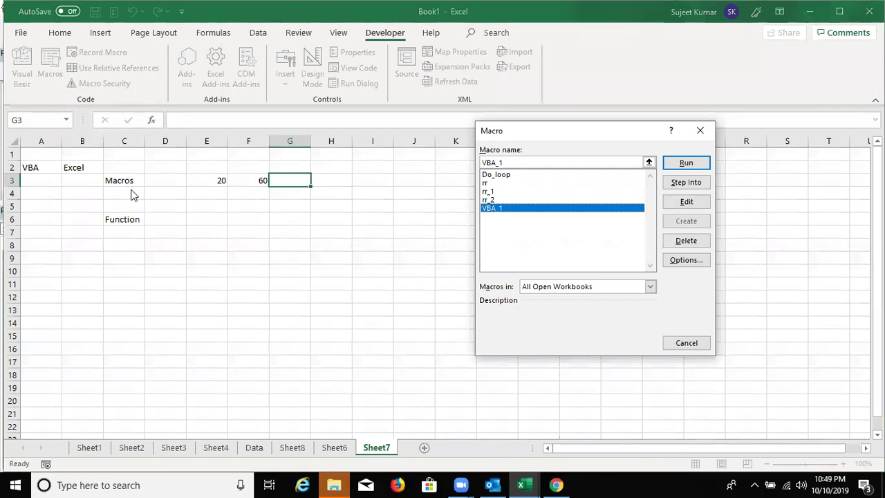
{"action": "left_click", "coordinate": [683, 164]}
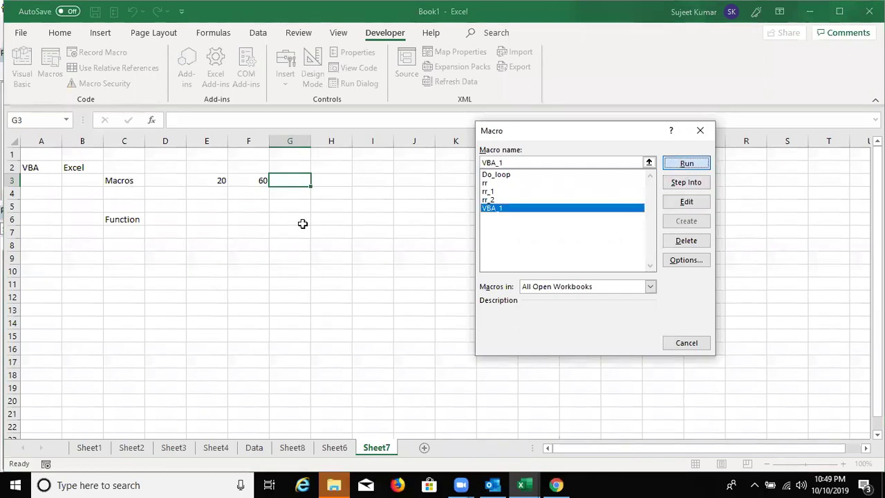
Change E3 to 30 and check G3
{"action": "left_click", "coordinate": [211, 185]}
{"action": "type", "text": "30"}
{"action": "key", "text": "Return"}
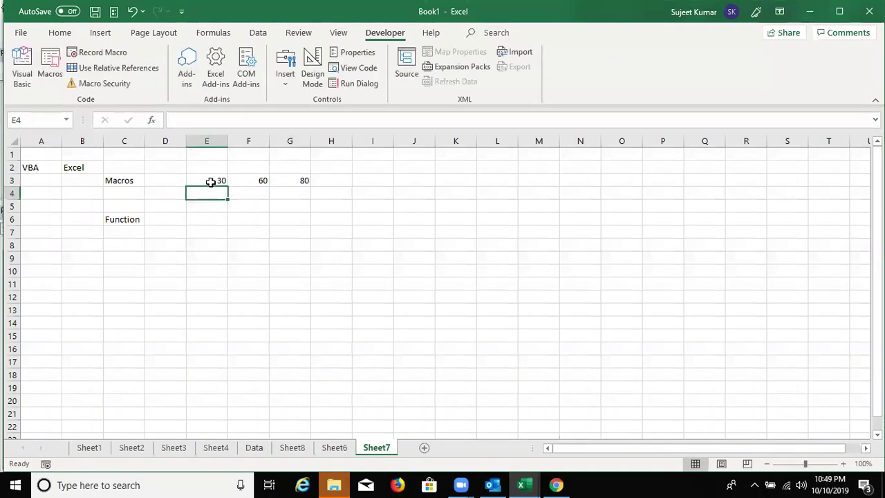
{"action": "left_click", "coordinate": [284, 188]}
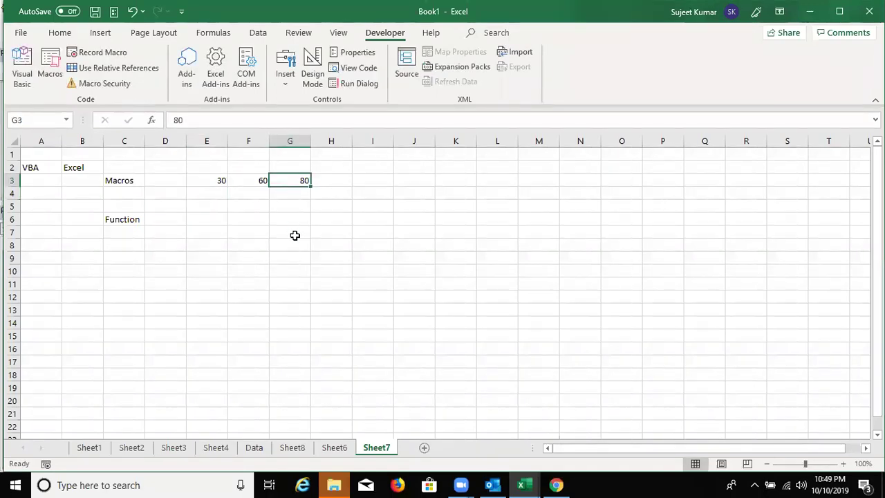
Rerun VBA_1 so G3 updates to 90
{"action": "left_click", "coordinate": [51, 82]}
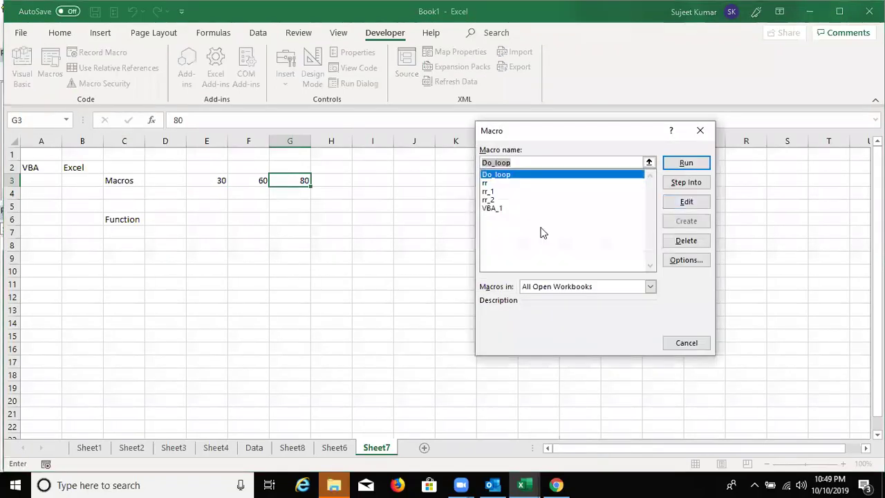
{"action": "left_click", "coordinate": [519, 209]}
{"action": "left_click", "coordinate": [688, 166]}
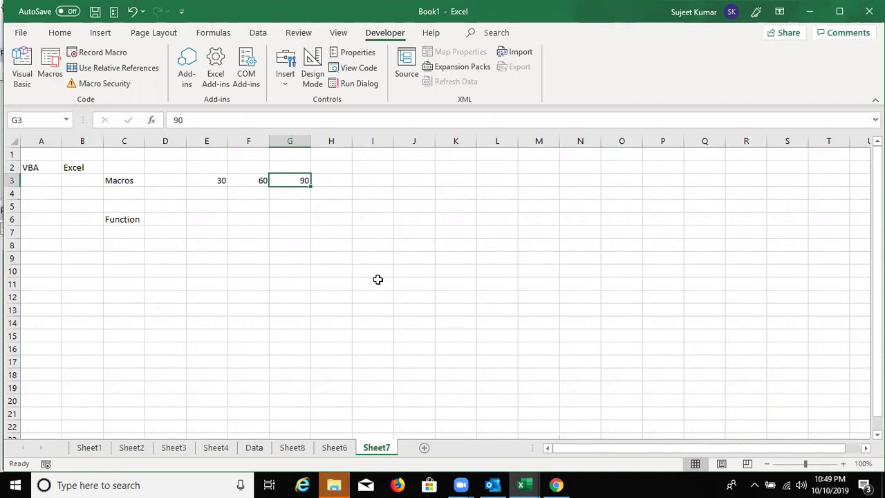
{"action": "key", "text": "Down"}
{"action": "key", "text": "Down"}
{"action": "key", "text": "Down"}
{"action": "key", "text": "Left"}
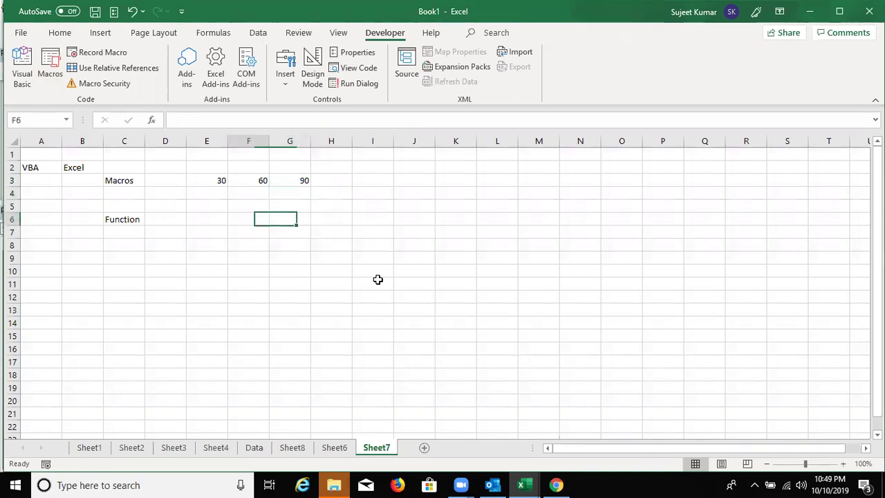
{"action": "key", "text": "Left"}
{"action": "left_click", "coordinate": [334, 449]}
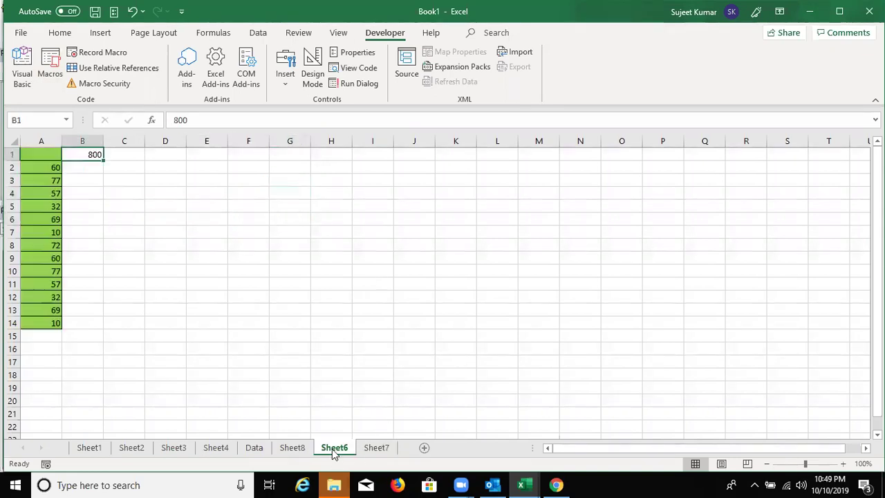
{"action": "left_click", "coordinate": [291, 447]}
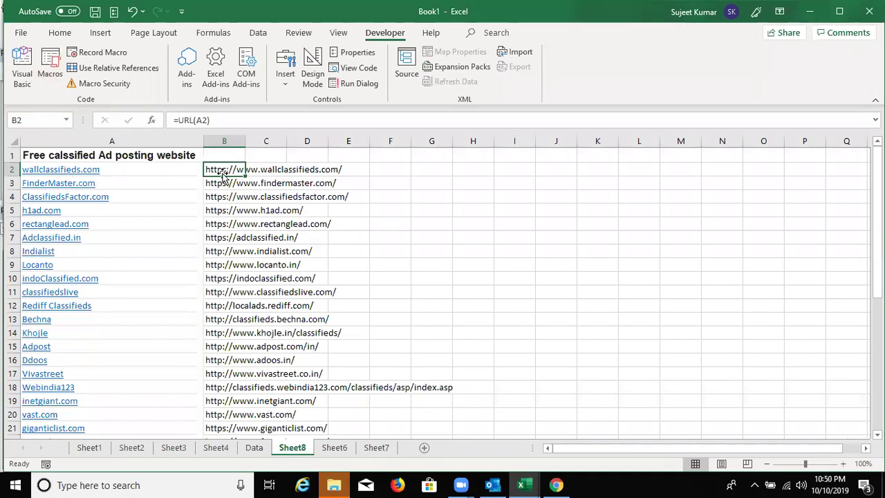
{"action": "scroll", "coordinate": [219, 239], "scroll_direction": "down", "scroll_amount": 7}
{"action": "scroll", "coordinate": [203, 349], "scroll_direction": "down", "scroll_amount": 3}
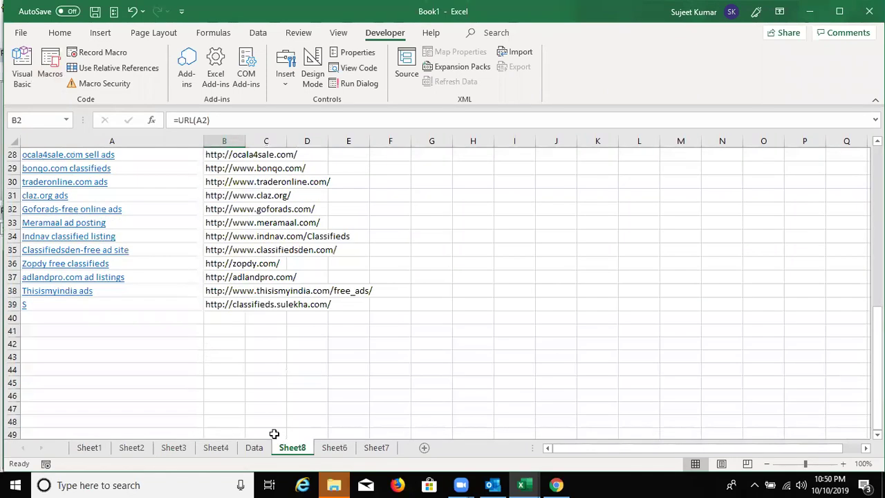
{"action": "left_click", "coordinate": [376, 447]}
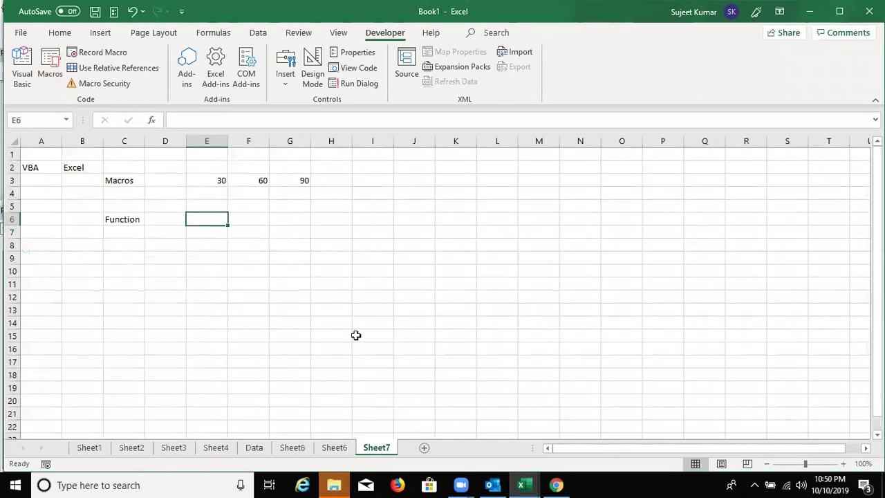
Enter the formula =E3+F3 in cell G4
{"action": "left_click", "coordinate": [312, 191]}
{"action": "left_click", "coordinate": [302, 195]}
{"action": "type", "text": "="}
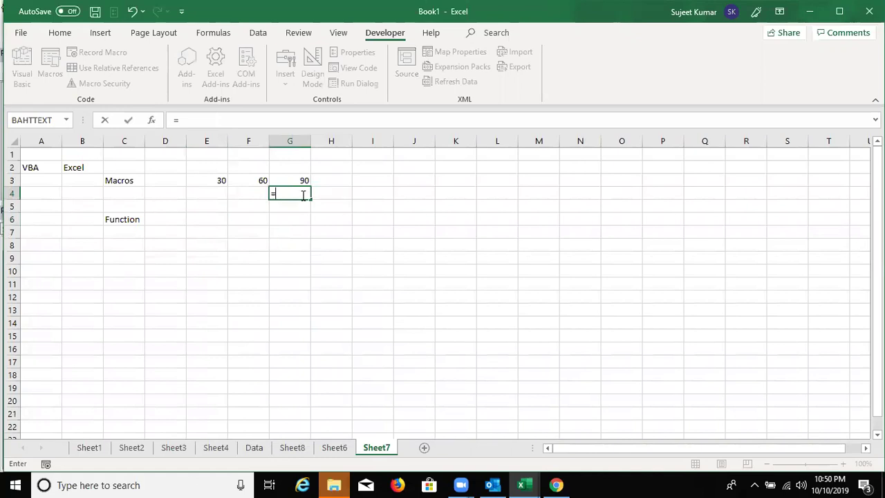
{"action": "left_click", "coordinate": [222, 178]}
{"action": "type", "text": "69"}
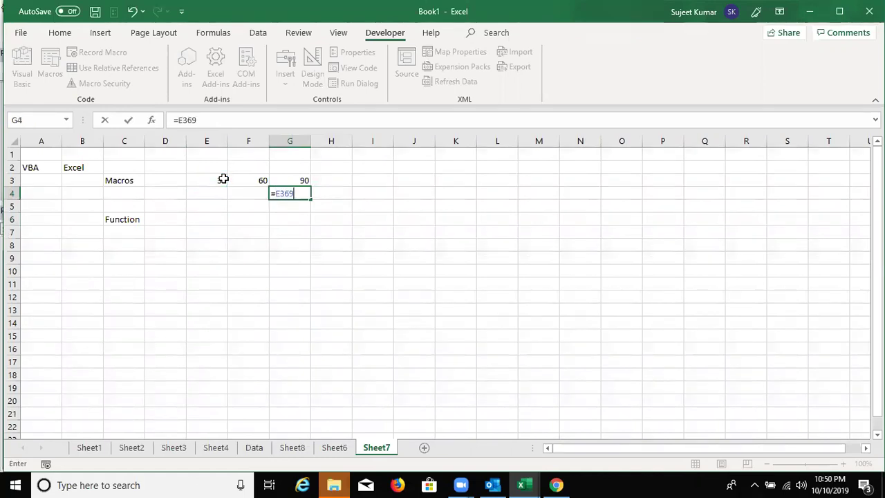
{"action": "key", "text": "BackSpace"}
{"action": "key", "text": "BackSpace"}
{"action": "type", "text": "+"}
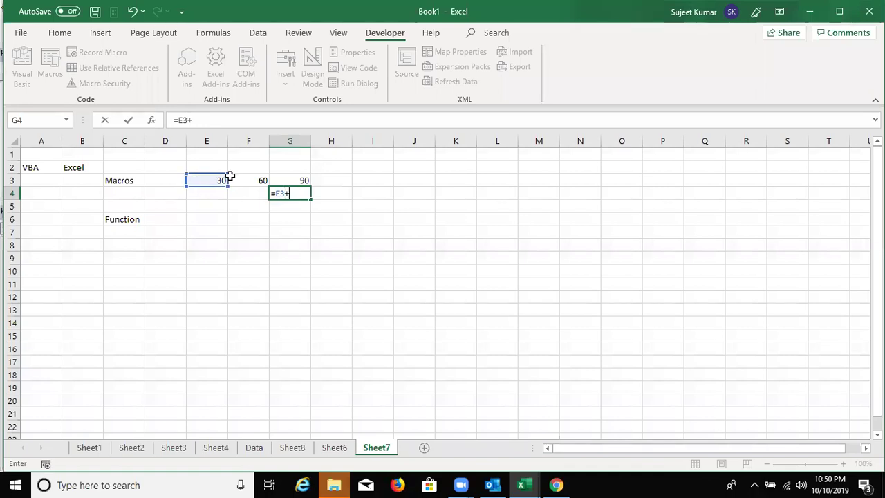
{"action": "left_click", "coordinate": [246, 171]}
{"action": "left_click", "coordinate": [248, 179]}
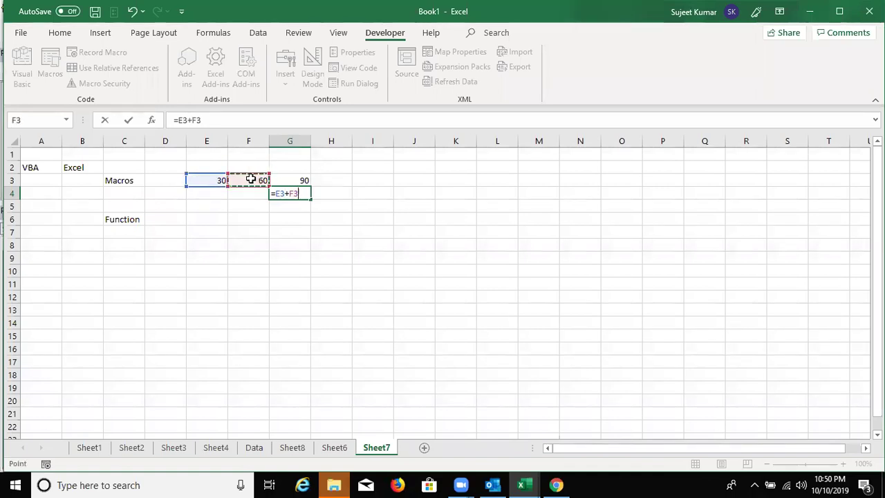
{"action": "key", "text": "Return"}
Change E3 to 85 so G4 shows 145
{"action": "left_click", "coordinate": [223, 184]}
{"action": "type", "text": "85"}
{"action": "key", "text": "Return"}
{"action": "left_click", "coordinate": [285, 196]}
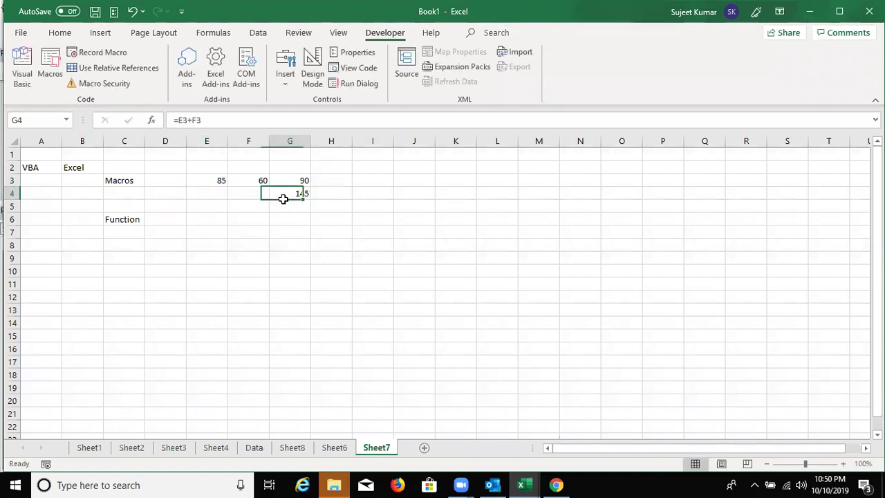
{"action": "left_click", "coordinate": [96, 218]}
{"action": "left_click", "coordinate": [125, 219]}
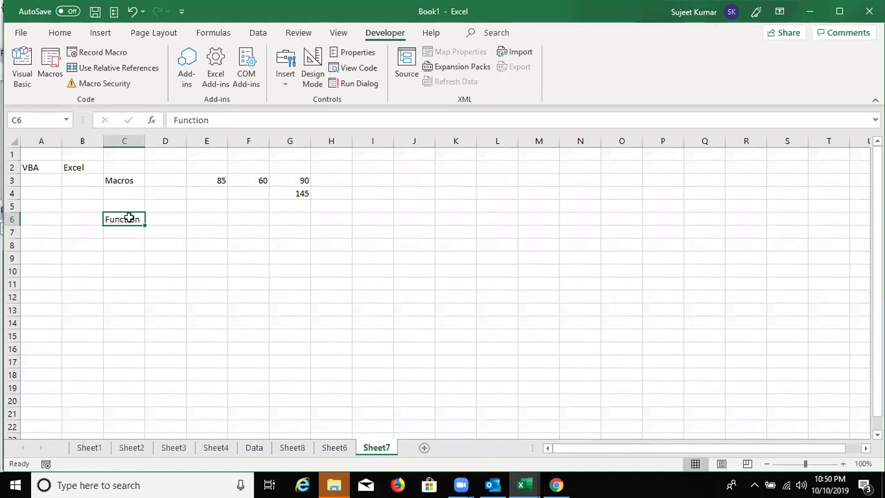
{"action": "key", "text": "Up"}
{"action": "key", "text": "Up"}
{"action": "key", "text": "Up"}
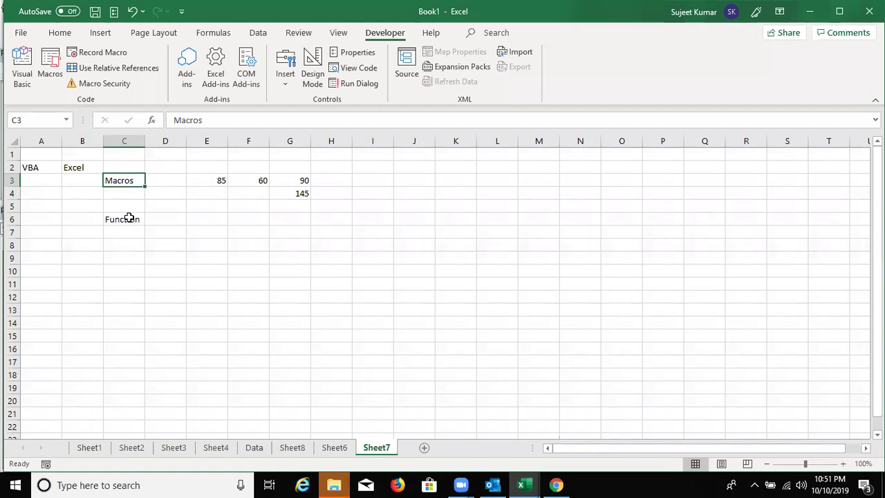
{"action": "left_click", "coordinate": [128, 218]}
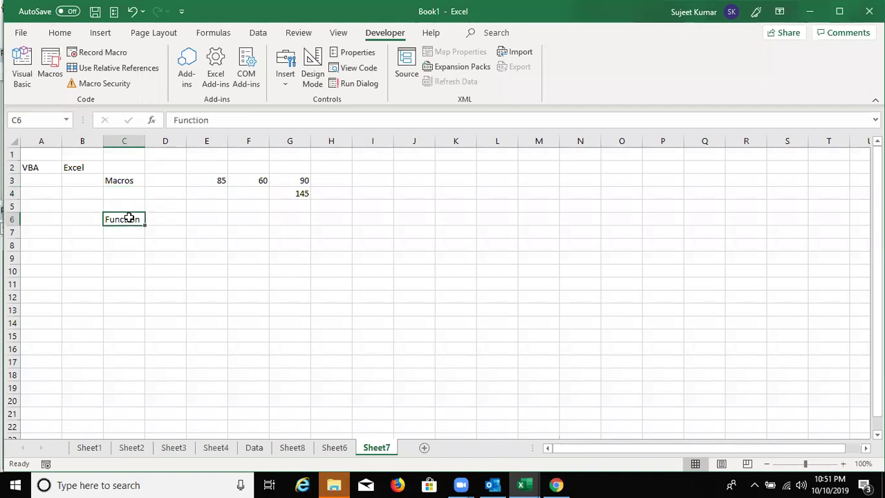
Enter the label Userform in cell C10
{"action": "key", "text": "Up"}
{"action": "key", "text": "Down"}
{"action": "key", "text": "Down"}
{"action": "key", "text": "Down"}
{"action": "key", "text": "Down"}
{"action": "key", "text": "Down"}
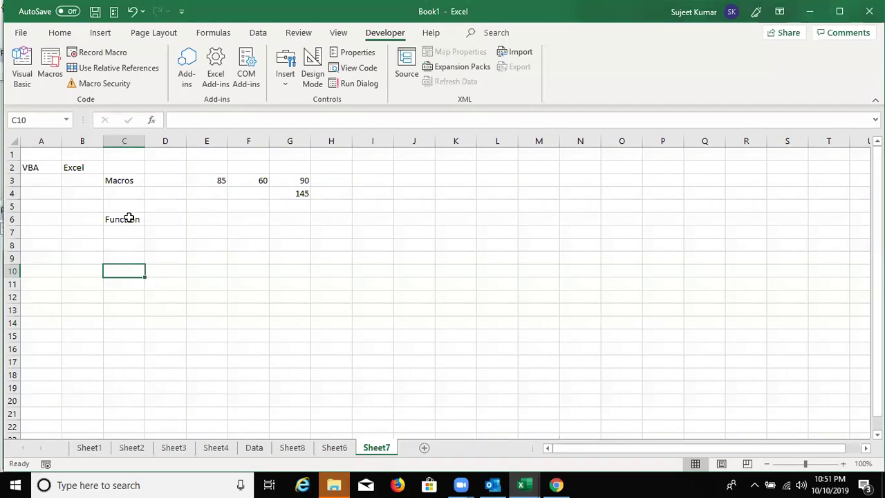
{"action": "type", "text": "Userform"}
{"action": "key", "text": "Return"}
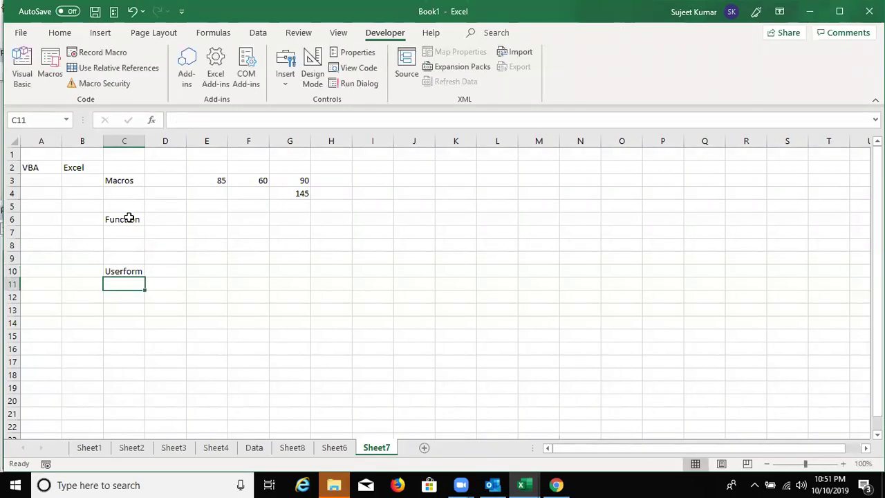
Browse the Format Cells tabs for E9 without changes, then return to the Visual Basic editor
{"action": "left_click", "coordinate": [198, 259]}
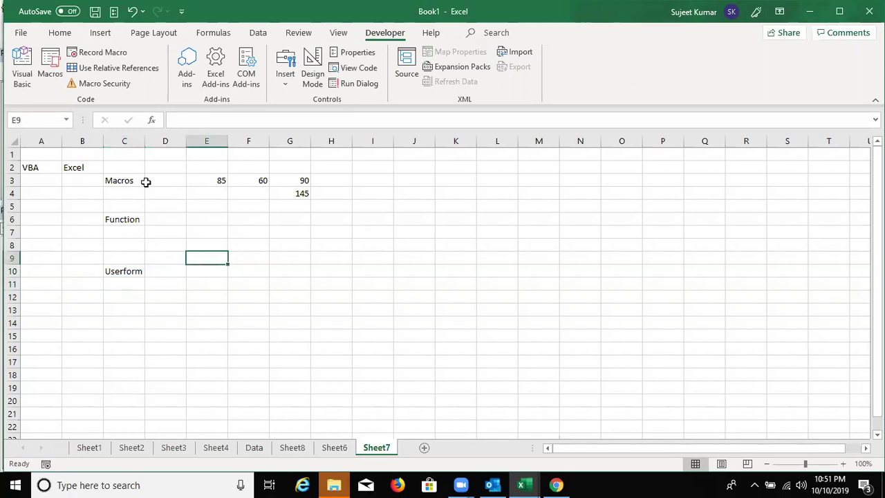
{"action": "left_click", "coordinate": [60, 33]}
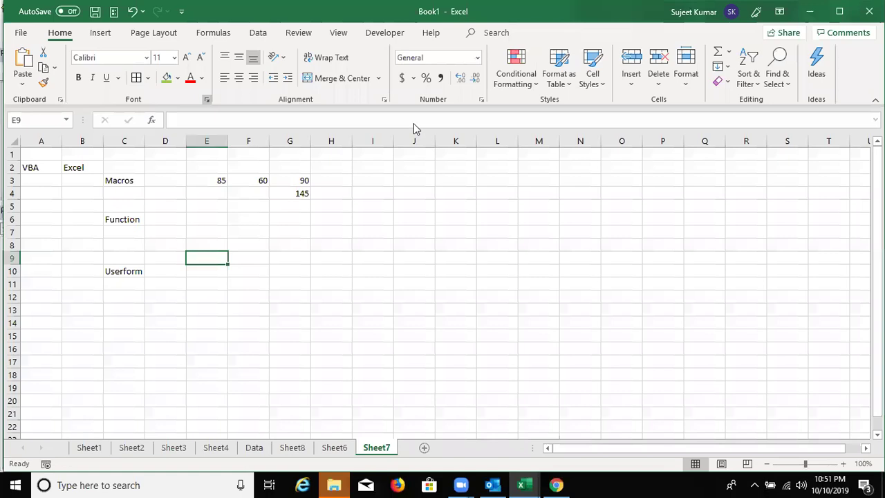
{"action": "key", "text": "ctrl+shift+f"}
{"action": "left_click", "coordinate": [426, 140]}
{"action": "left_click", "coordinate": [460, 140]}
{"action": "left_click", "coordinate": [499, 141]}
{"action": "left_click", "coordinate": [462, 140]}
{"action": "left_click", "coordinate": [426, 140]}
{"action": "left_click", "coordinate": [391, 140]}
{"action": "left_click", "coordinate": [350, 141]}
{"action": "left_click", "coordinate": [312, 141]}
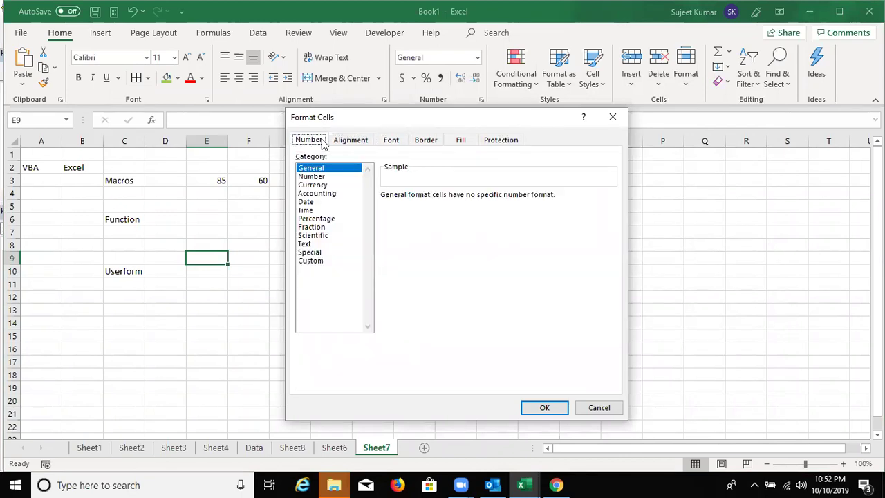
{"action": "left_click", "coordinate": [612, 116]}
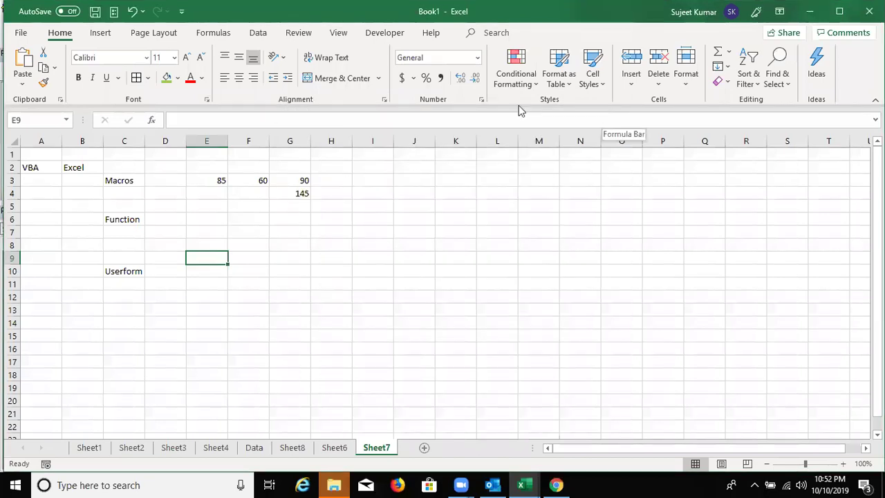
{"action": "key", "text": "alt+F11"}
{"action": "left_click", "coordinate": [105, 23]}
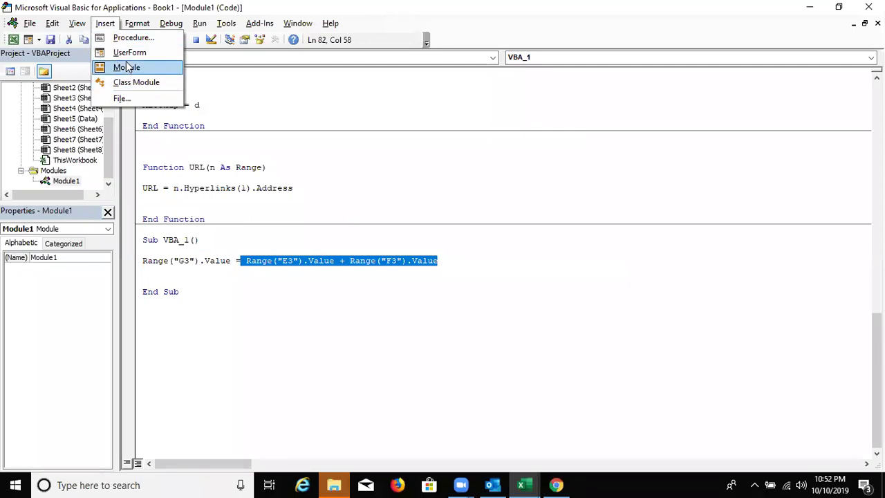
Insert a blank UserForm1, run it once, and close its window
{"action": "left_click", "coordinate": [126, 63]}
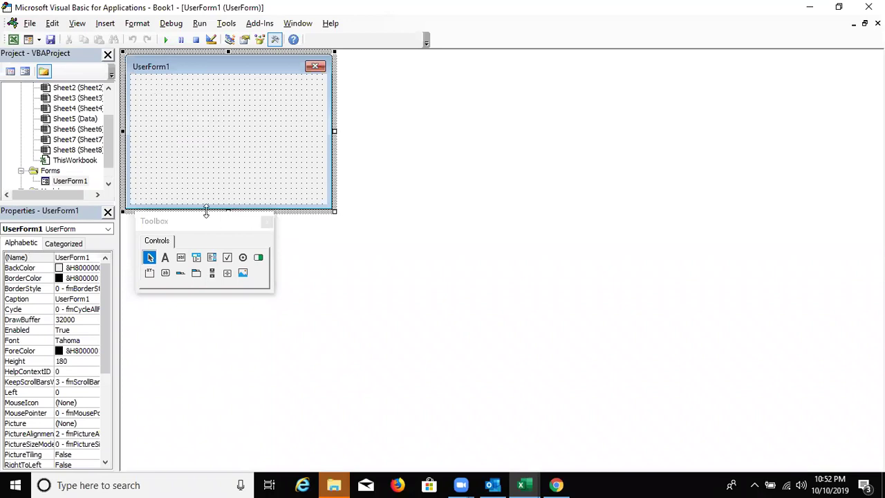
{"action": "left_click", "coordinate": [165, 40]}
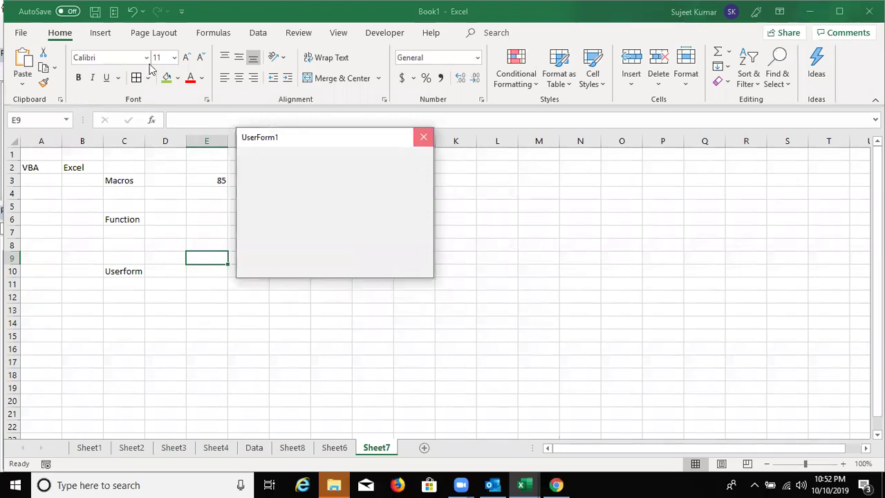
{"action": "left_click", "coordinate": [422, 144]}
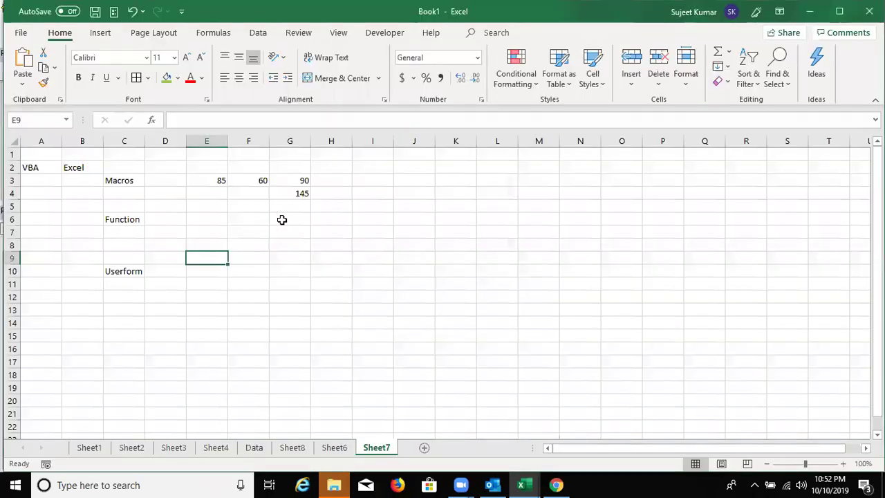
{"action": "left_click", "coordinate": [164, 274]}
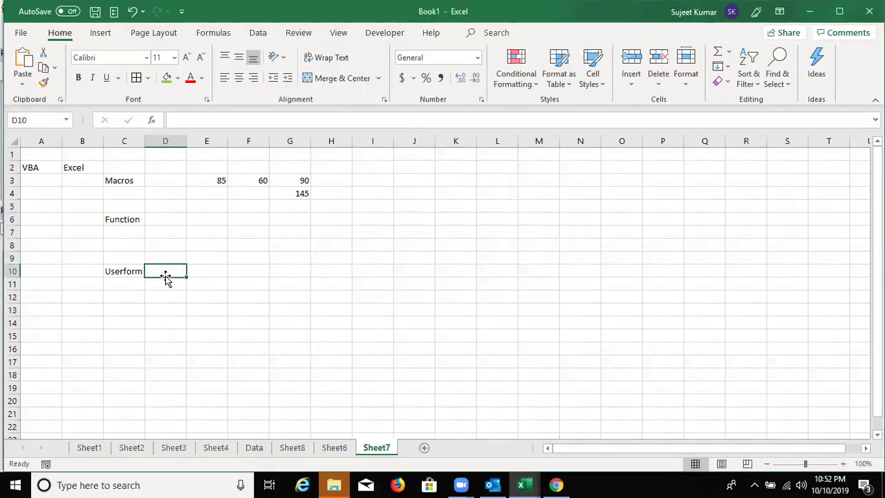
{"action": "left_click", "coordinate": [121, 181]}
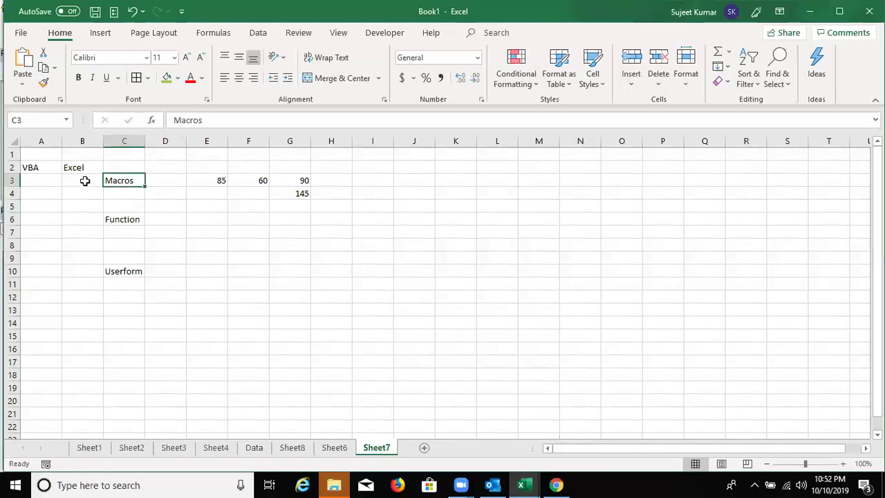
{"action": "mouse_move", "coordinate": [116, 187]}
{"action": "left_mouse_down"}
{"action": "mouse_move", "coordinate": [124, 202]}
{"action": "mouse_move", "coordinate": [123, 182]}
{"action": "left_mouse_up"}
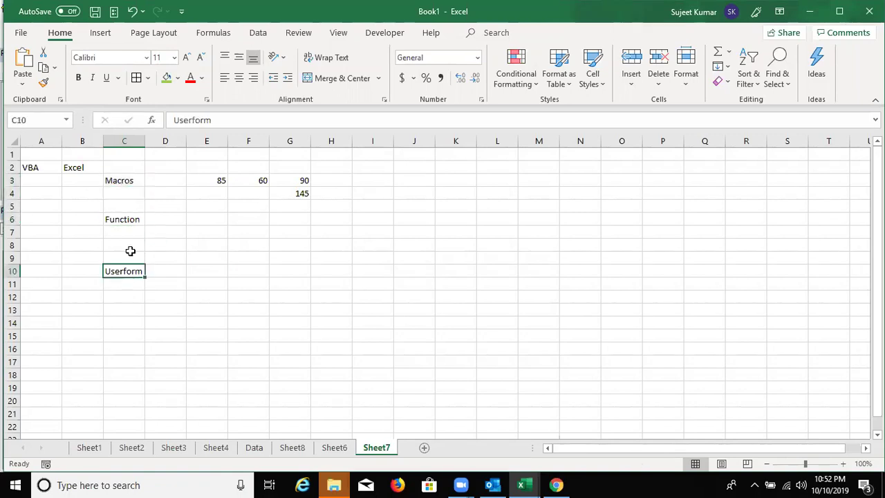
{"action": "left_click_drag", "start_coordinate": [128, 246], "coordinate": [119, 183]}
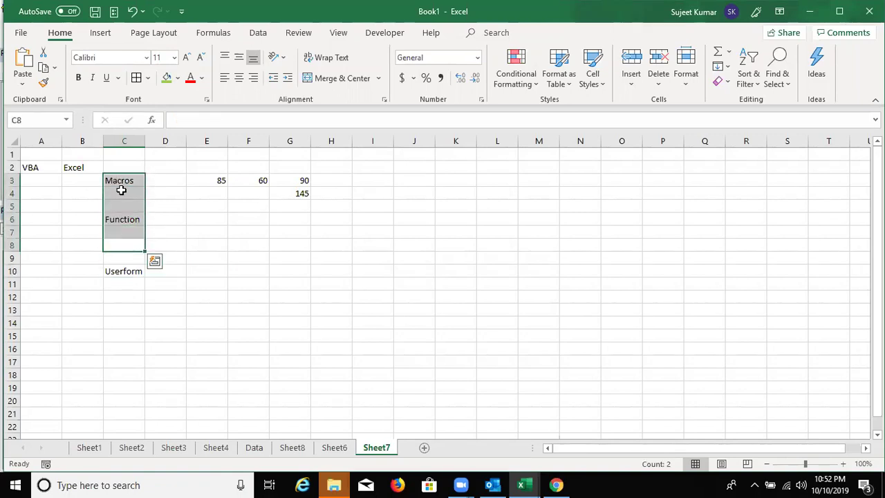
{"action": "left_click", "coordinate": [142, 272]}
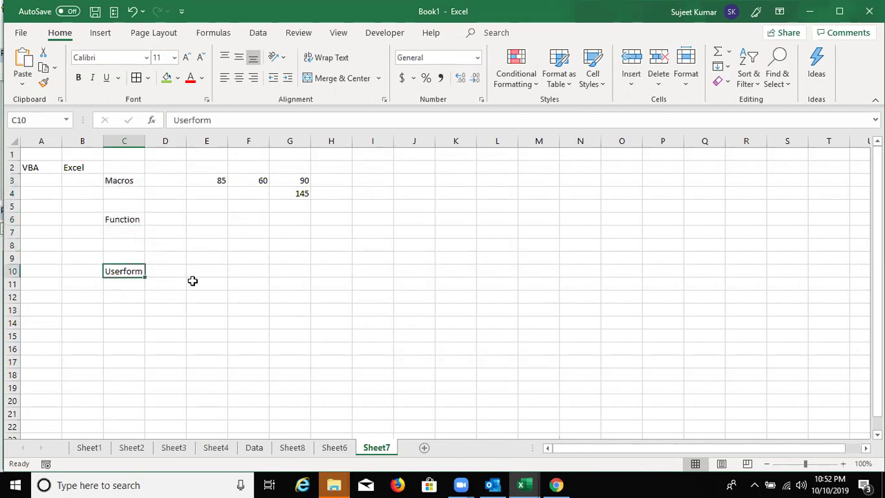
{"action": "left_click", "coordinate": [237, 269]}
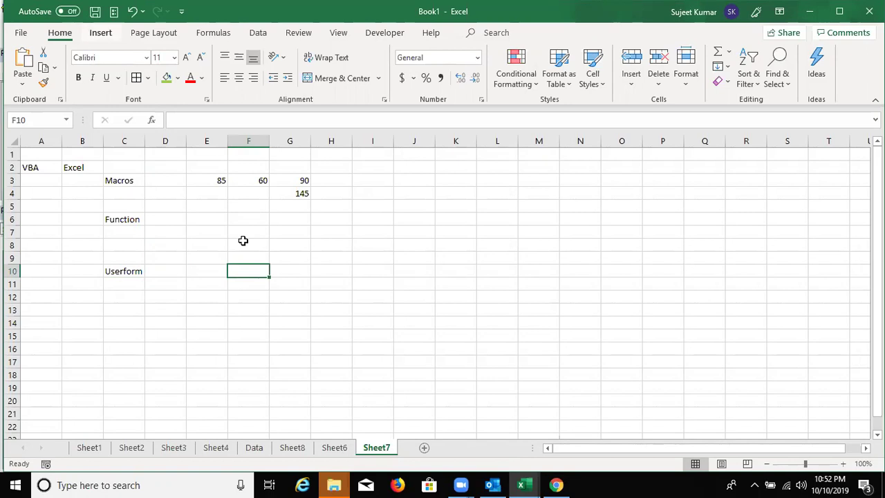
{"action": "left_click", "coordinate": [101, 32]}
{"action": "left_click", "coordinate": [28, 64]}
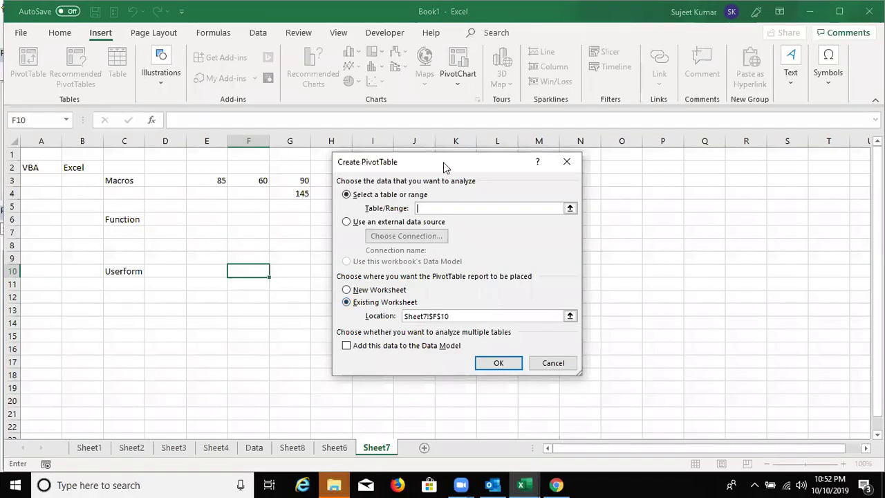
{"action": "left_click_drag", "start_coordinate": [445, 166], "coordinate": [417, 139]}
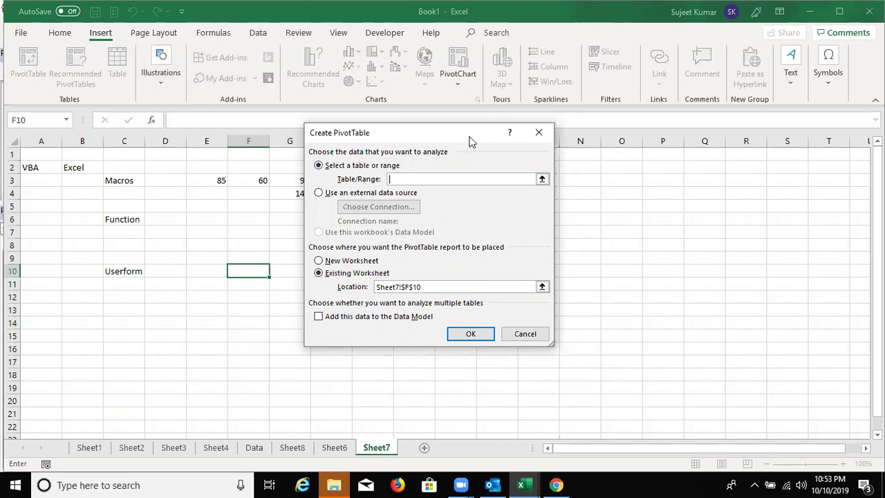
{"action": "left_click_drag", "start_coordinate": [429, 132], "coordinate": [337, 112]}
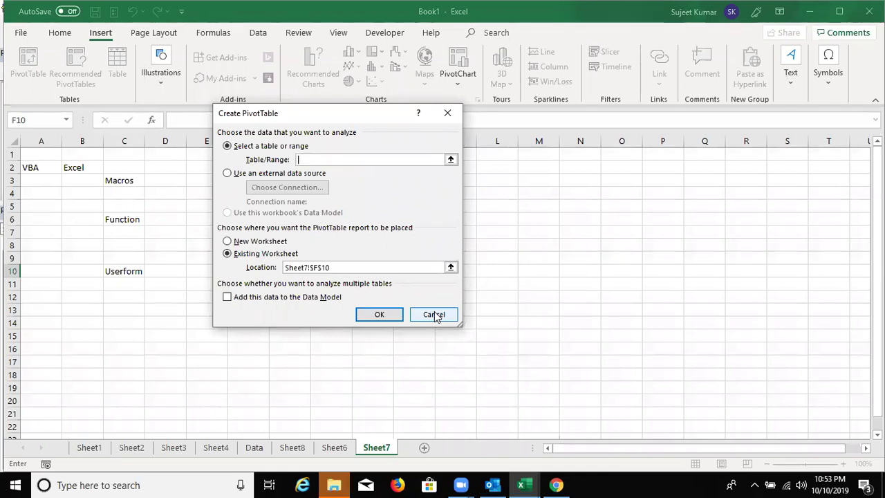
{"action": "left_click_drag", "start_coordinate": [357, 121], "coordinate": [393, 151]}
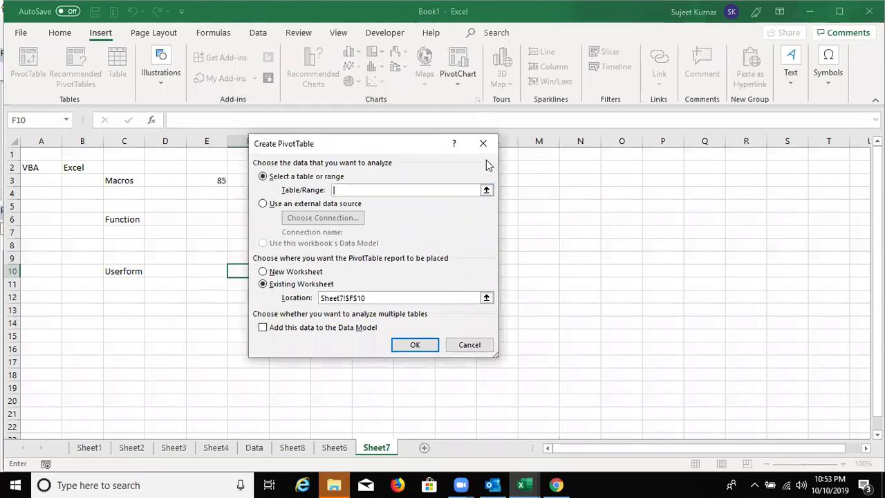
{"action": "left_click", "coordinate": [480, 142]}
{"action": "left_click", "coordinate": [108, 276]}
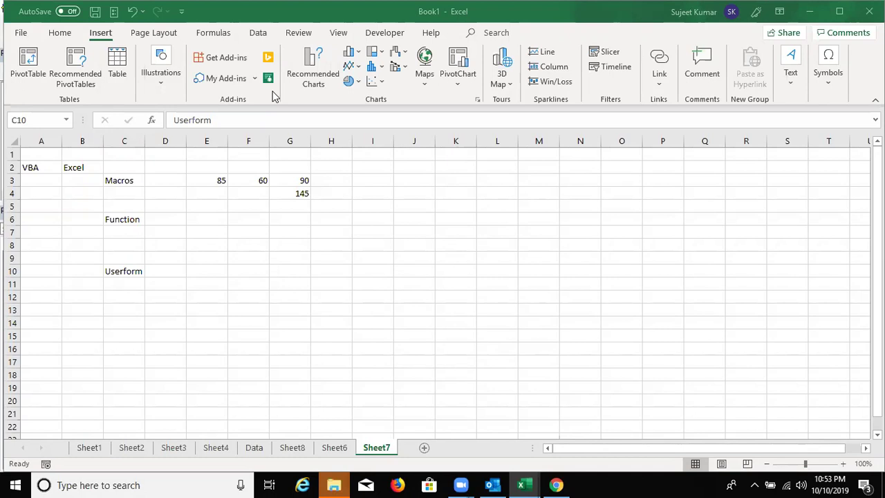
Move off the Userform label and bring up the Developer tab's macro commands
{"action": "left_click", "coordinate": [122, 275]}
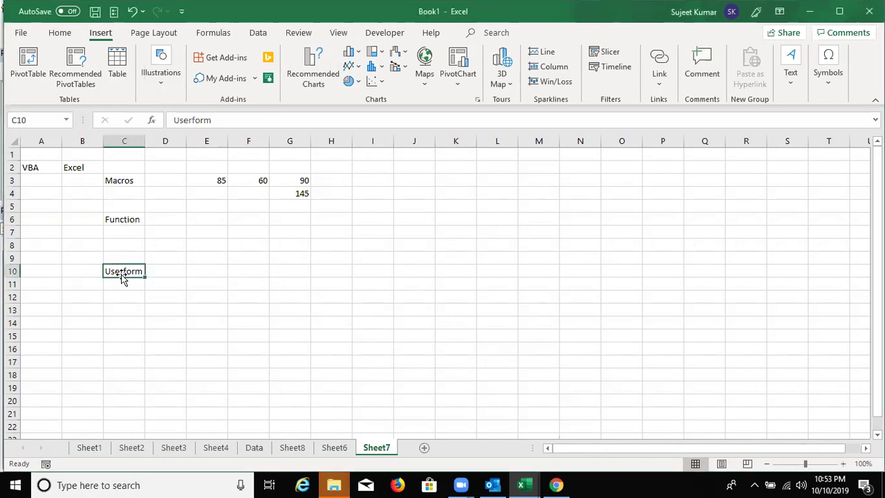
{"action": "left_click", "coordinate": [149, 269]}
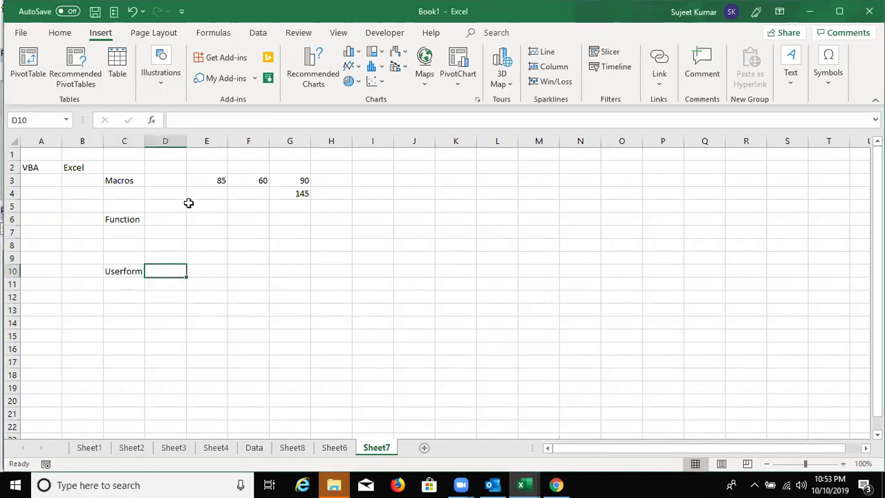
{"action": "left_click", "coordinate": [379, 34]}
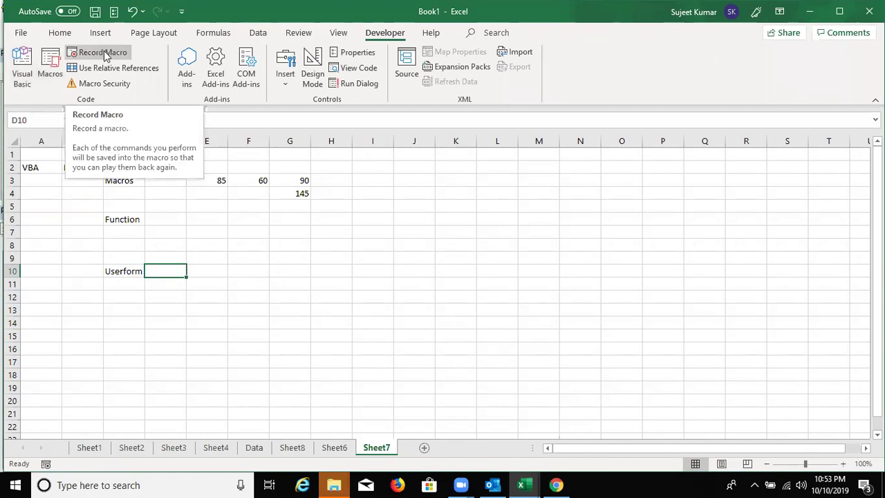
Check the Macros label in C3 and VBA heading in A2, then select B12 as the macro's start
{"action": "left_click", "coordinate": [131, 182]}
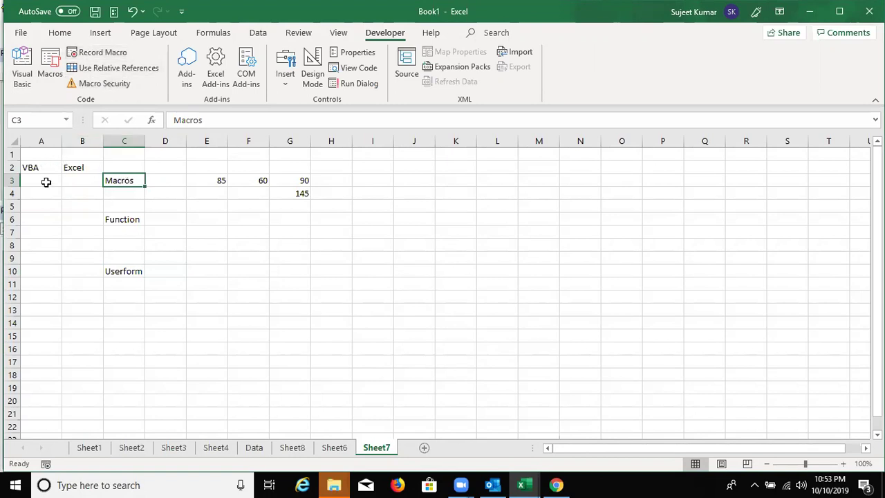
{"action": "left_click", "coordinate": [33, 164]}
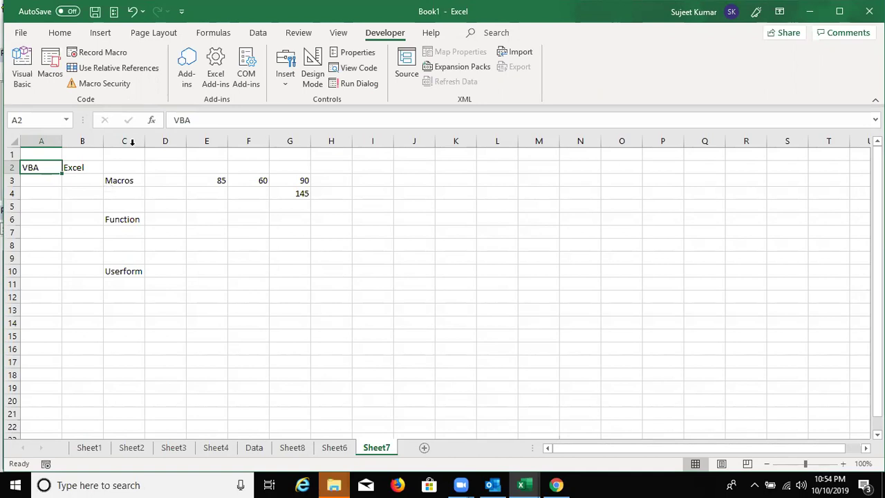
{"action": "left_click", "coordinate": [126, 180]}
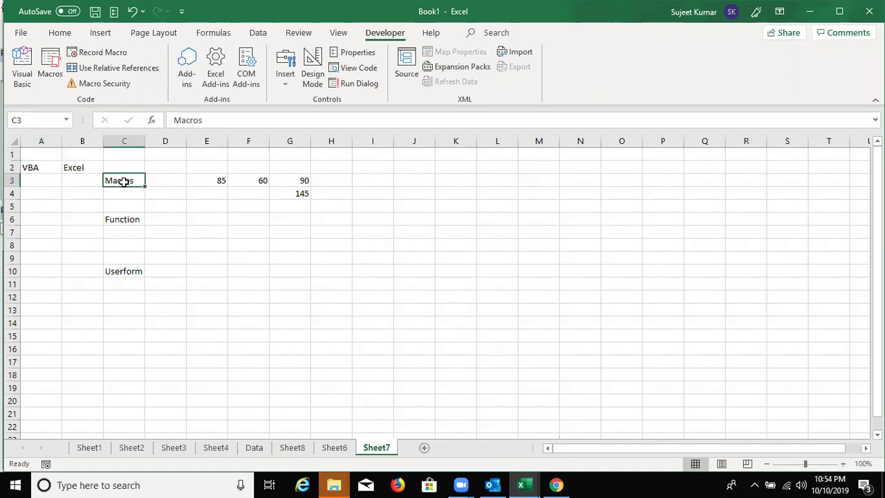
{"action": "left_click", "coordinate": [30, 164]}
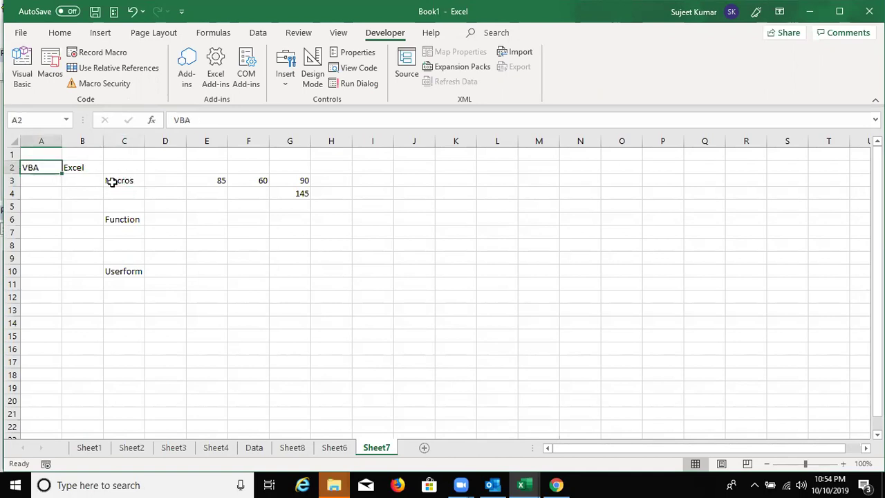
{"action": "left_click", "coordinate": [112, 182]}
{"action": "left_click", "coordinate": [179, 202]}
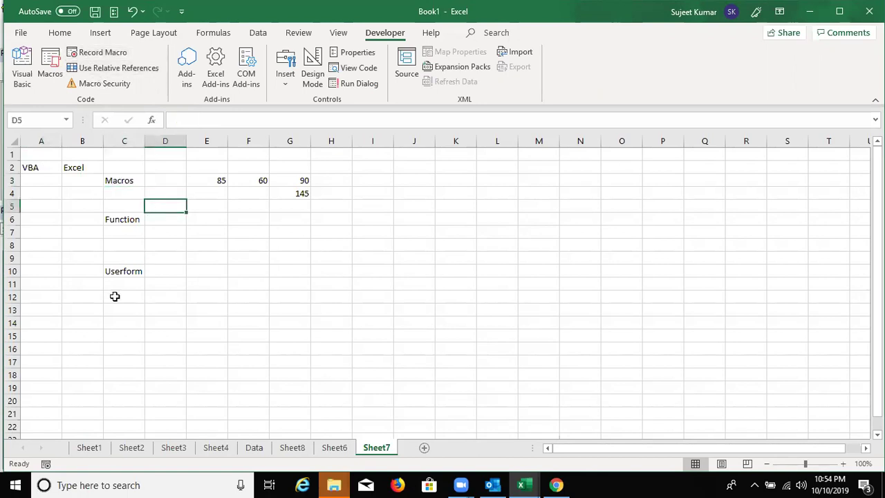
{"action": "left_click", "coordinate": [69, 294]}
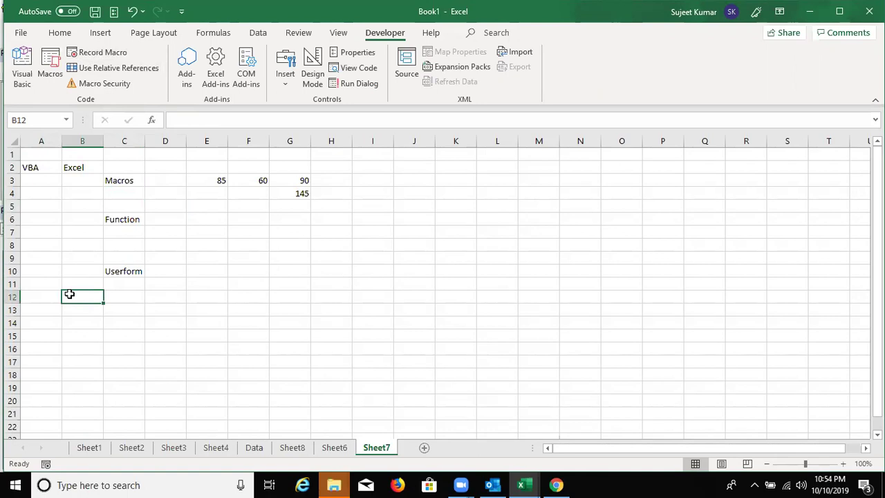
Record Macro1 entering 23, 65 and 36 across B12:D12, then stop the recording
{"action": "left_click", "coordinate": [102, 55]}
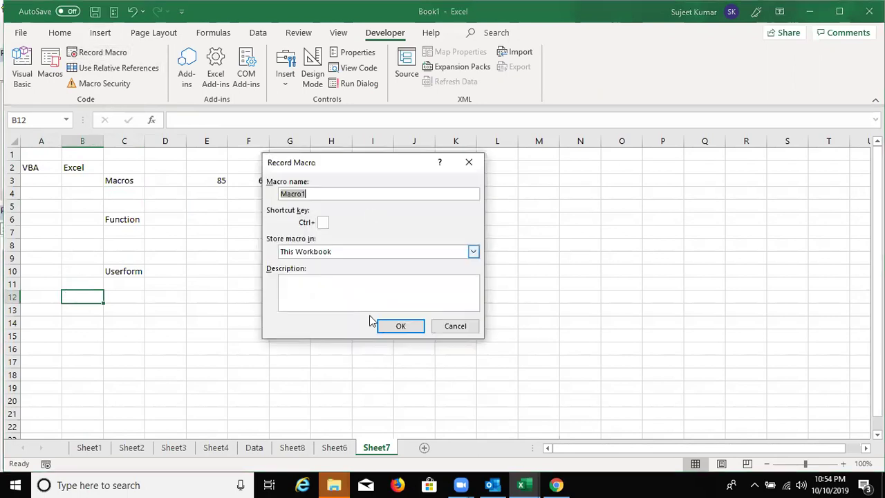
{"action": "left_click", "coordinate": [396, 327]}
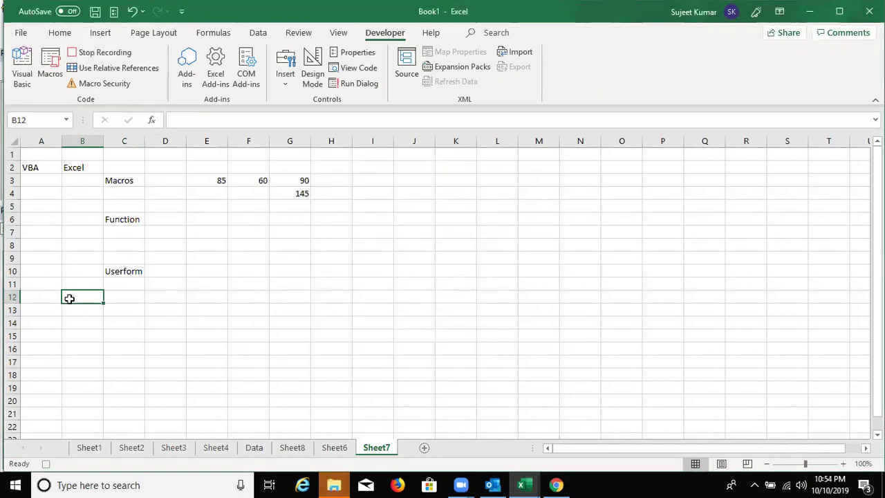
{"action": "type", "text": "23"}
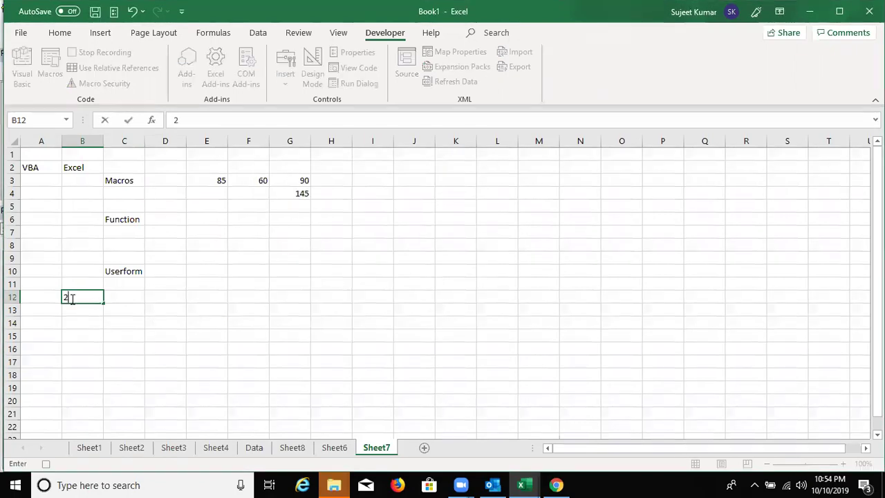
{"action": "key", "text": "Tab"}
{"action": "type", "text": "6"}
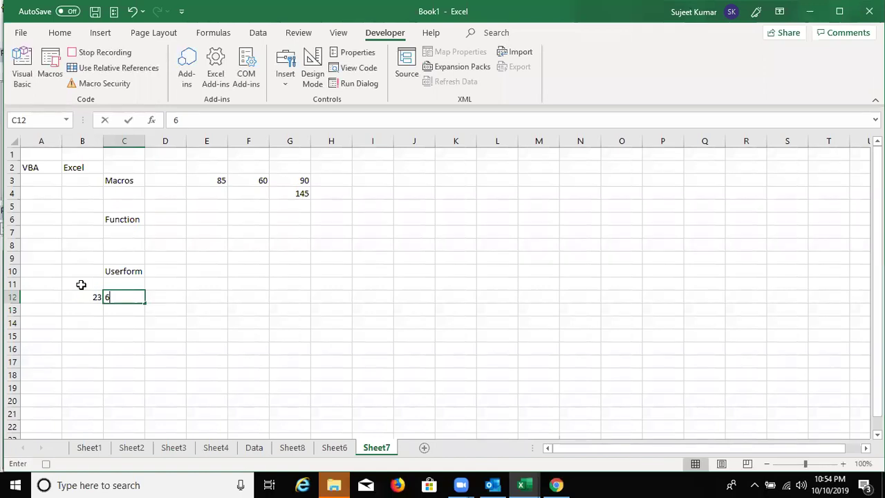
{"action": "type", "text": "5"}
{"action": "key", "text": "Tab"}
{"action": "type", "text": "36"}
{"action": "key", "text": "Tab"}
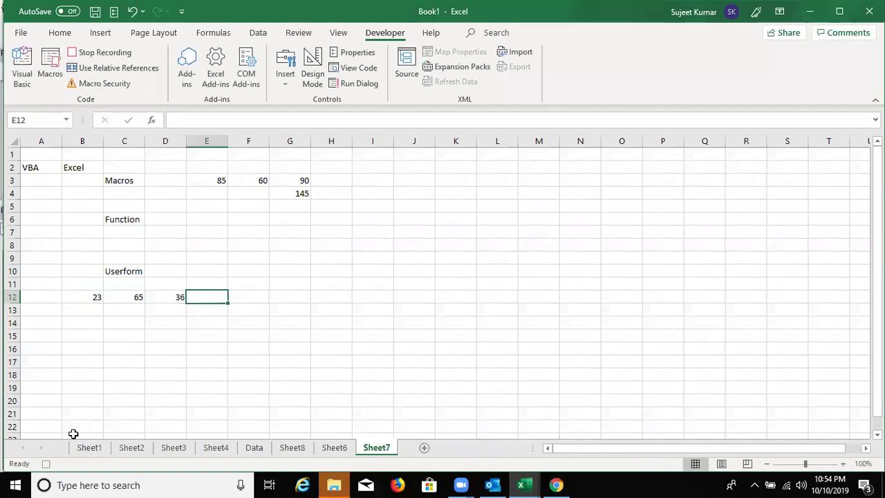
{"action": "left_click", "coordinate": [46, 464]}
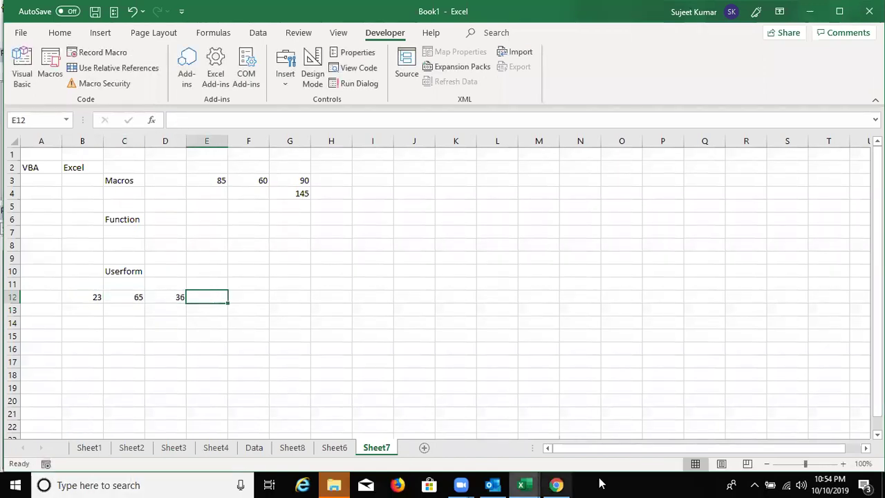
Open Module2 in the VBA editor and highlight Macro1's recorded lines entering 23, 65 and 36
{"action": "mouse_move", "coordinate": [515, 484]}
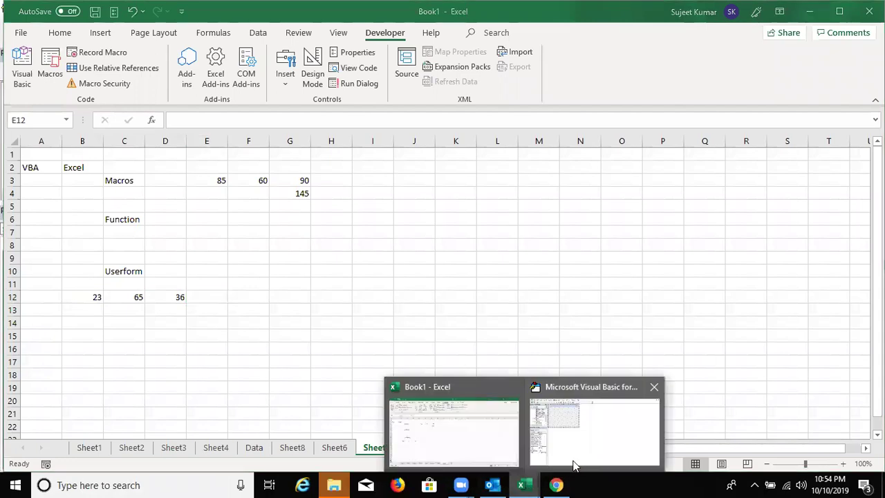
{"action": "left_click", "coordinate": [575, 459]}
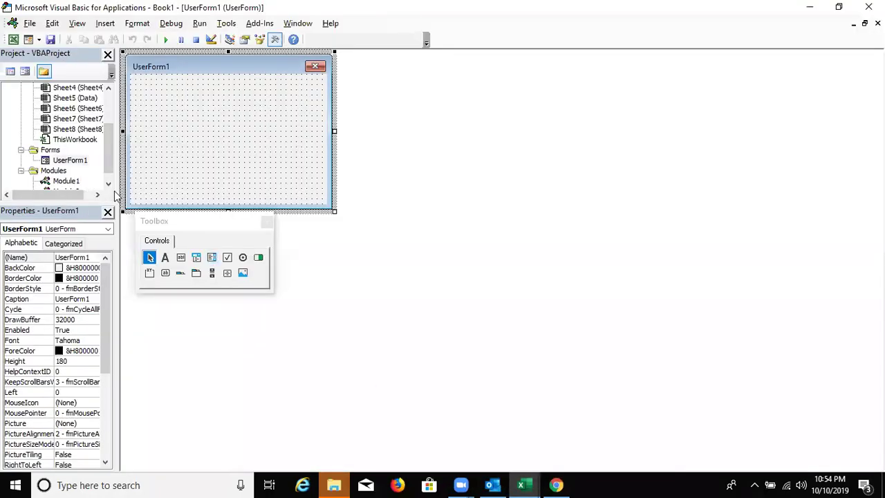
{"action": "left_click", "coordinate": [108, 184]}
{"action": "double_click", "coordinate": [76, 182]}
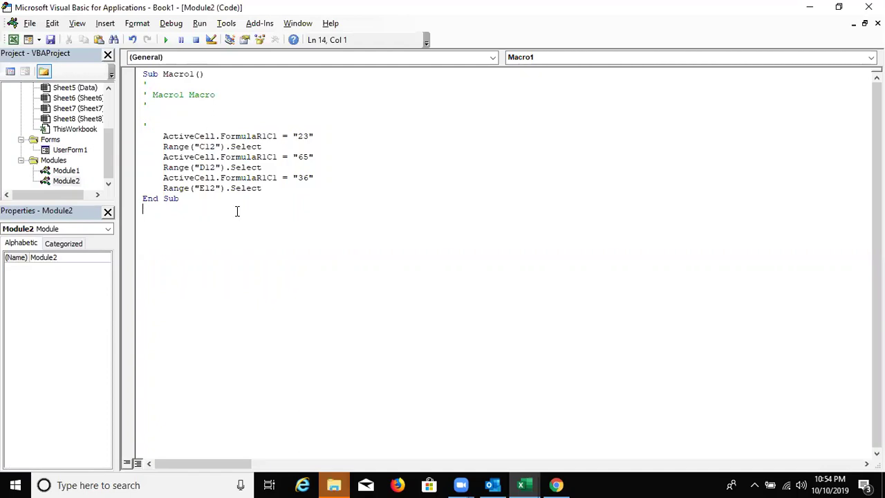
{"action": "key", "text": "Up"}
{"action": "key", "text": "Up"}
{"action": "key", "text": "Up"}
{"action": "key", "text": "Up"}
{"action": "key", "text": "Up"}
{"action": "key", "text": "Up"}
{"action": "key", "text": "Up"}
{"action": "key", "text": "shift+Down"}
{"action": "key", "text": "shift+Down"}
{"action": "key", "text": "shift+Down"}
{"action": "key", "text": "shift+Down"}
{"action": "key", "text": "shift+Down"}
{"action": "key", "text": "shift+Down"}
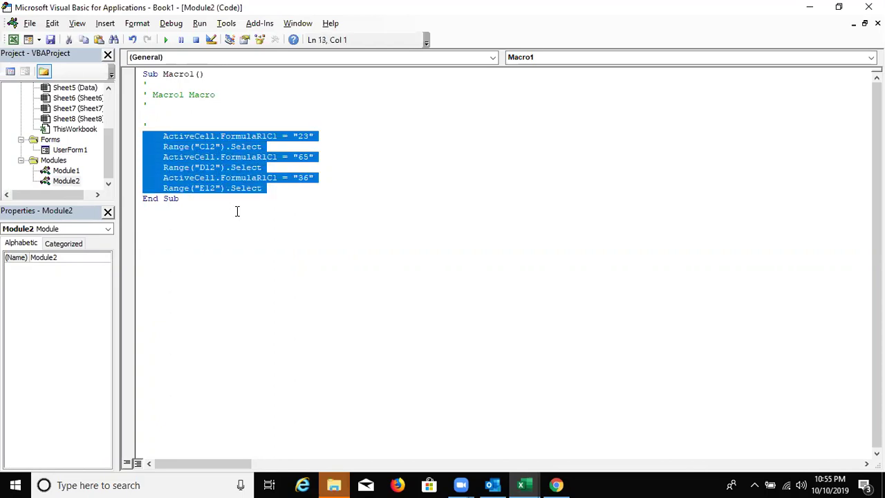
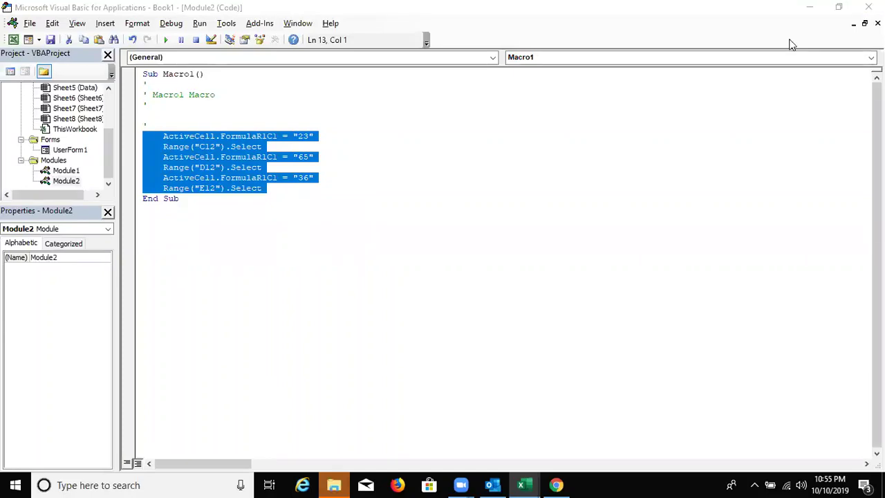
Display Module1's VBA_1 macro and select its line setting G3 to E3 plus F3
{"action": "double_click", "coordinate": [66, 170]}
{"action": "left_click", "coordinate": [207, 275]}
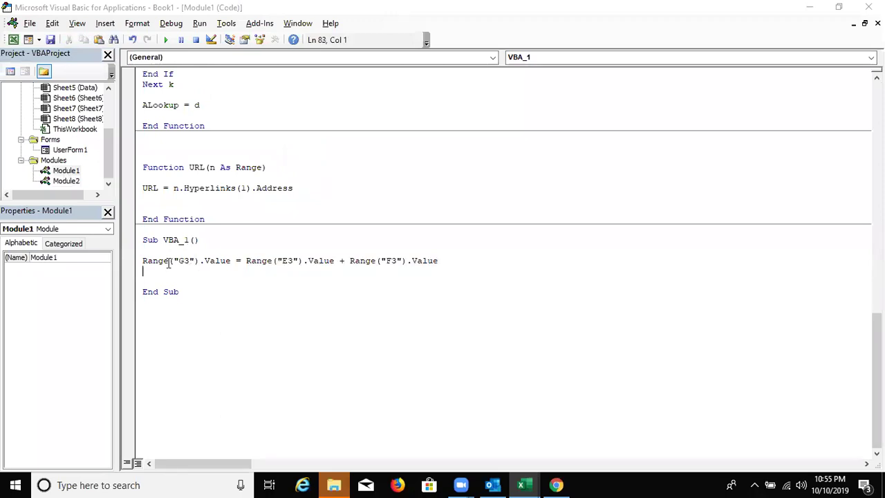
{"action": "left_click", "coordinate": [131, 262]}
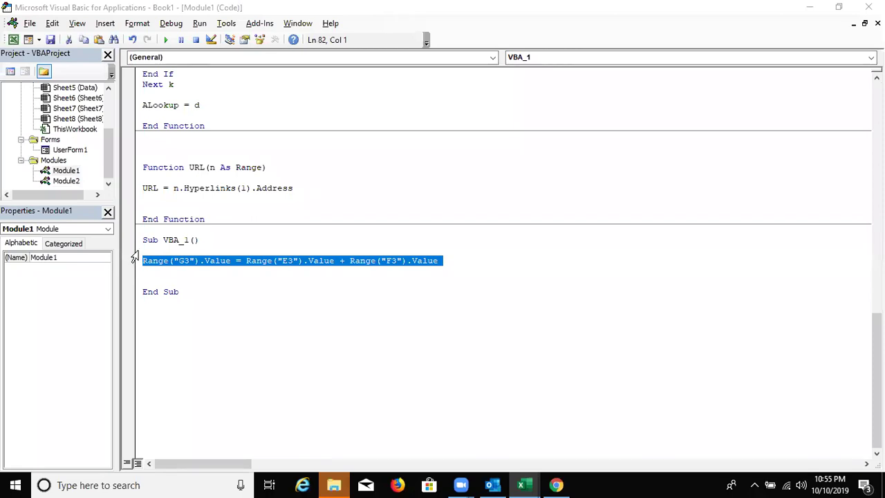
Hide the VBA editor and bring Chrome back with its address bar selected
{"action": "key", "text": "super+d"}
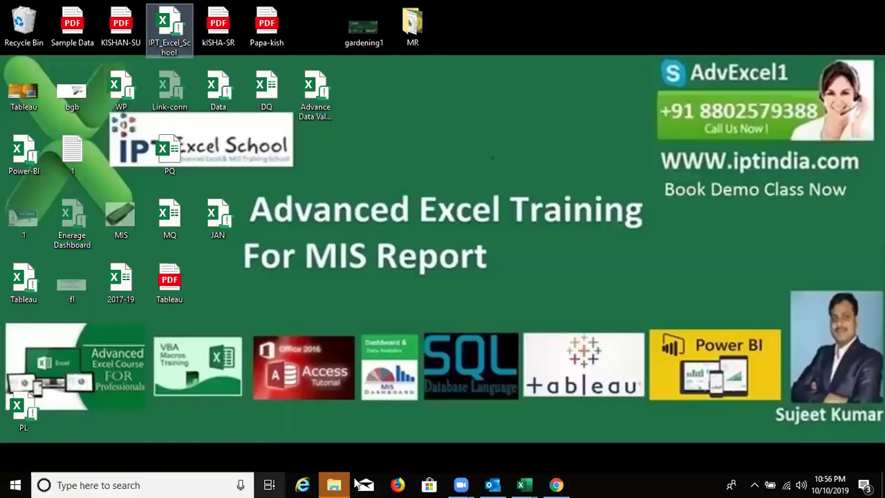
{"action": "left_click", "coordinate": [556, 484]}
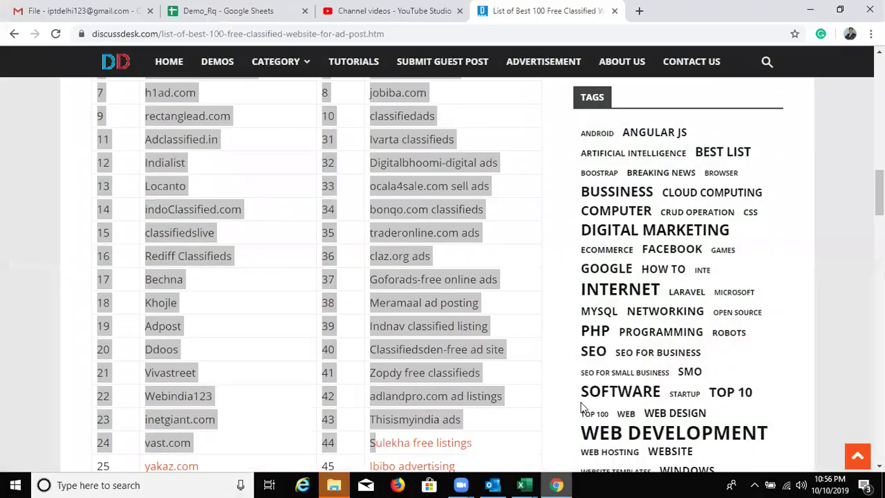
{"action": "left_click", "coordinate": [313, 35]}
Enter excel-vba.com in the address bar, correcting autocomplete and typing slips
{"action": "type", "text": "v"}
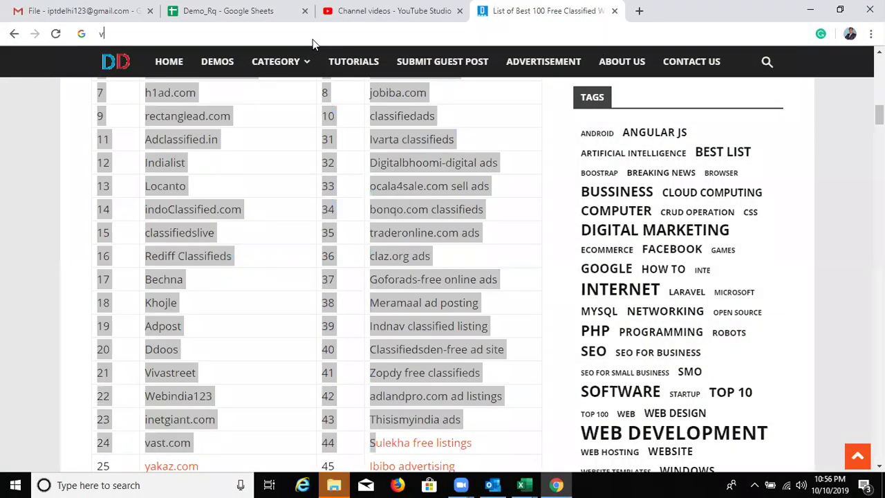
{"action": "type", "text": "ba"}
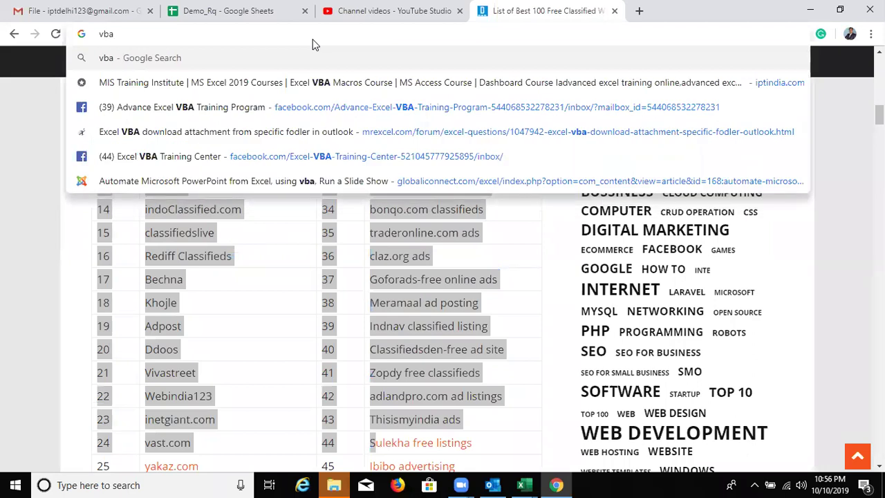
{"action": "key", "text": "BackSpace"}
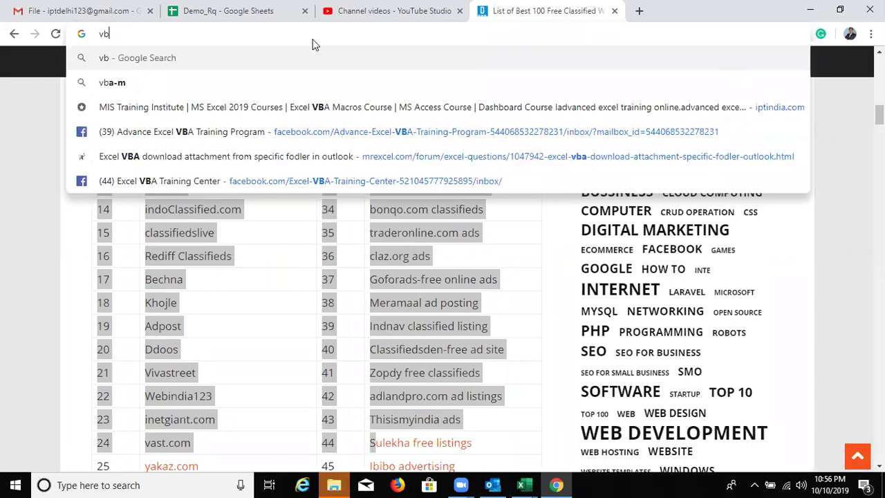
{"action": "key", "text": "BackSpace"}
{"action": "key", "text": "BackSpace"}
{"action": "type", "text": "ex"}
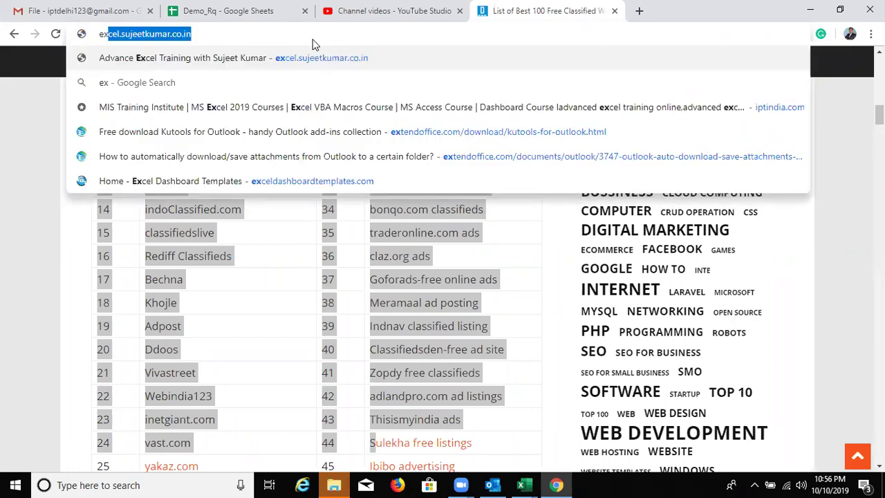
{"action": "type", "text": "cel"}
{"action": "key", "text": "BackSpace"}
{"action": "type", "text": "-"}
{"action": "key", "text": "BackSpace"}
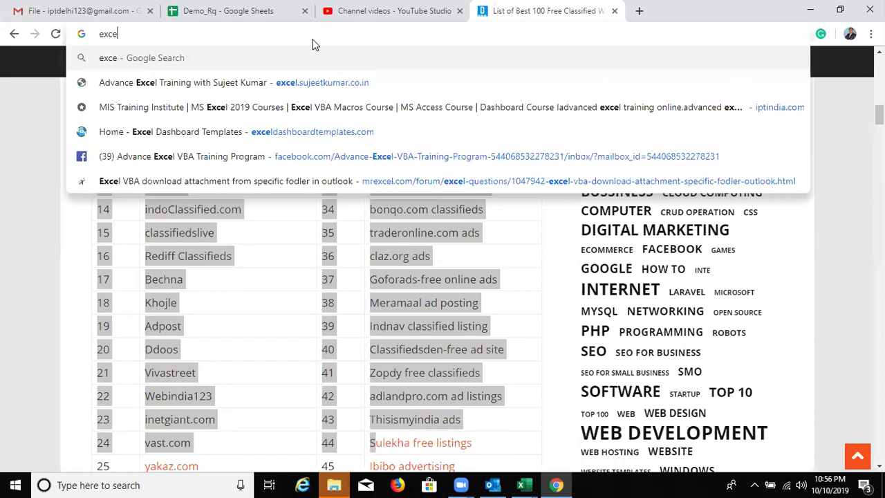
{"action": "type", "text": ";"}
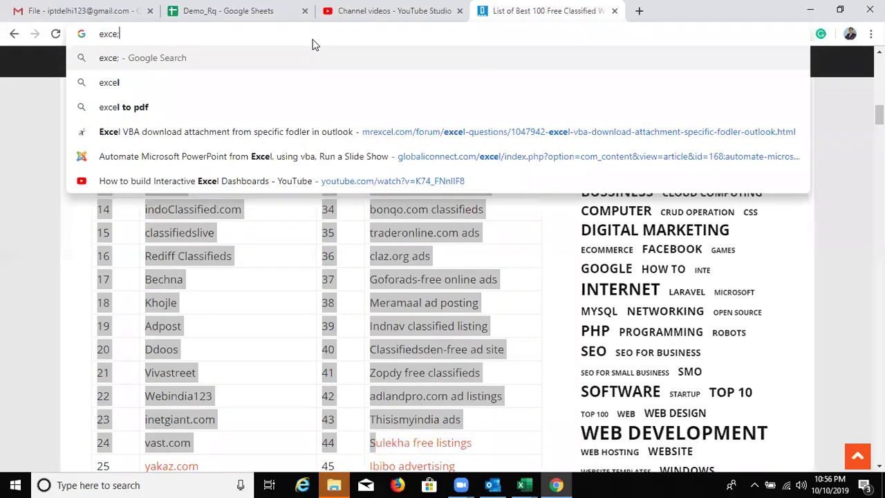
{"action": "key", "text": "BackSpace"}
{"action": "type", "text": "l-"}
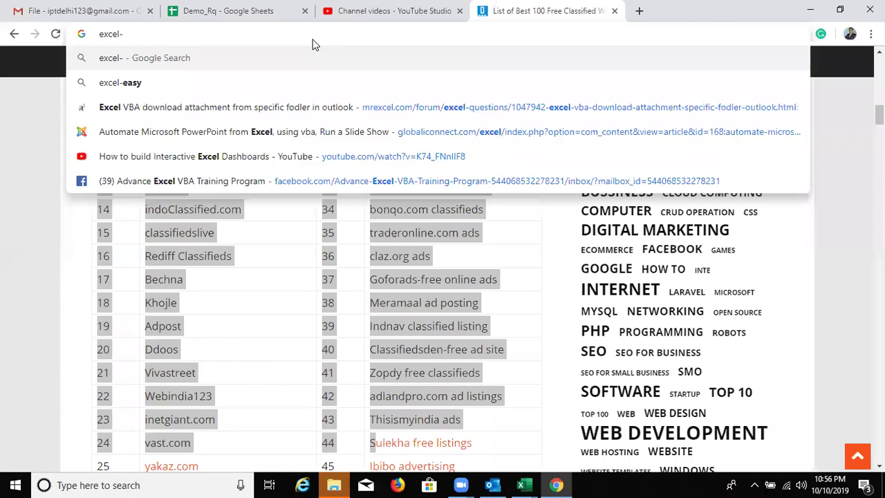
{"action": "type", "text": "vba"}
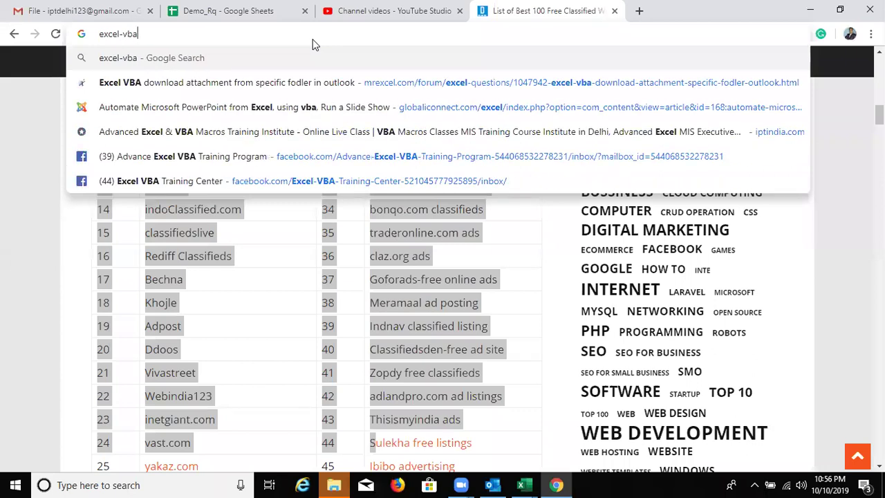
{"action": "type", "text": ".com"}
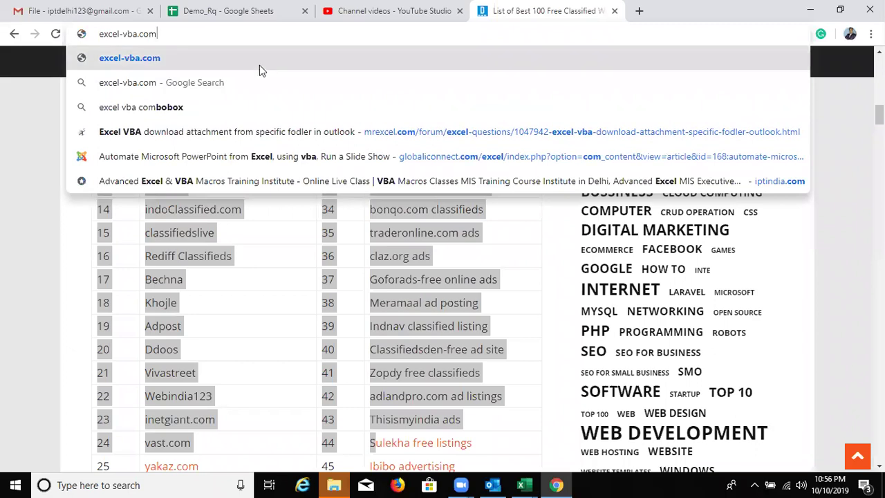
Go to excel-vba.com and open its Section 1 Excel Macros Programming chapter
{"action": "left_click", "coordinate": [259, 65]}
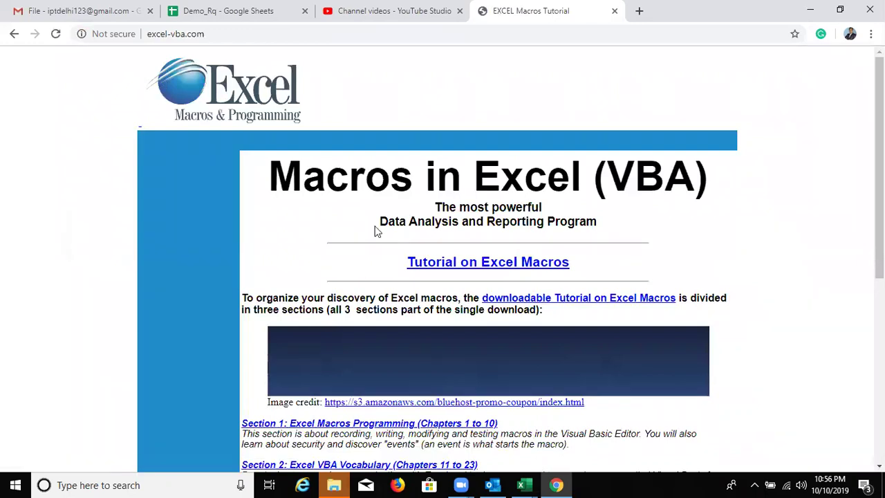
{"action": "scroll", "coordinate": [255, 425], "scroll_direction": "down", "scroll_amount": 4}
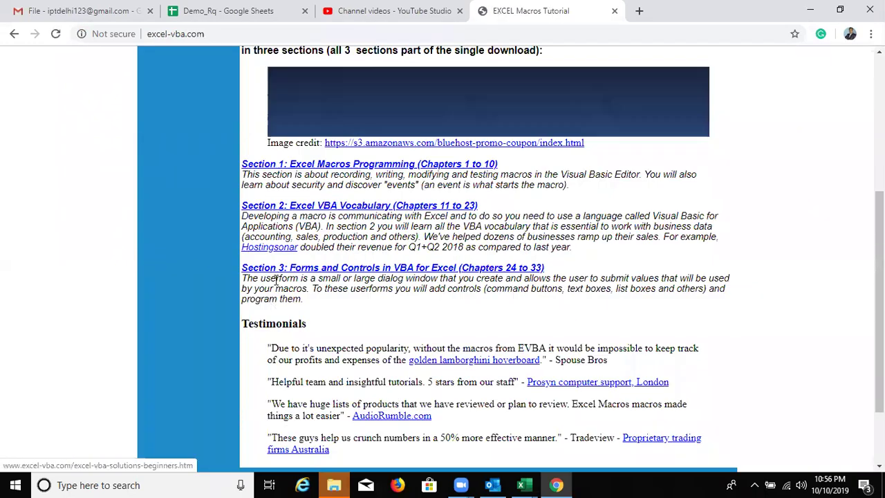
{"action": "scroll", "coordinate": [277, 282], "scroll_direction": "up", "scroll_amount": 3}
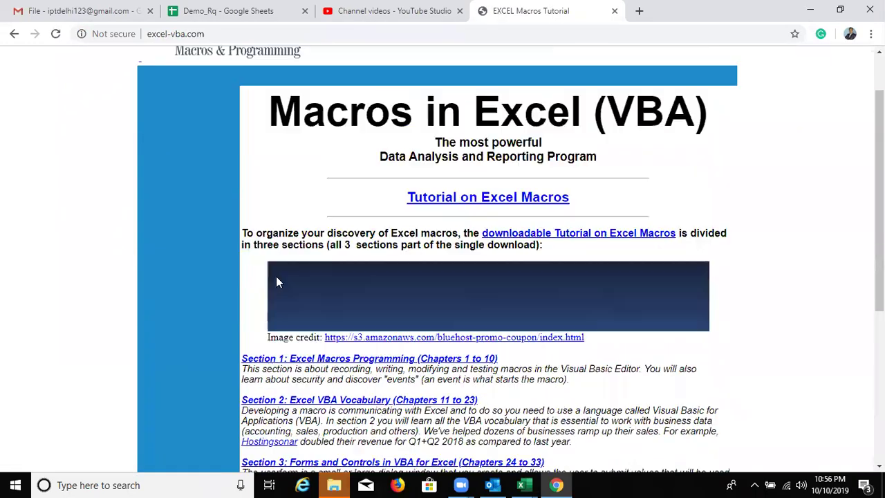
{"action": "left_click", "coordinate": [356, 360]}
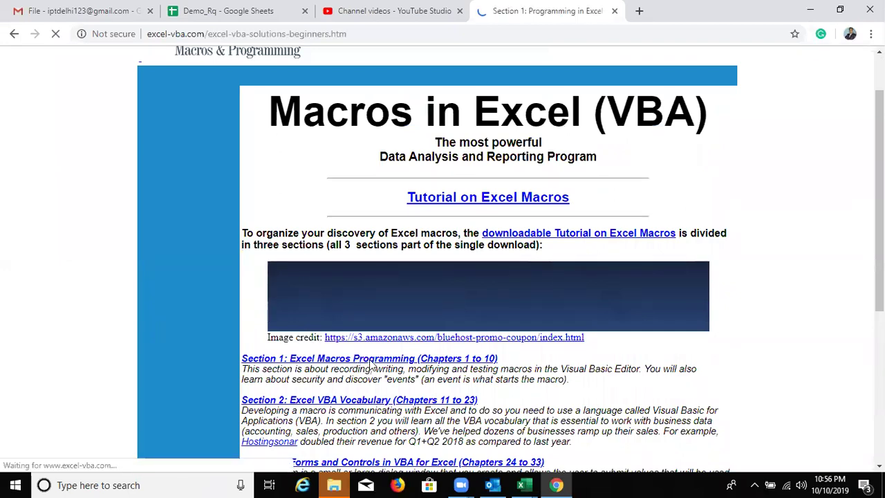
Read through the Section 1 beginners tutorial, then hide the browser to show the desktop
{"action": "scroll", "coordinate": [370, 365], "scroll_direction": "down", "scroll_amount": 5}
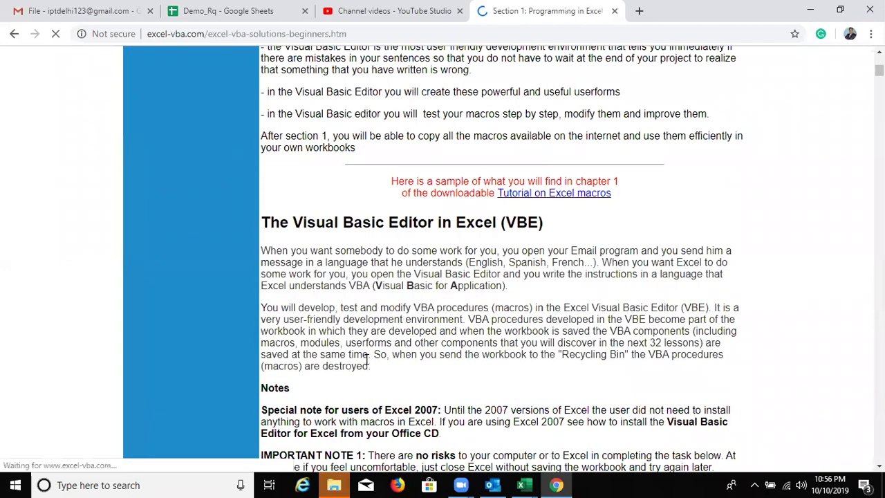
{"action": "scroll", "coordinate": [366, 362], "scroll_direction": "down", "scroll_amount": 5}
{"action": "scroll", "coordinate": [361, 357], "scroll_direction": "down", "scroll_amount": 4}
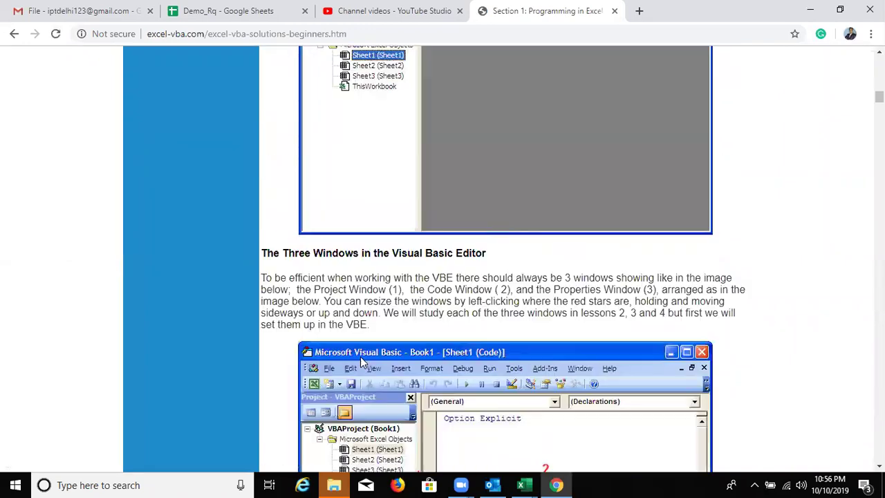
{"action": "scroll", "coordinate": [361, 357], "scroll_direction": "down", "scroll_amount": 4}
{"action": "scroll", "coordinate": [358, 356], "scroll_direction": "down", "scroll_amount": 4}
{"action": "scroll", "coordinate": [357, 361], "scroll_direction": "down", "scroll_amount": 4}
{"action": "scroll", "coordinate": [354, 358], "scroll_direction": "down", "scroll_amount": 4}
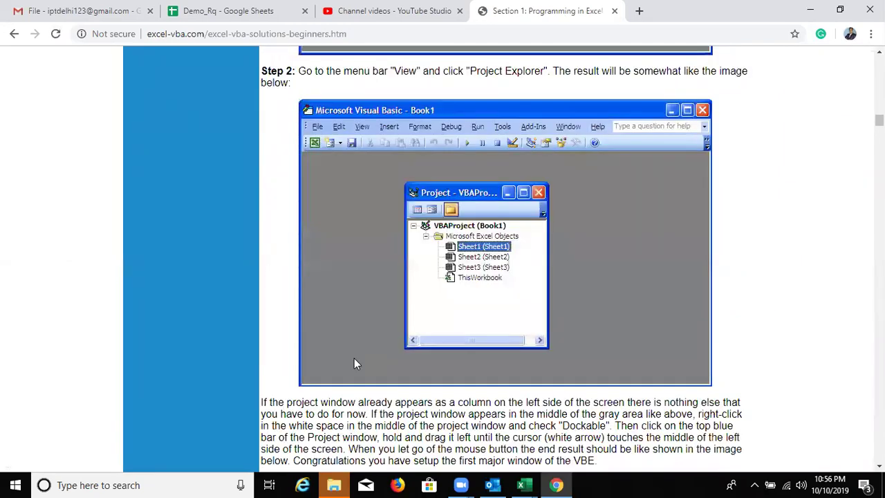
{"action": "scroll", "coordinate": [354, 358], "scroll_direction": "down", "scroll_amount": 4}
{"action": "scroll", "coordinate": [352, 358], "scroll_direction": "down", "scroll_amount": 4}
{"action": "scroll", "coordinate": [350, 359], "scroll_direction": "down", "scroll_amount": 4}
{"action": "scroll", "coordinate": [350, 358], "scroll_direction": "down", "scroll_amount": 4}
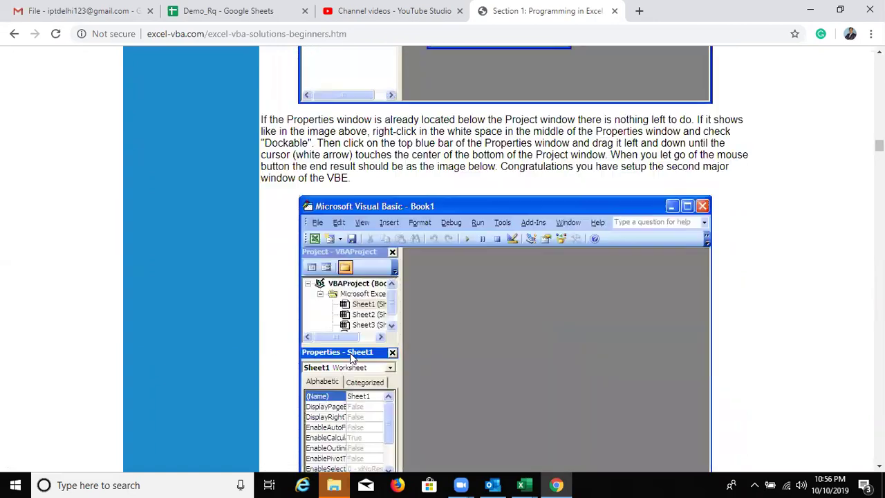
{"action": "scroll", "coordinate": [350, 363], "scroll_direction": "down", "scroll_amount": 4}
{"action": "scroll", "coordinate": [349, 370], "scroll_direction": "down", "scroll_amount": 4}
{"action": "scroll", "coordinate": [349, 371], "scroll_direction": "down", "scroll_amount": 4}
{"action": "scroll", "coordinate": [349, 370], "scroll_direction": "down", "scroll_amount": 4}
{"action": "scroll", "coordinate": [349, 370], "scroll_direction": "down", "scroll_amount": 4}
{"action": "scroll", "coordinate": [349, 370], "scroll_direction": "down", "scroll_amount": 4}
{"action": "scroll", "coordinate": [349, 370], "scroll_direction": "down", "scroll_amount": 4}
{"action": "scroll", "coordinate": [348, 370], "scroll_direction": "down", "scroll_amount": 4}
{"action": "scroll", "coordinate": [348, 370], "scroll_direction": "down", "scroll_amount": 4}
{"action": "scroll", "coordinate": [347, 367], "scroll_direction": "down", "scroll_amount": 4}
{"action": "scroll", "coordinate": [347, 369], "scroll_direction": "down", "scroll_amount": 4}
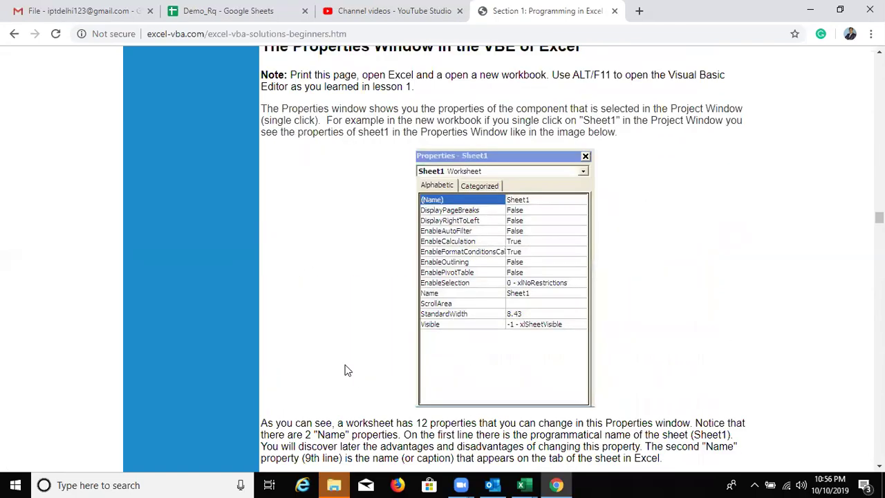
{"action": "scroll", "coordinate": [347, 370], "scroll_direction": "up", "scroll_amount": 4}
{"action": "scroll", "coordinate": [347, 368], "scroll_direction": "up", "scroll_amount": 1}
{"action": "scroll", "coordinate": [346, 368], "scroll_direction": "up", "scroll_amount": 3}
{"action": "scroll", "coordinate": [342, 366], "scroll_direction": "down", "scroll_amount": 5}
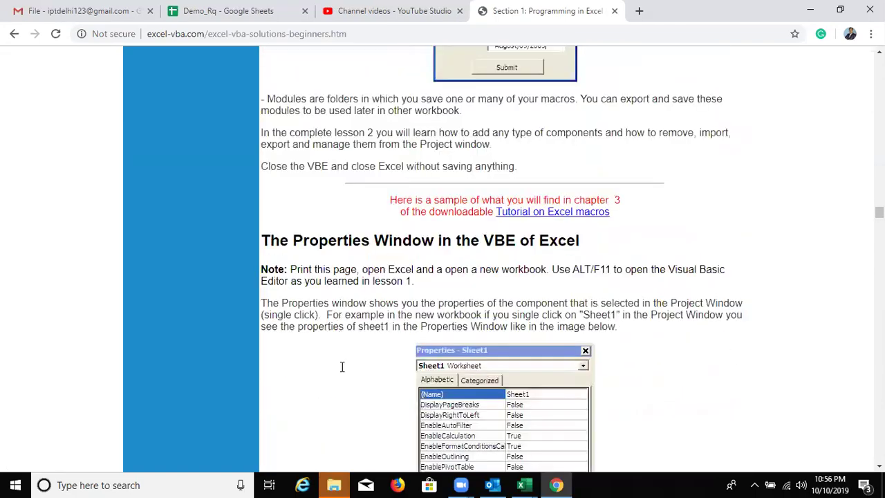
{"action": "scroll", "coordinate": [342, 367], "scroll_direction": "down", "scroll_amount": 4}
{"action": "scroll", "coordinate": [339, 371], "scroll_direction": "down", "scroll_amount": 8}
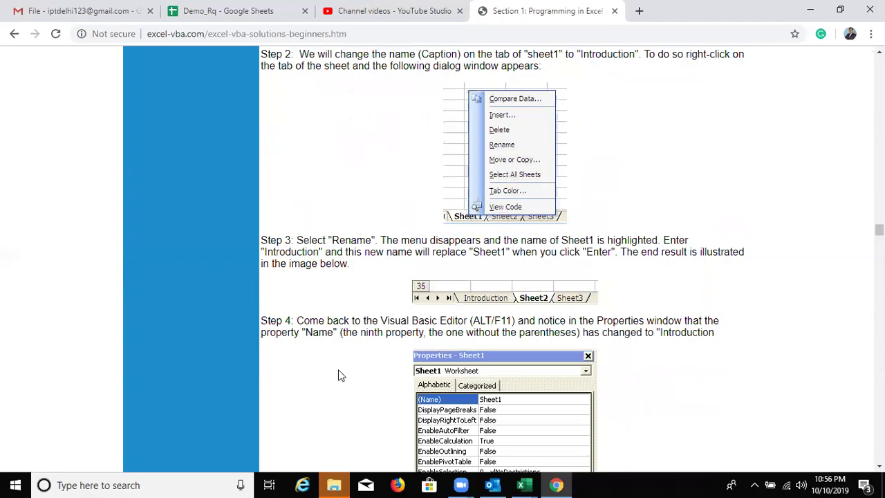
{"action": "key", "text": "super+d"}
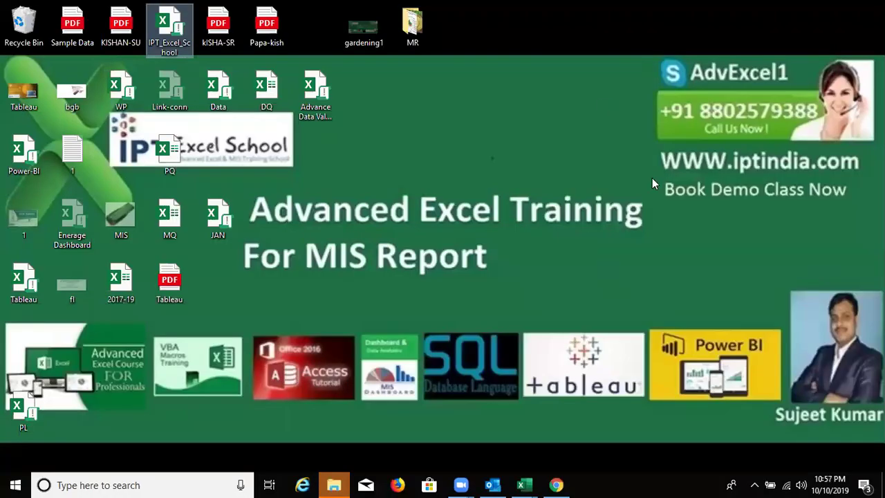